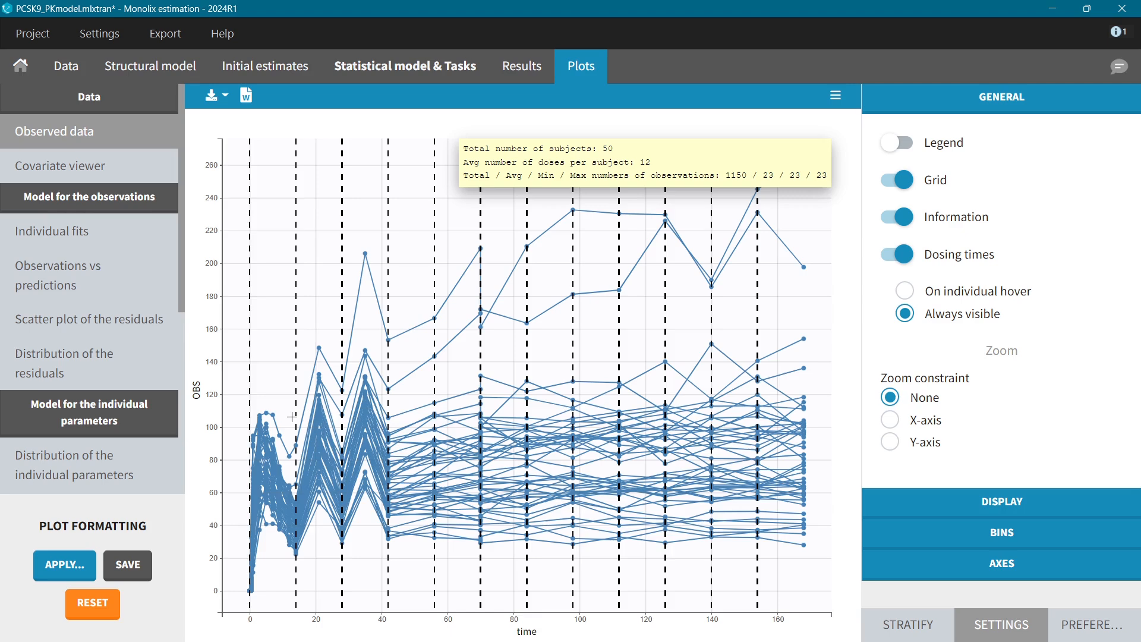
- Overlay the arithmetic mean with standard deviation error bars on the observed data plot
left_click(937, 504)
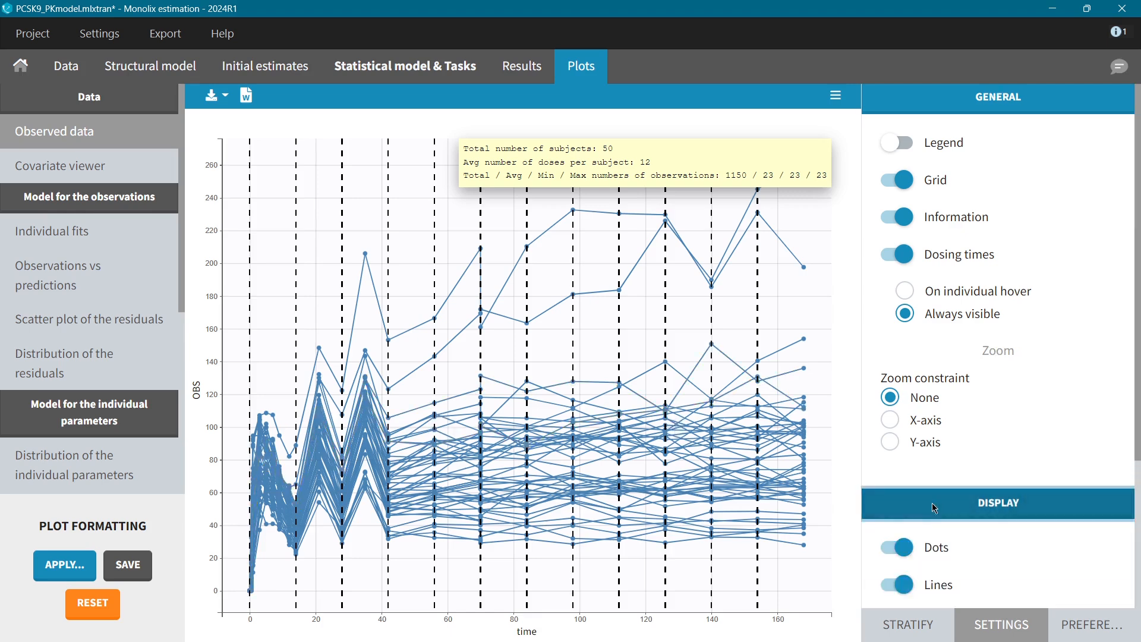
scroll(932, 503, "down", 3)
left_click(900, 467)
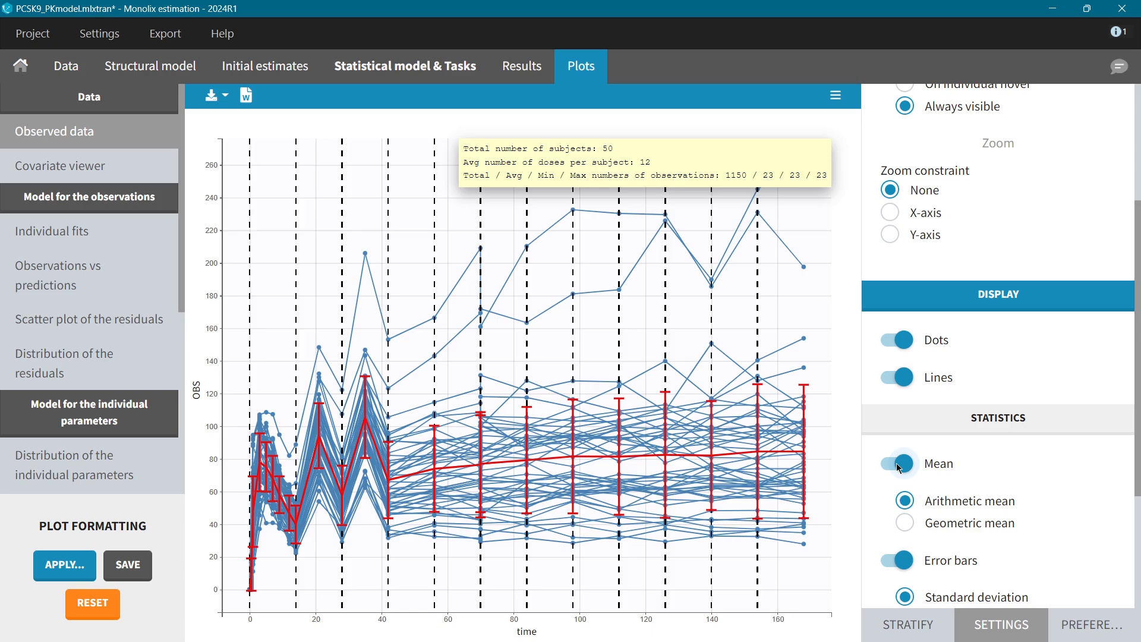
- Review the population parameter estimates and the individual fits and visual predictive check plots
left_click(531, 69)
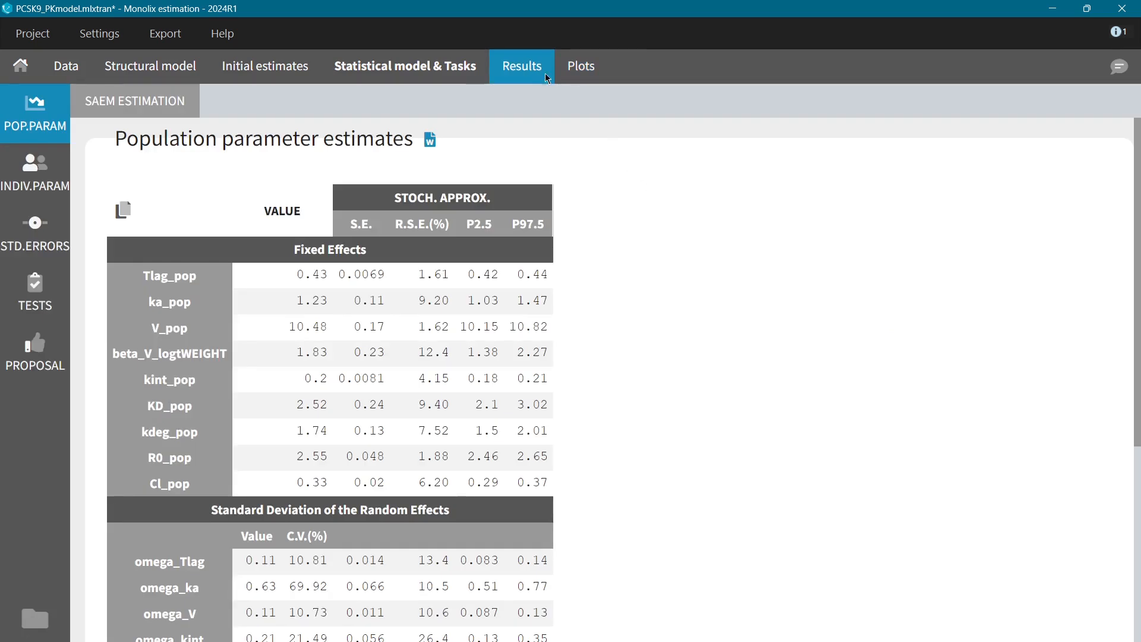
left_click(579, 73)
left_click(66, 243)
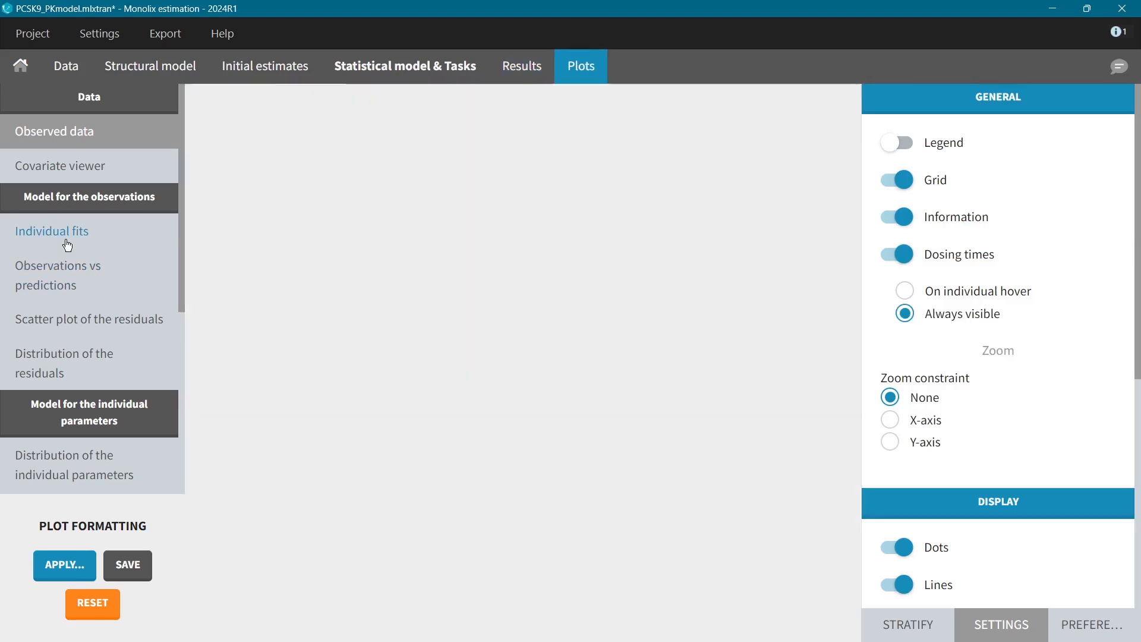
scroll(67, 253, "down", 5)
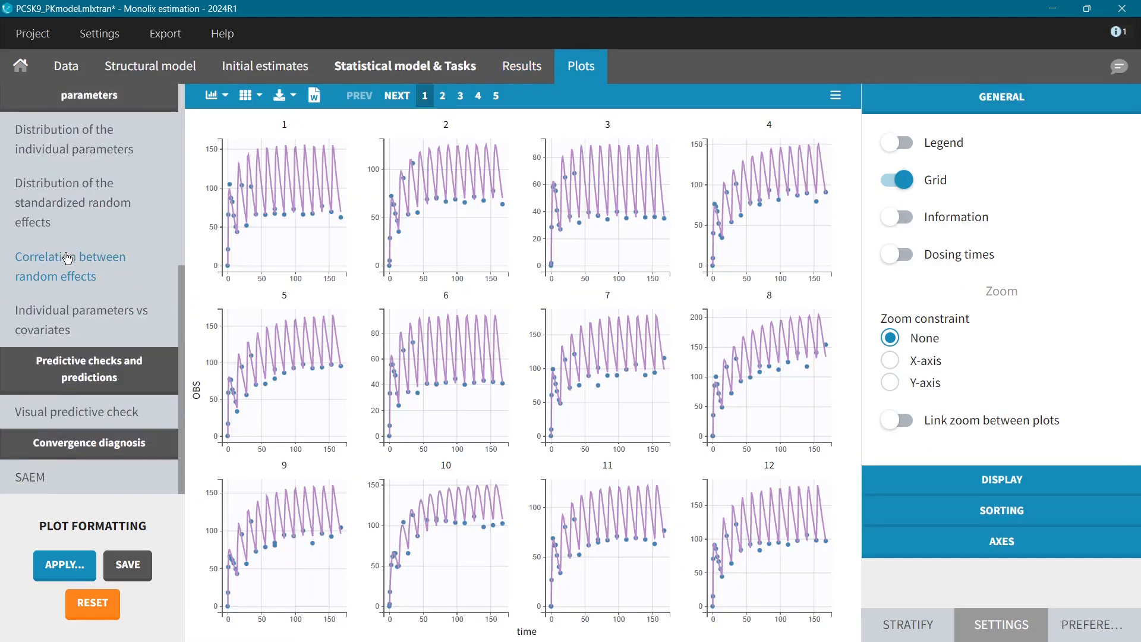
left_click(83, 411)
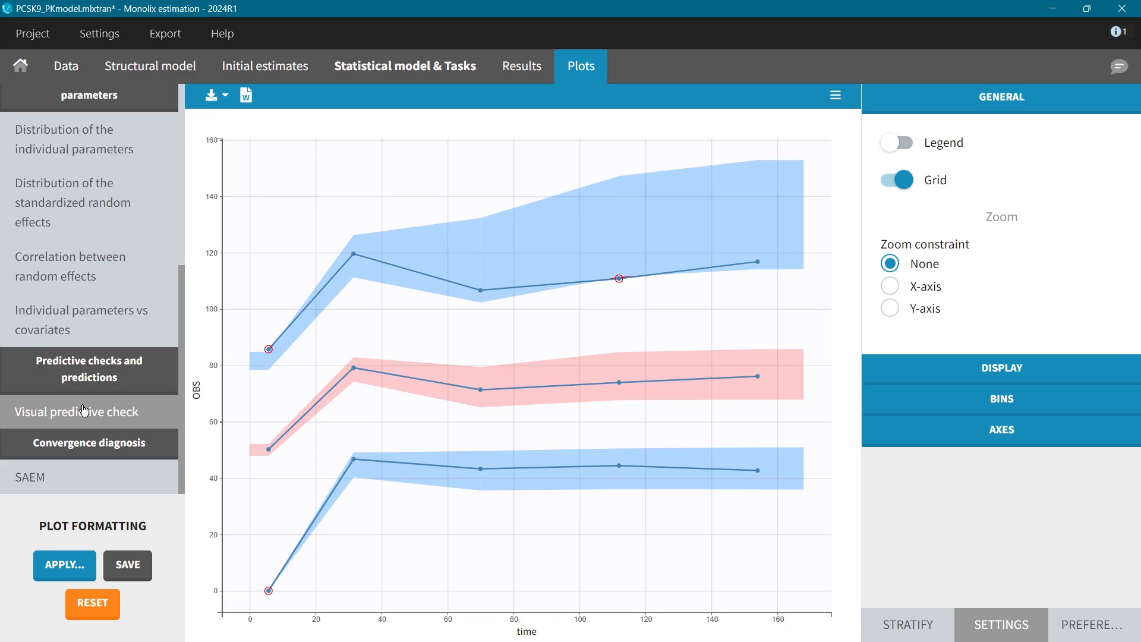
scroll(83, 194, "up", 6)
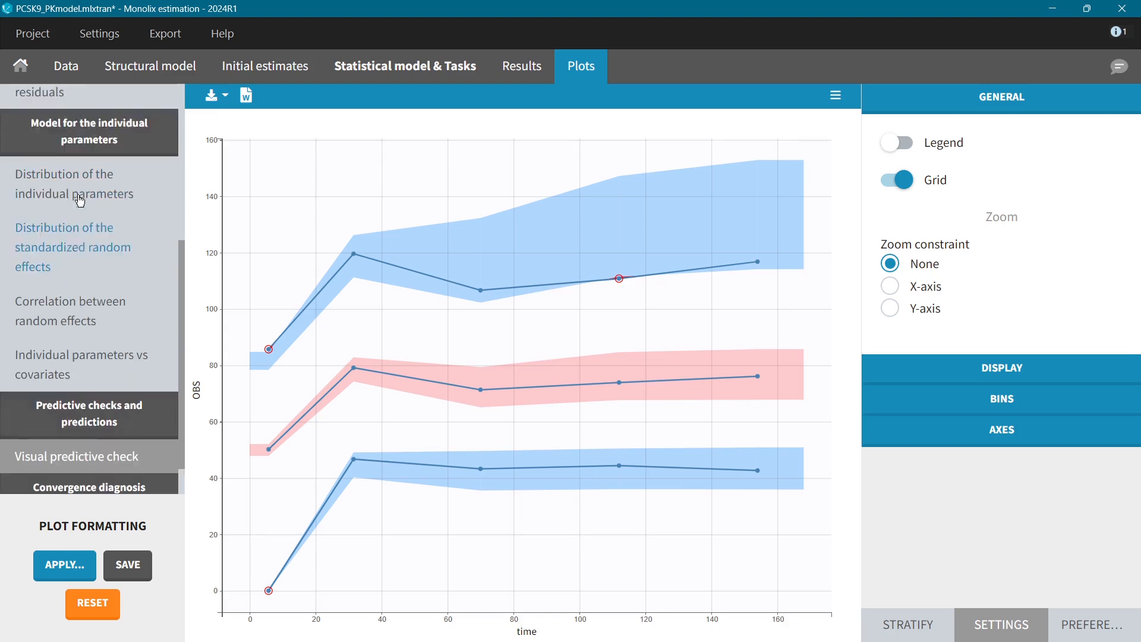
left_click(60, 231)
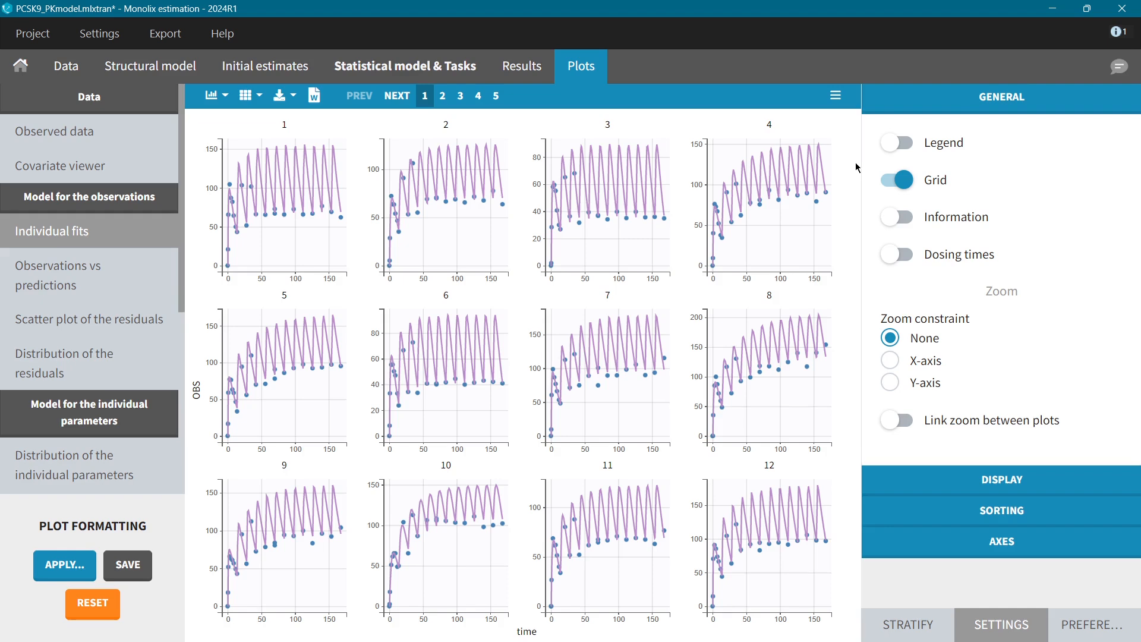
- Export the project to Simulx, keeping the generated files next to the project
left_click(165, 34)
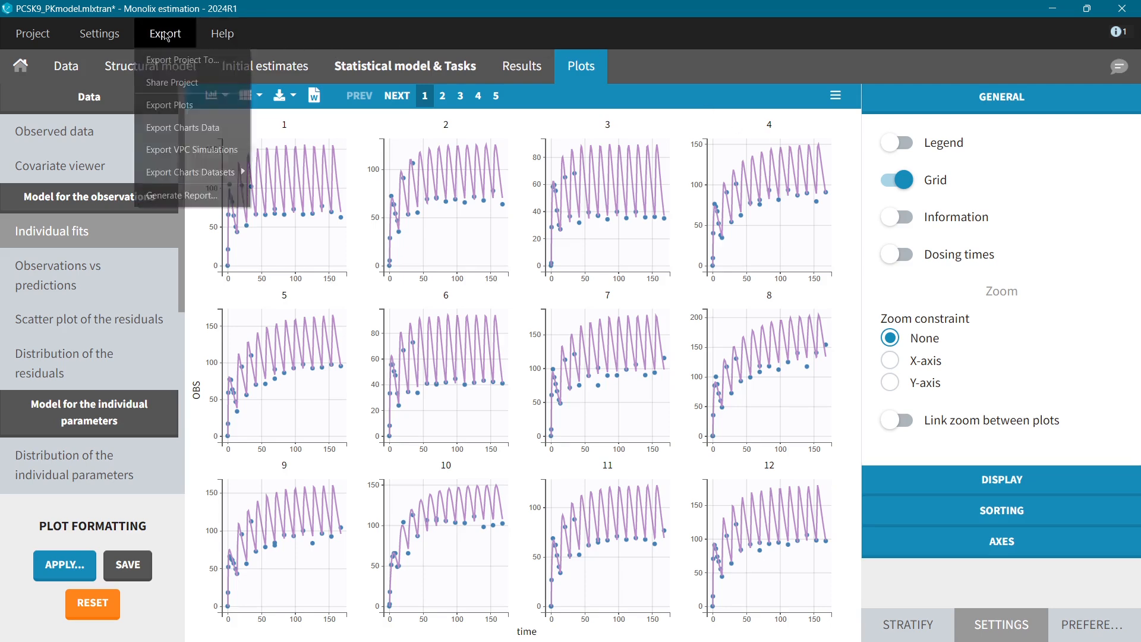
left_click(182, 60)
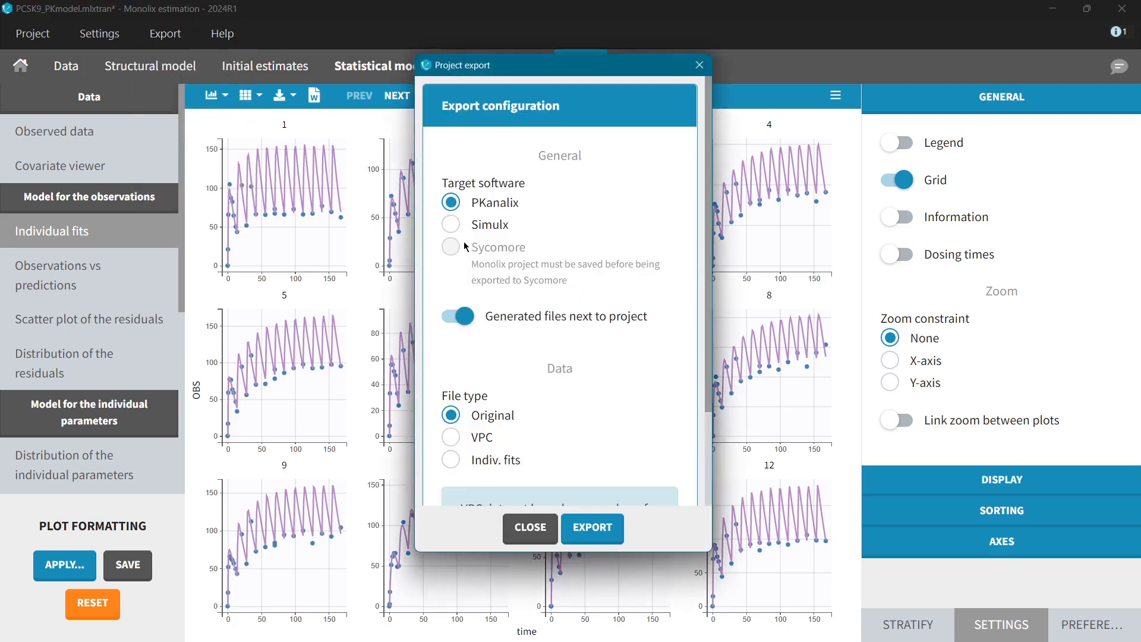
left_click(456, 225)
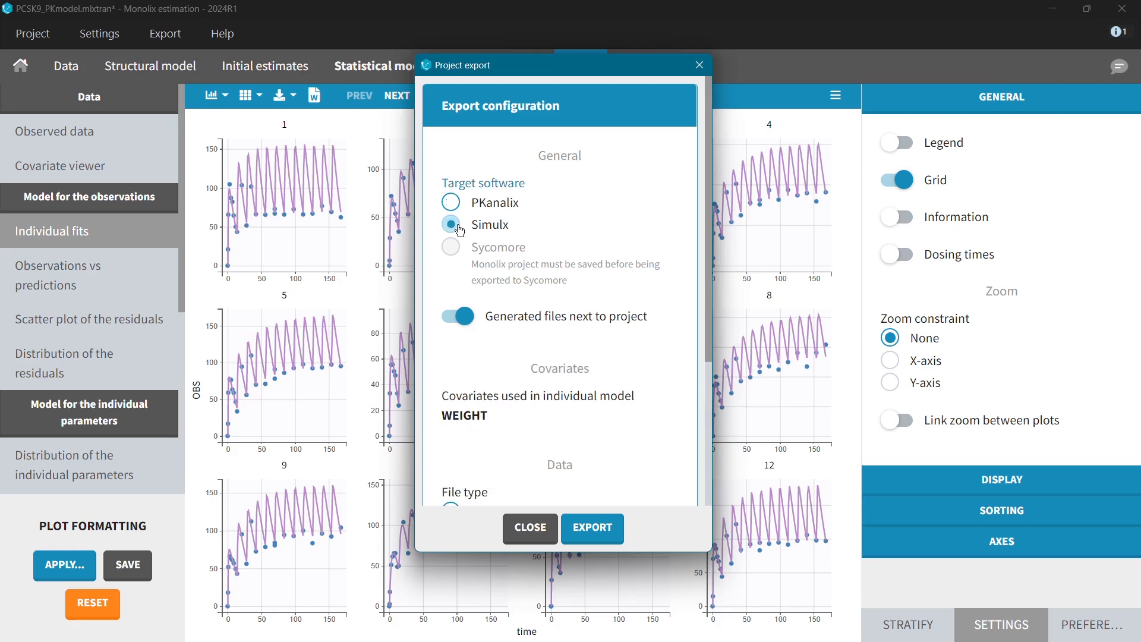
left_click(596, 535)
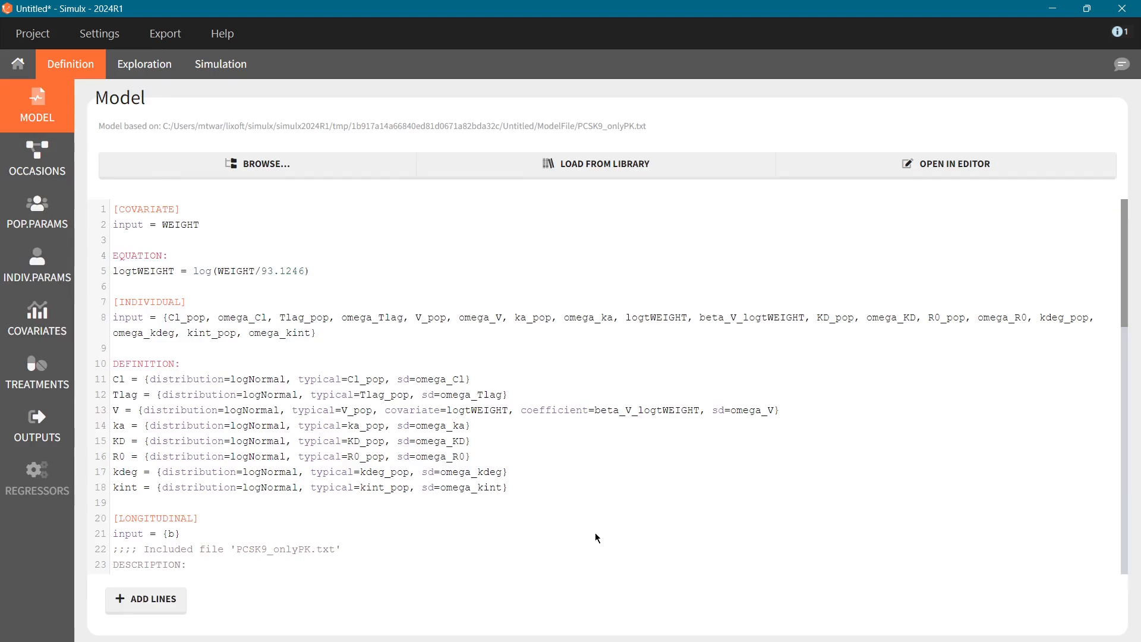
- Check the imported population parameters and treatments, and select mlx_EBEs as the parameters for the simulation
left_click(31, 215)
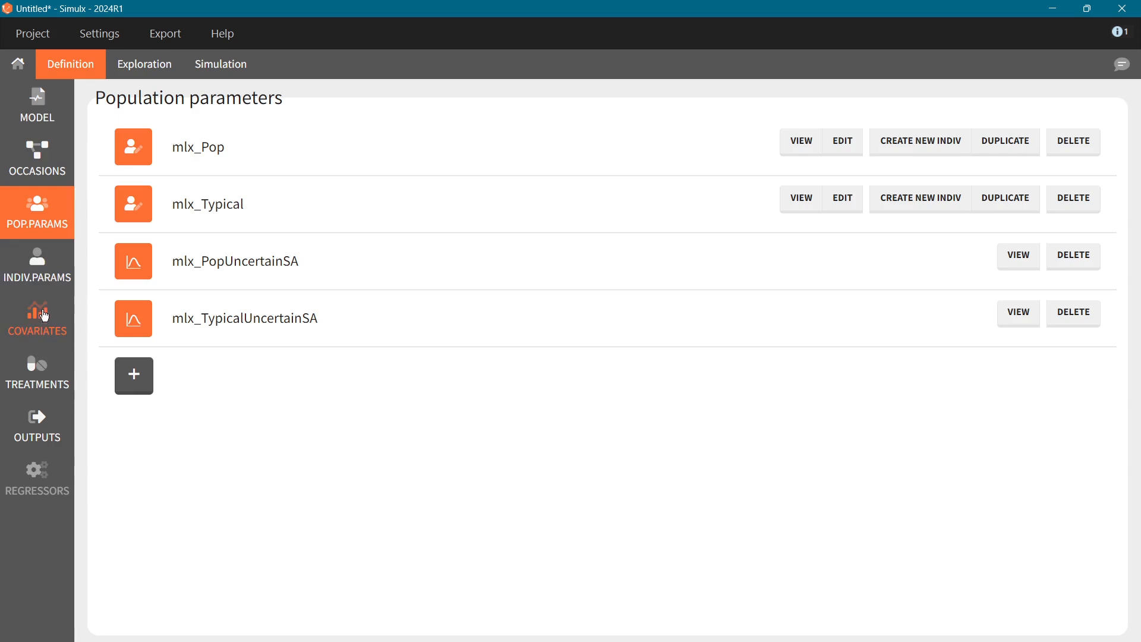
left_click(38, 373)
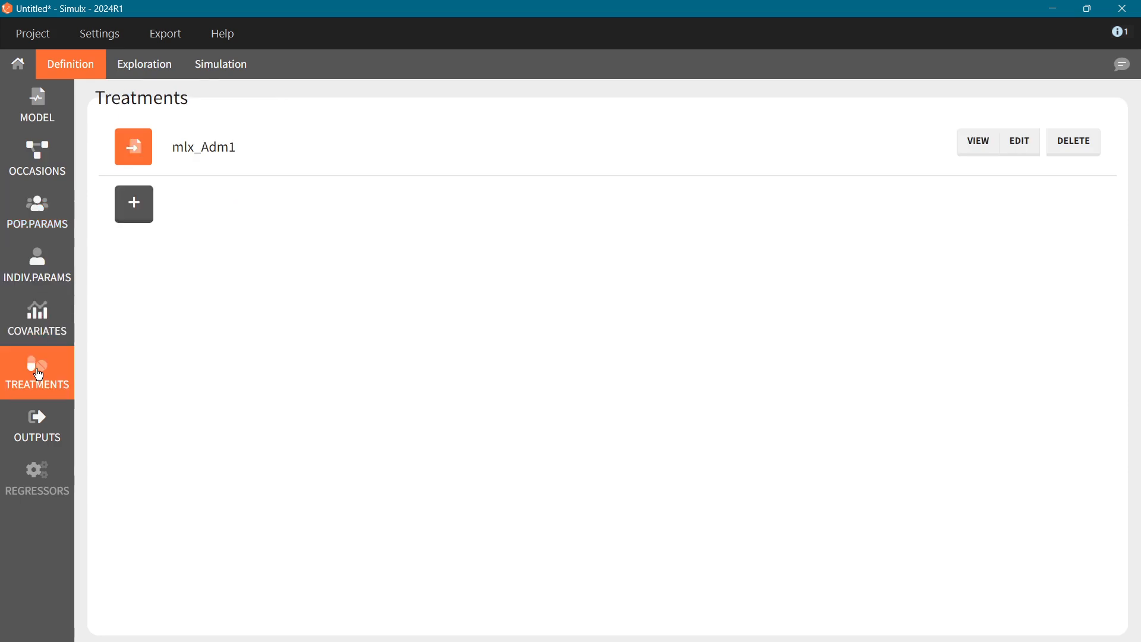
left_click(217, 70)
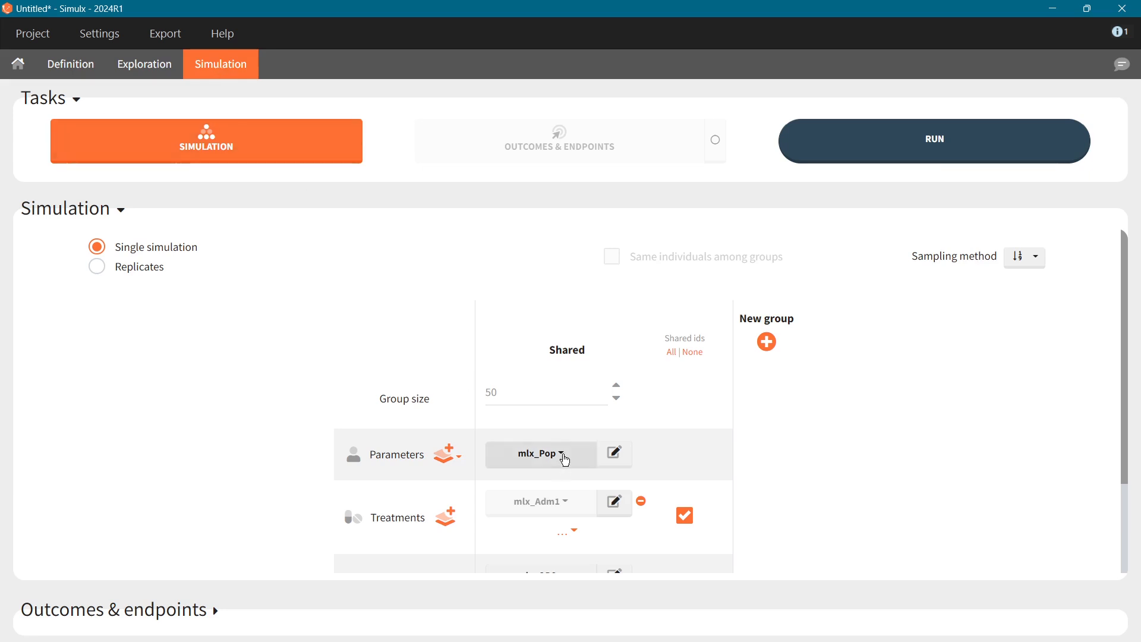
left_click(566, 461)
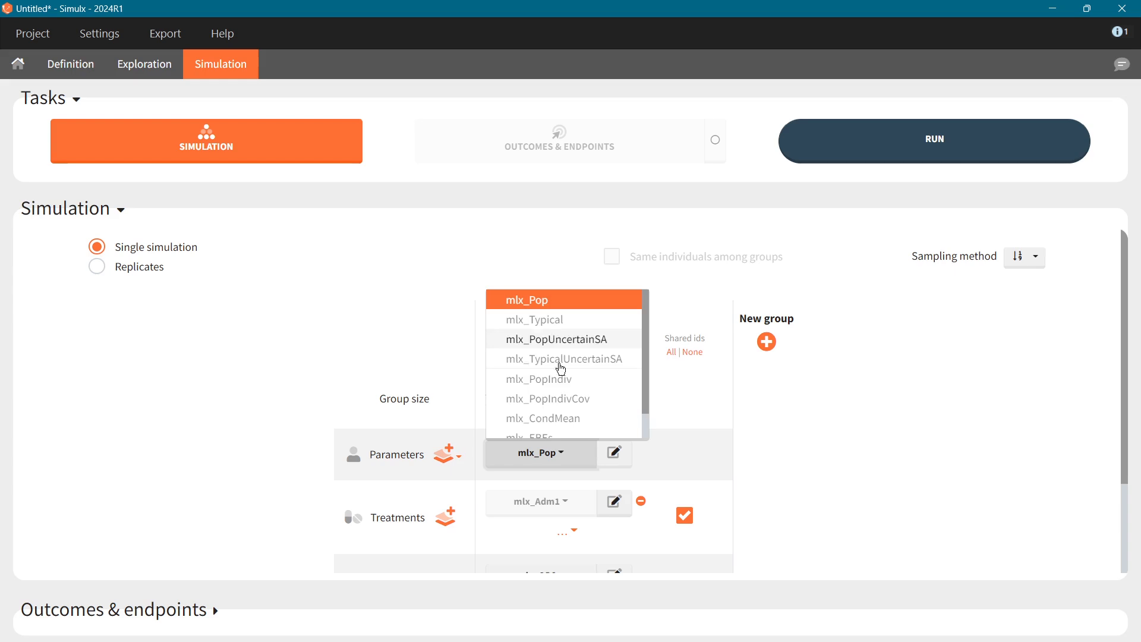
scroll(563, 377, "down", 1)
left_click(551, 410)
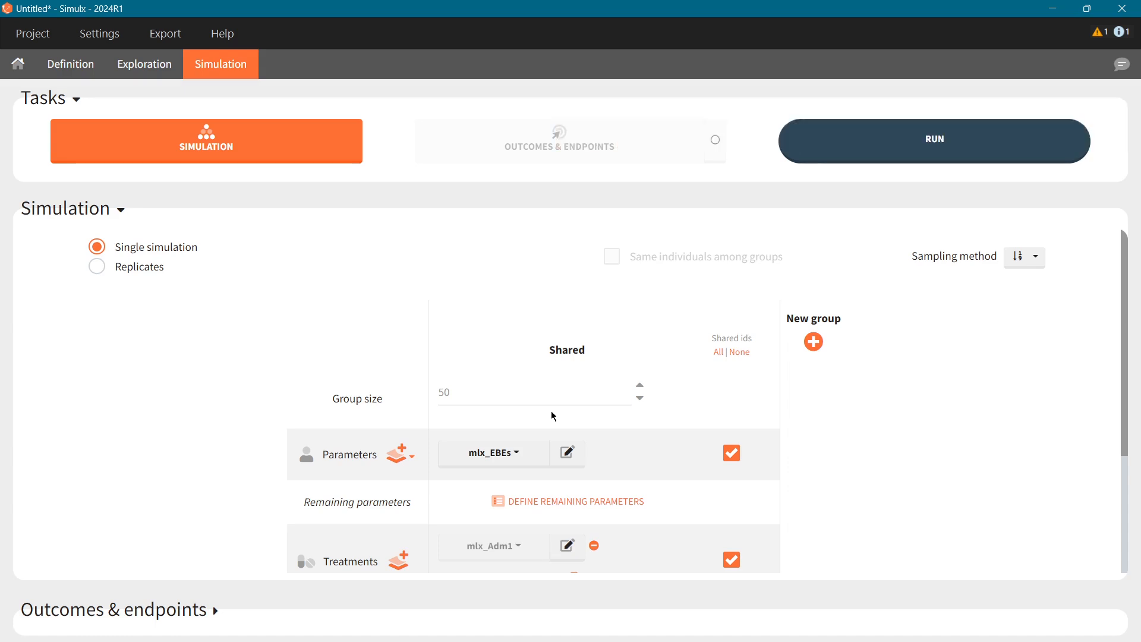
scroll(554, 416, "down", 1)
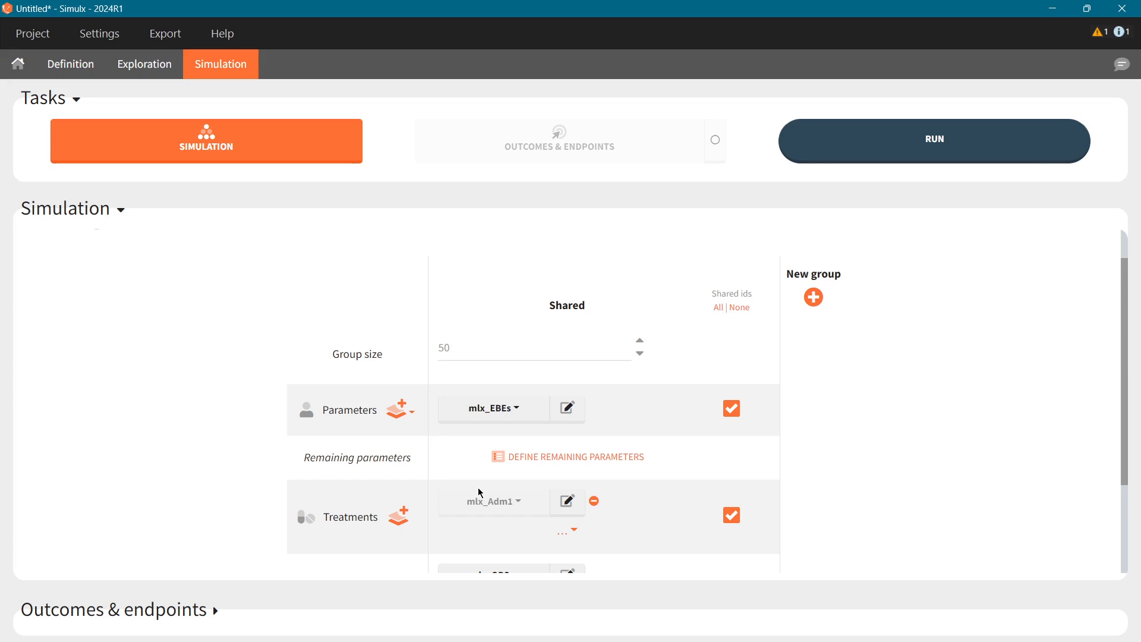
- Start defining a new regular output based on the main output variable Ltot
left_click(70, 64)
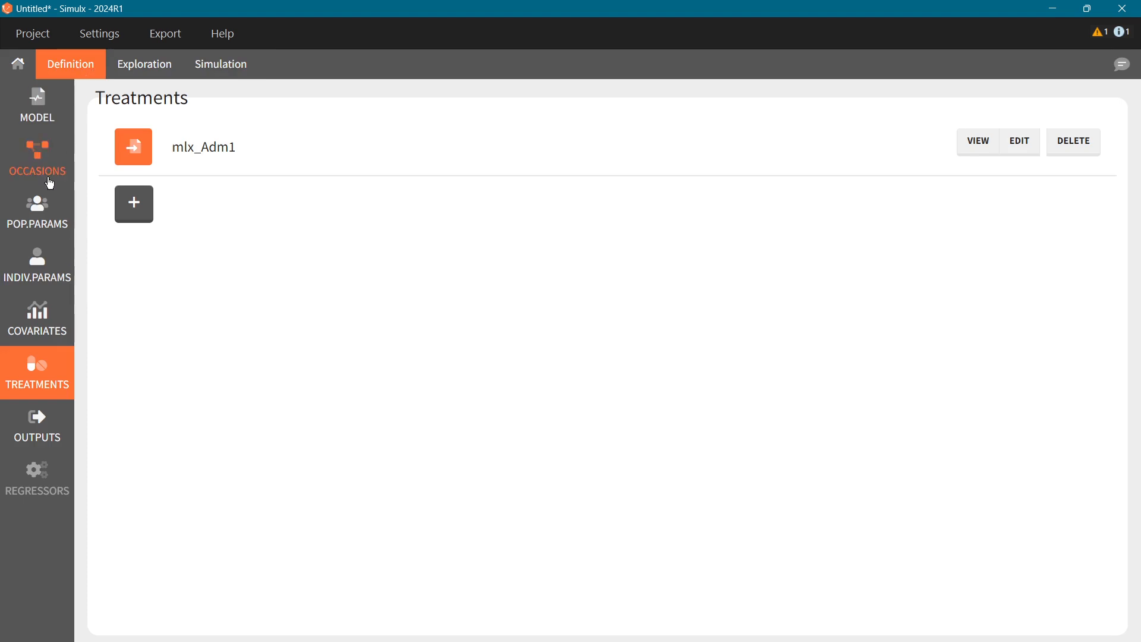
left_click(37, 425)
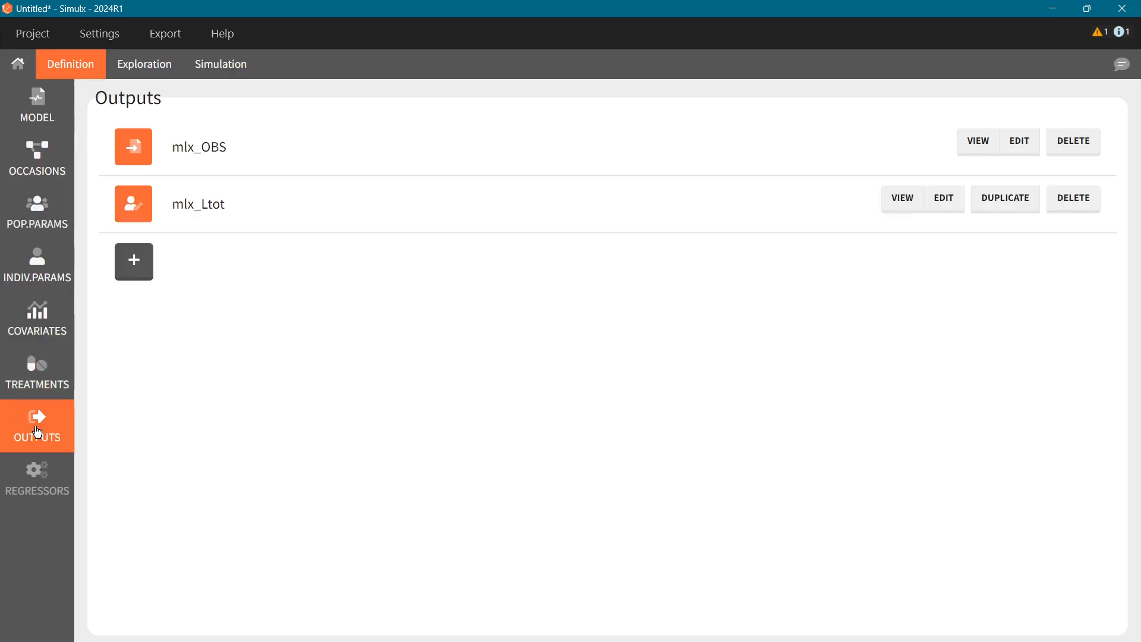
left_click(138, 260)
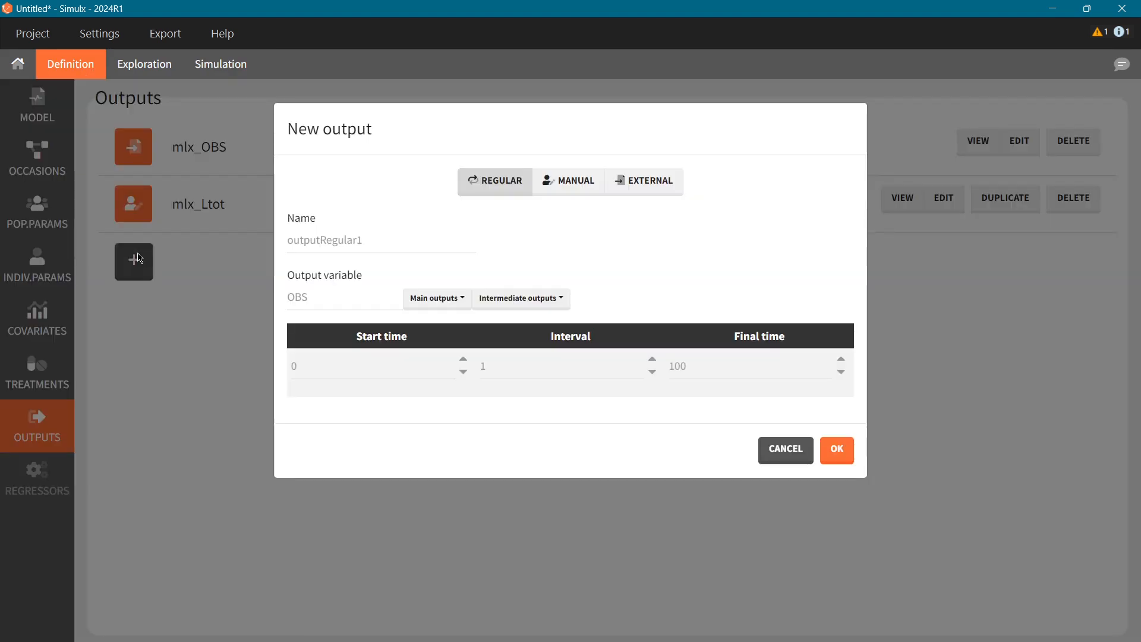
left_click(433, 299)
left_click(434, 342)
- Set the new output's time grid to start at 154 and end at 168 with an interval of 0.01
double_click(705, 367)
type("168")
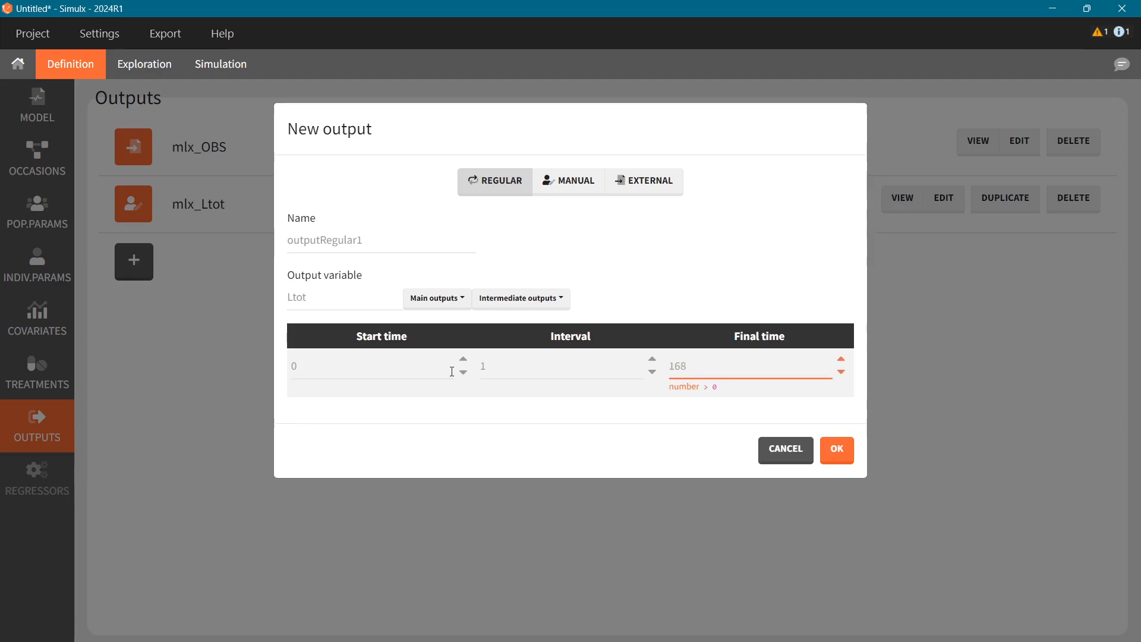
double_click(296, 366)
type("154")
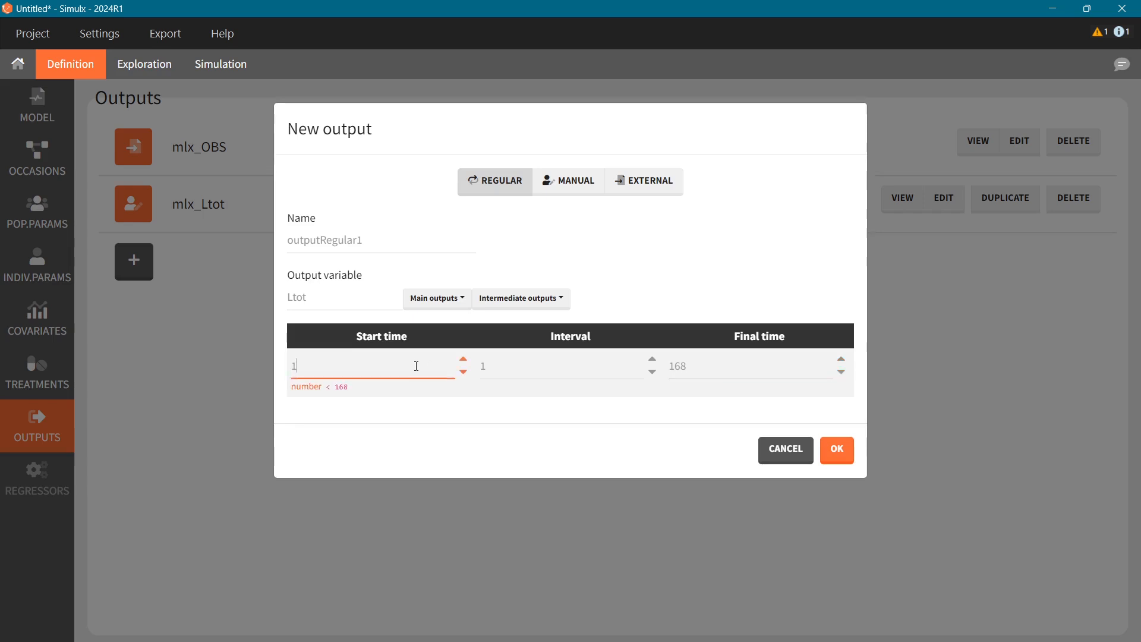
double_click(498, 367)
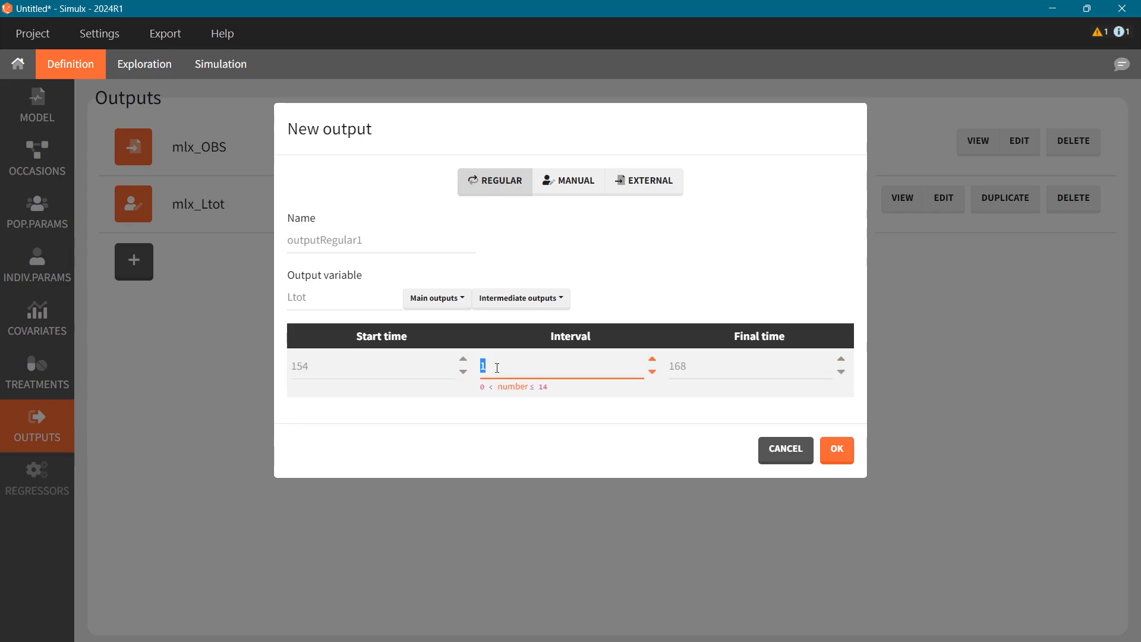
type("0.01")
- Name the new output ConcSS and create it
double_click(402, 244)
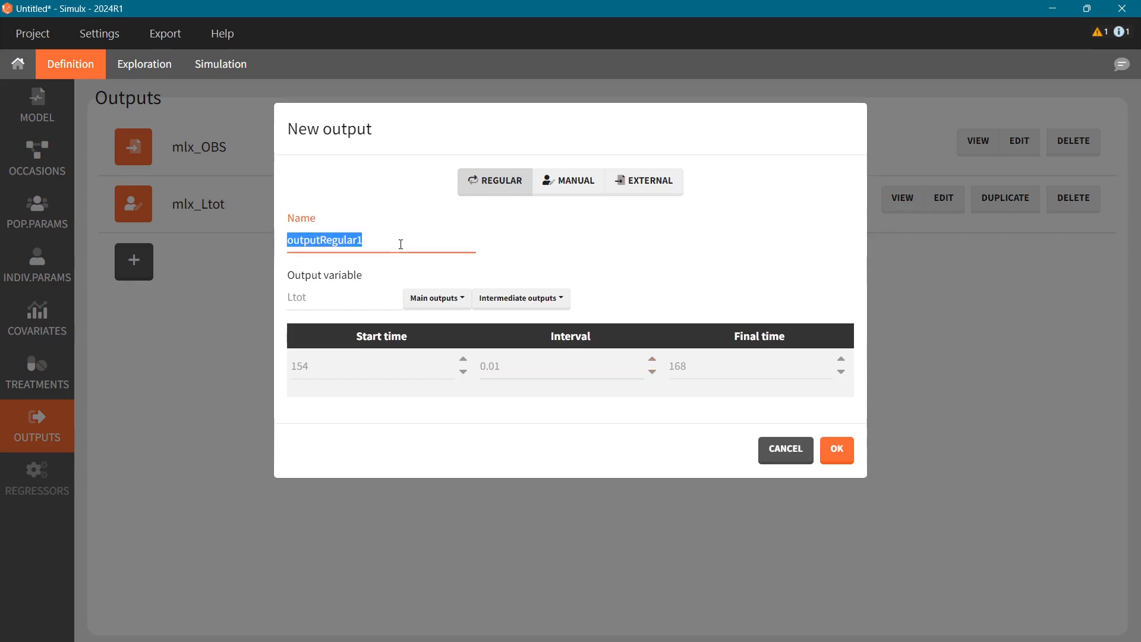
type("nc")
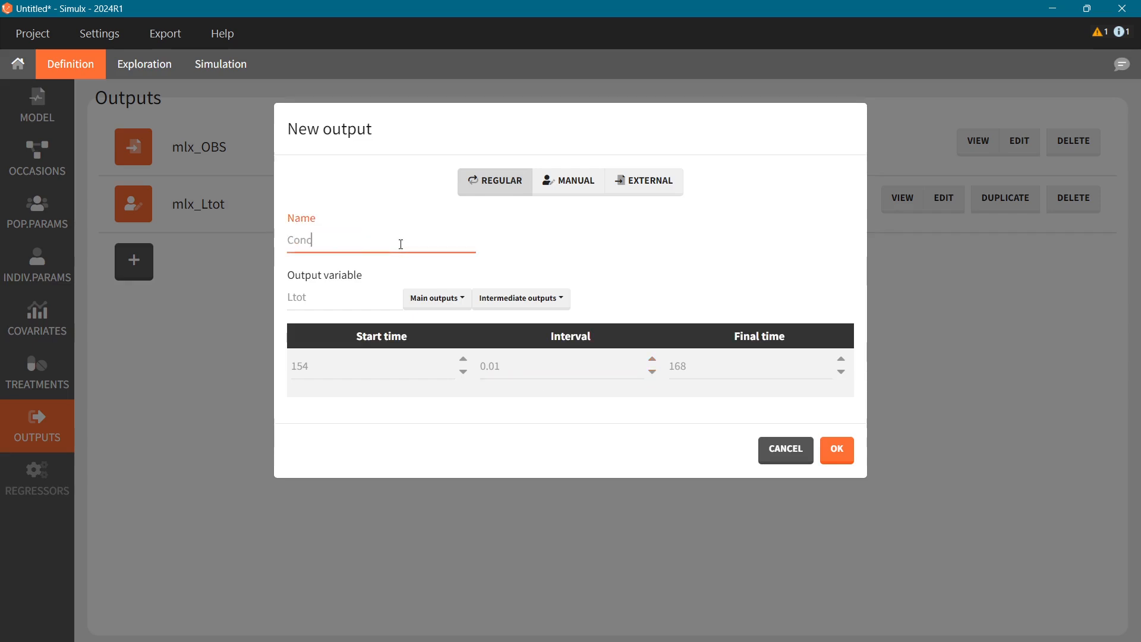
type("SS")
left_click(846, 449)
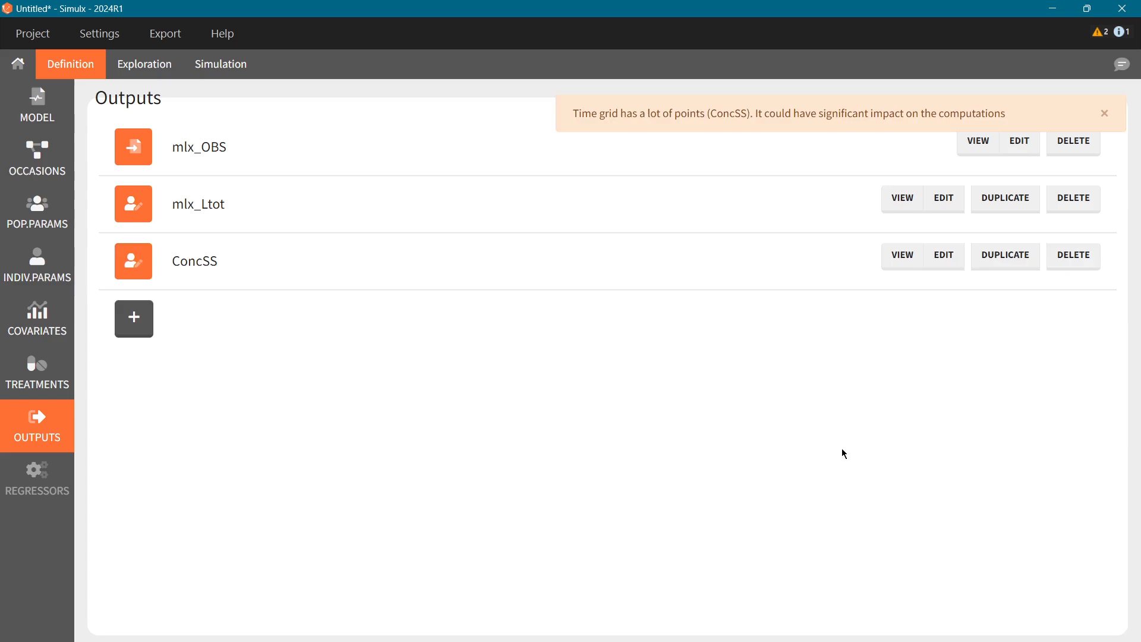
- Replace the simulation's mlx_OBS output with ConcSS
left_click(223, 66)
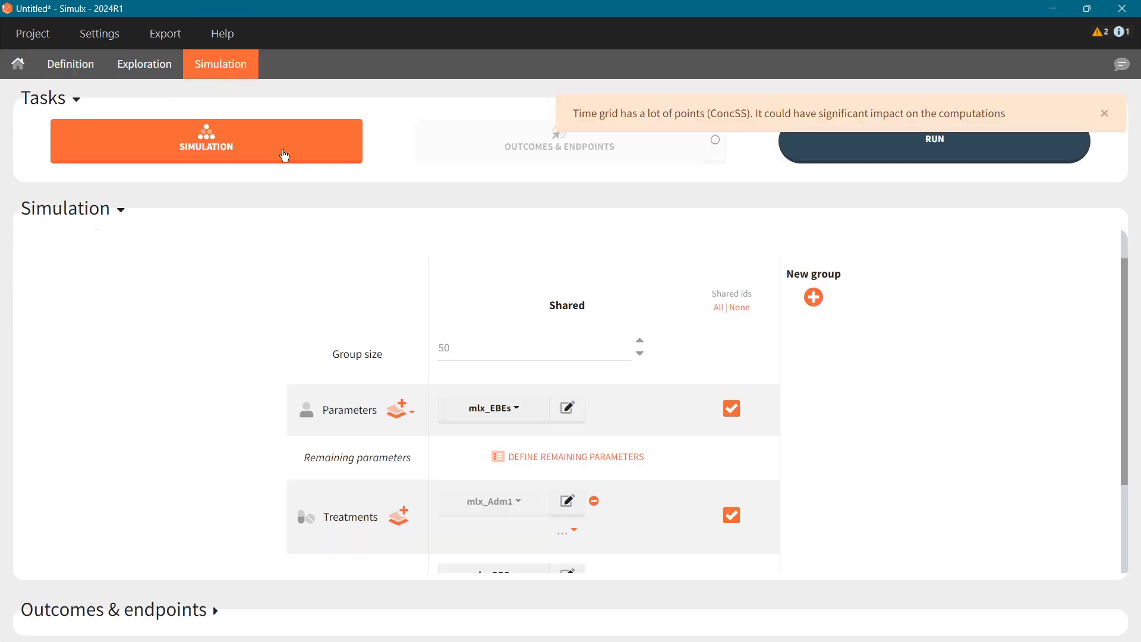
scroll(409, 450, "down", 2)
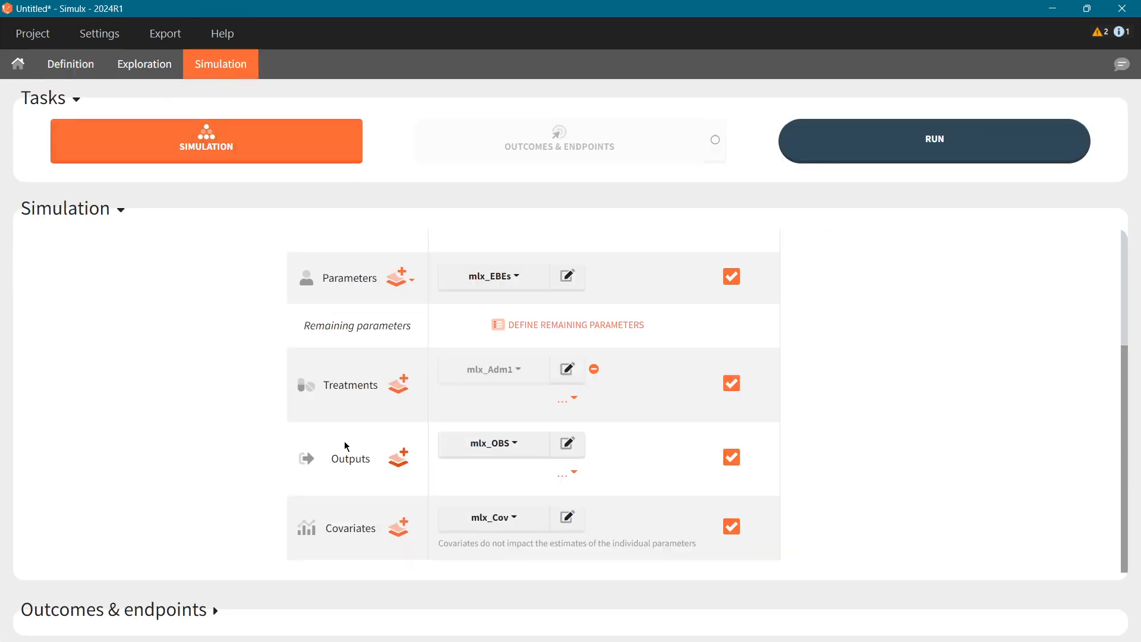
left_click(493, 445)
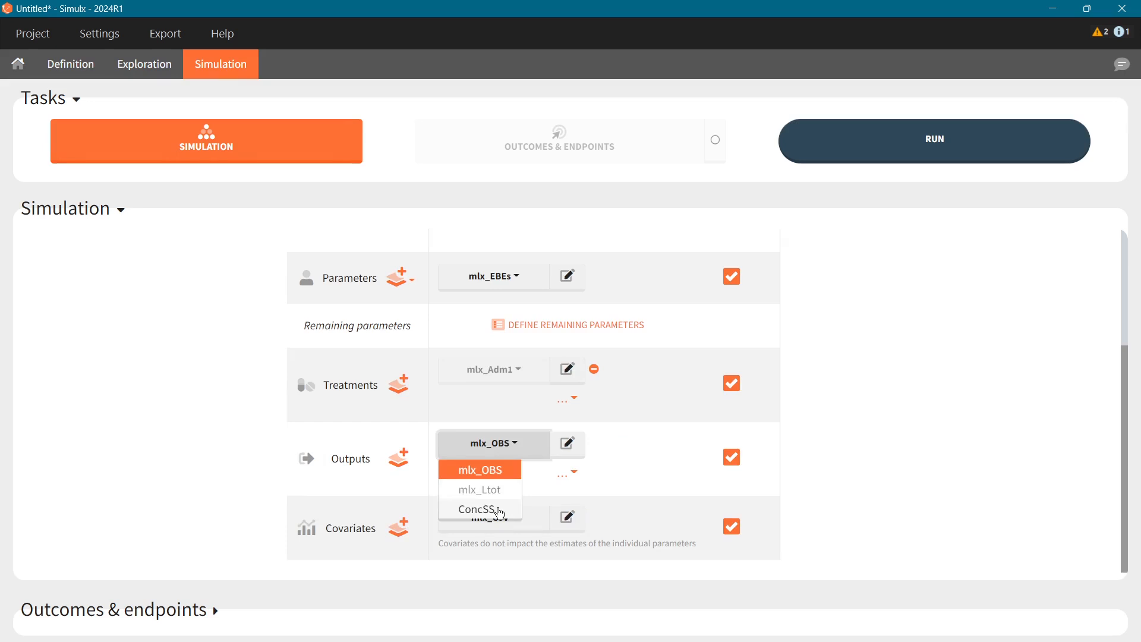
left_click(500, 511)
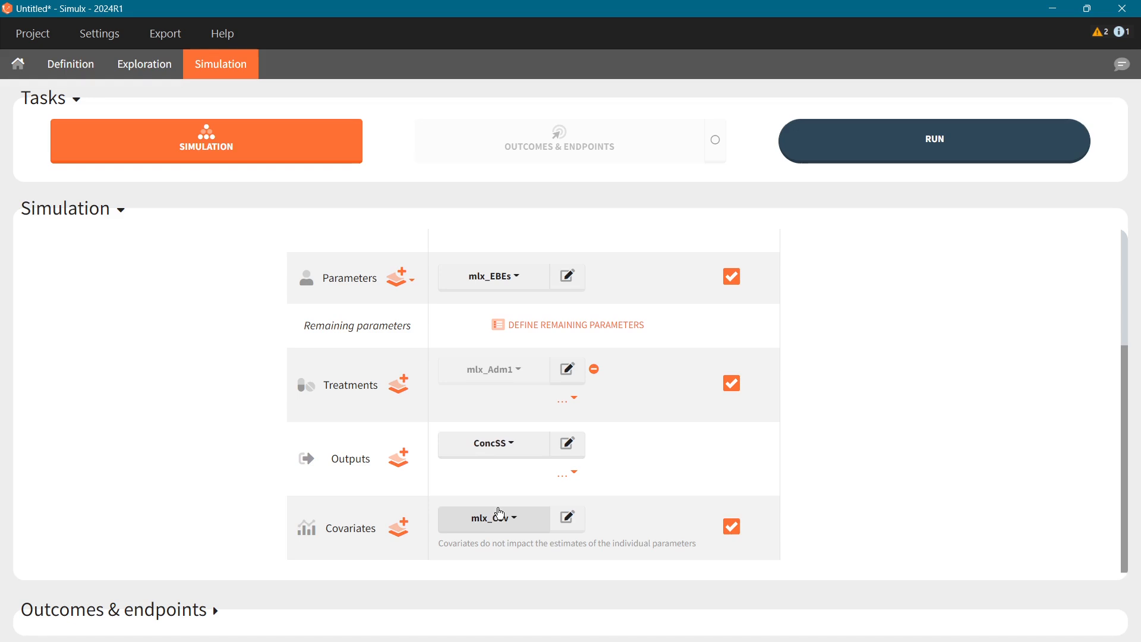
- Start a new outcome under outcomes and endpoints and name it CmaxSS
left_click(84, 212)
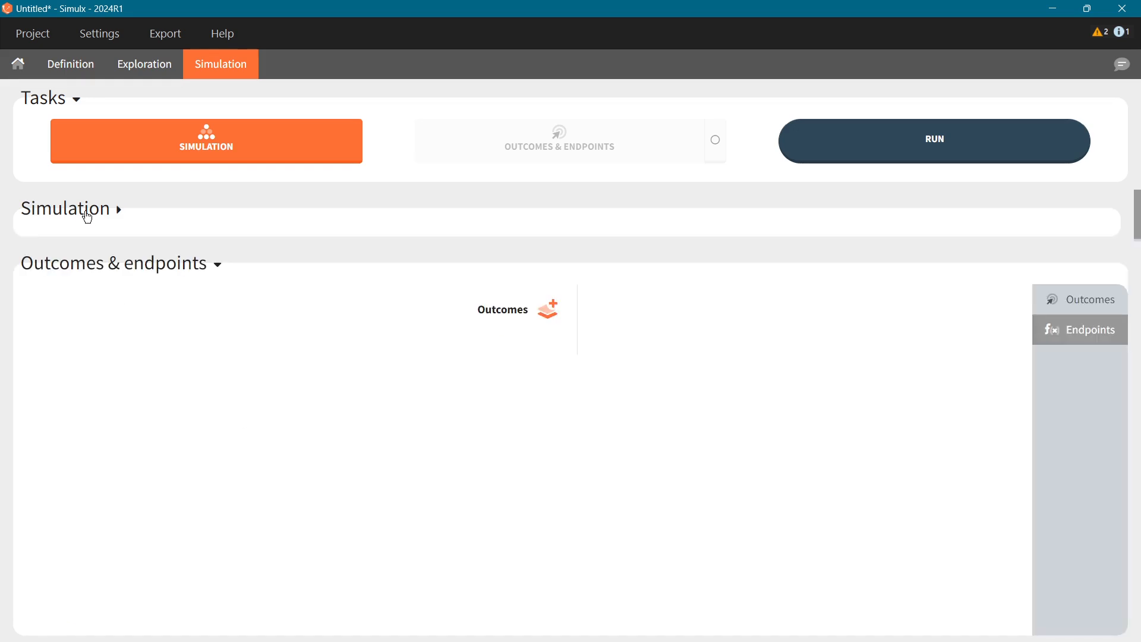
left_click(548, 309)
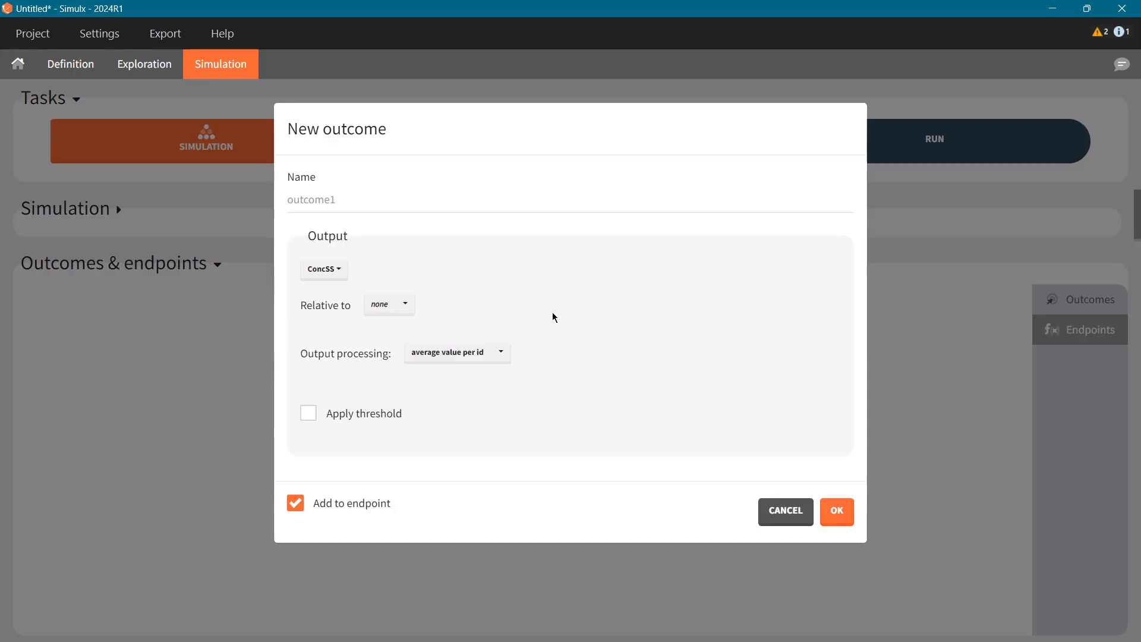
double_click(351, 198)
type("Cm")
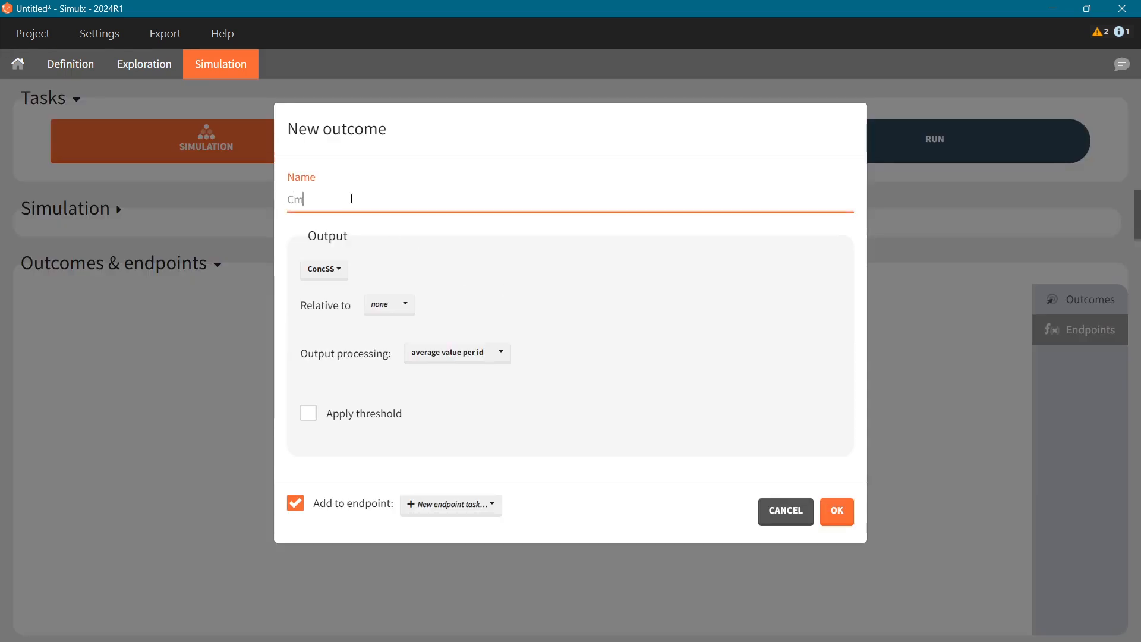
type("axSS")
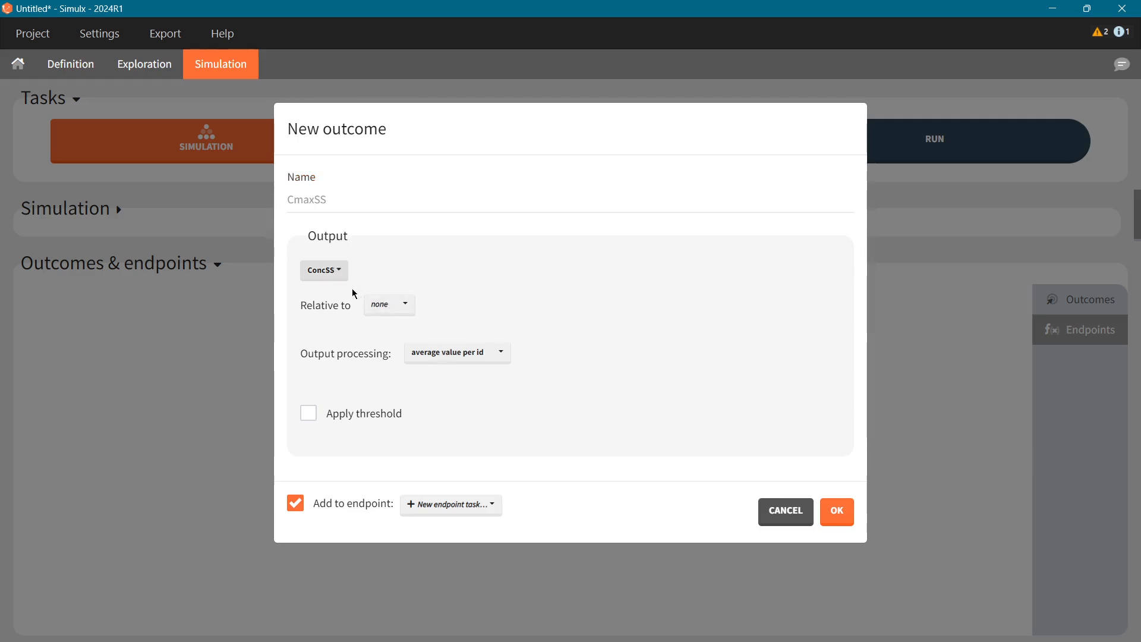
- Set the CmaxSS outcome's output processing to max per id, using the value of max, and create the outcome
left_click(443, 355)
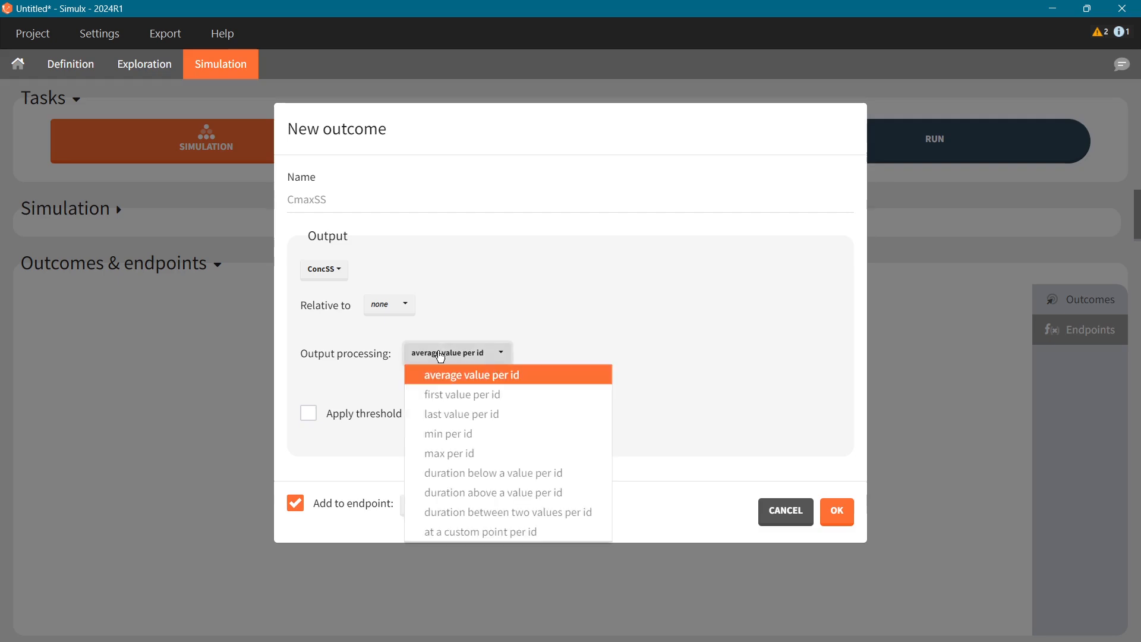
left_click(471, 455)
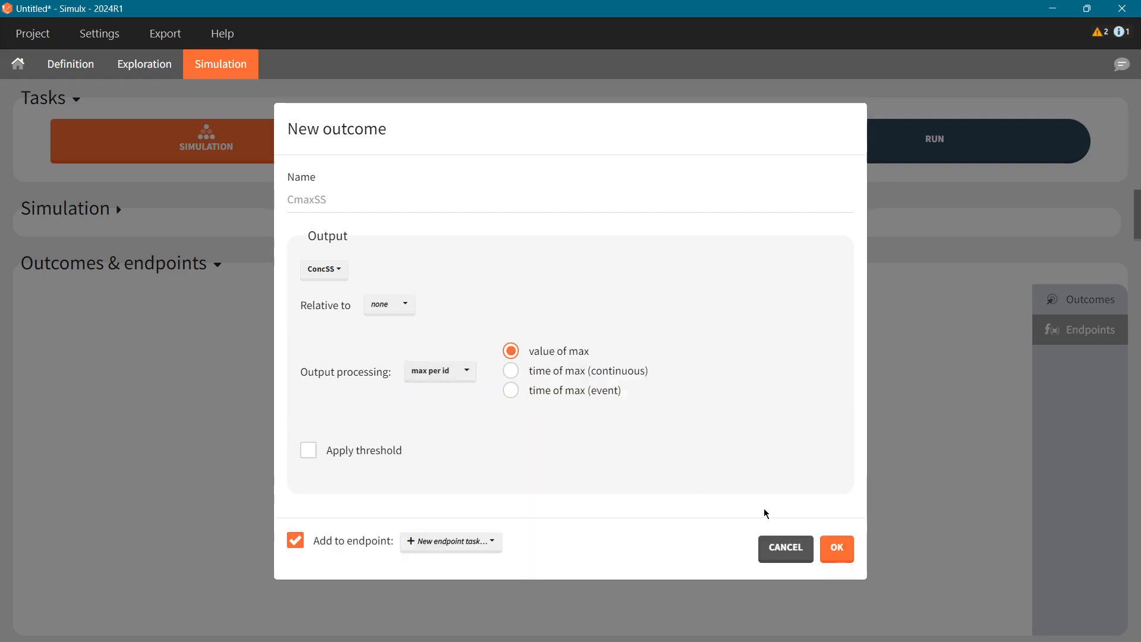
left_click(837, 548)
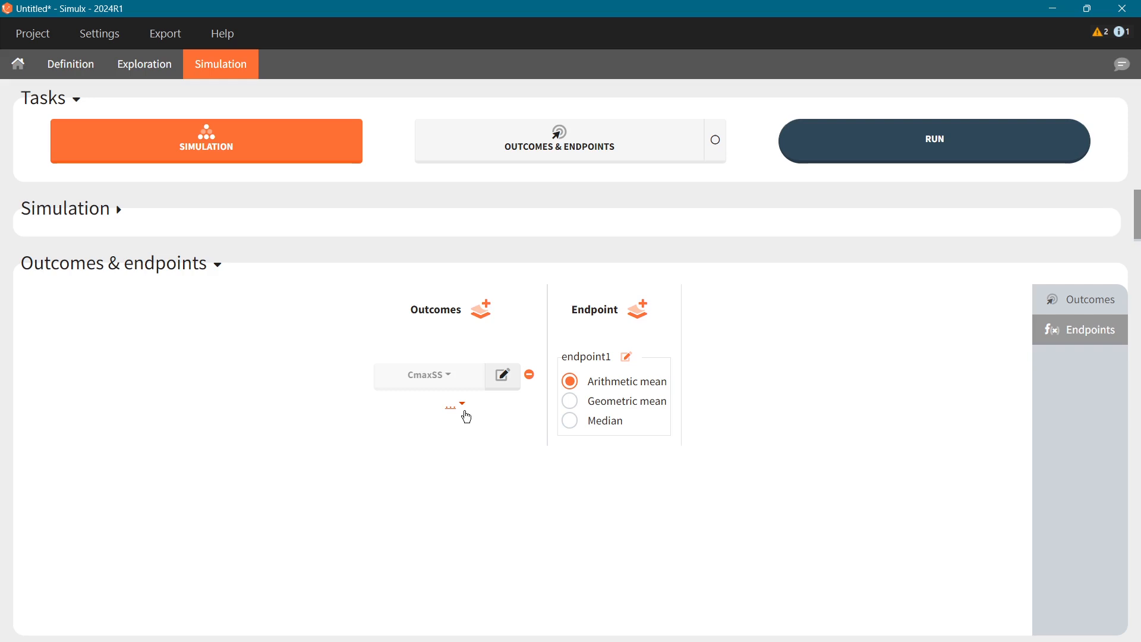
- Create a CavgSS outcome from ConcSS with output processing set to average value per id
left_click(481, 309)
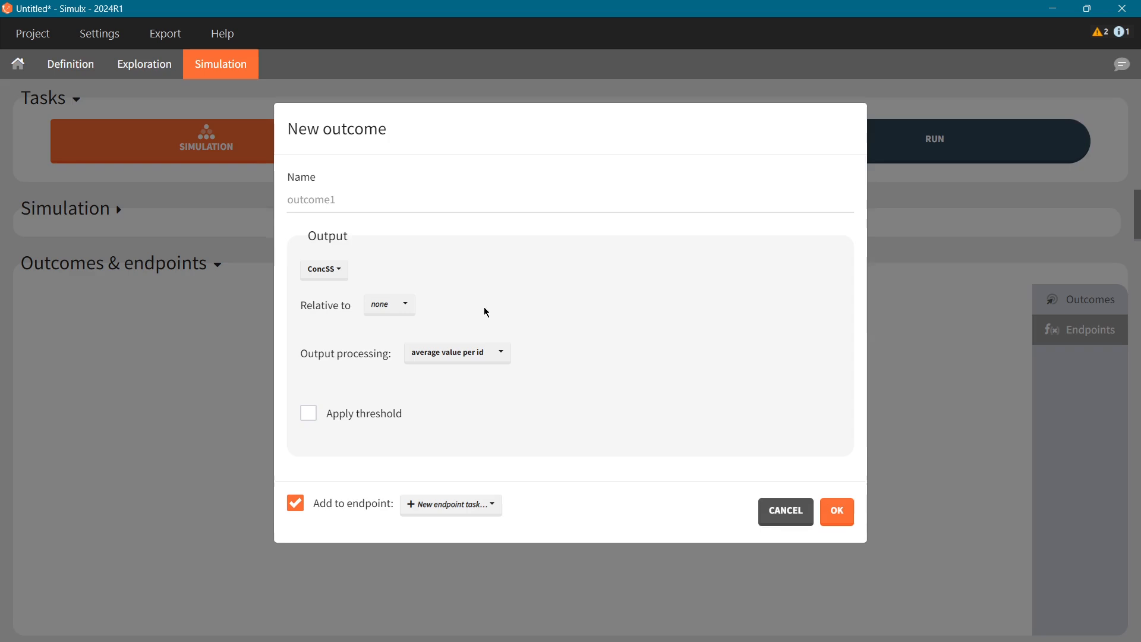
double_click(348, 195)
type("Cavg")
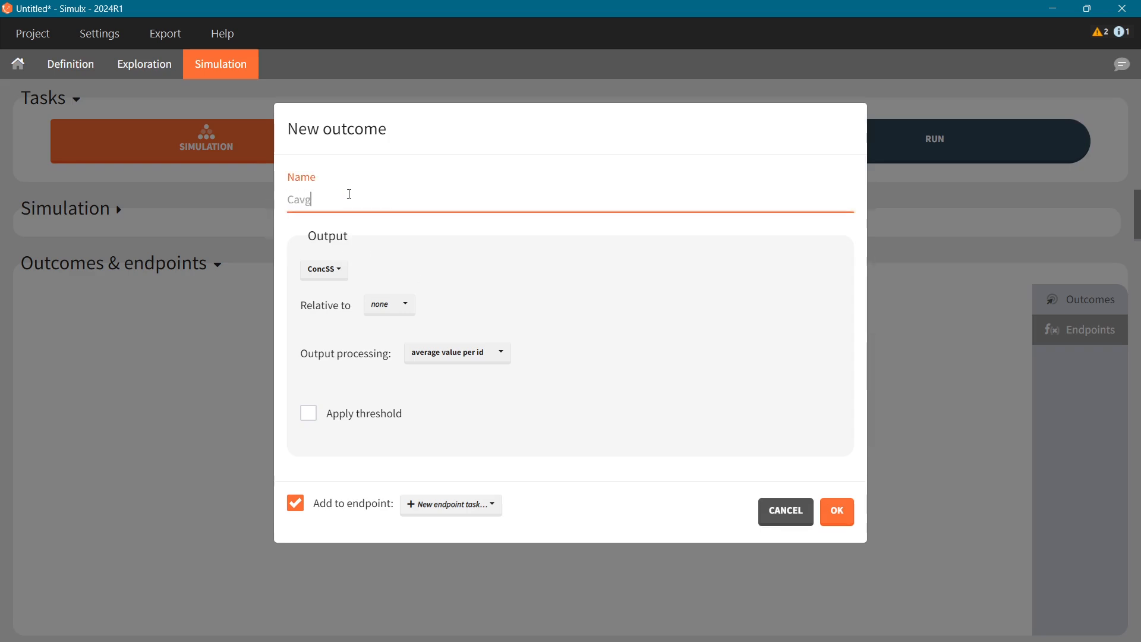
type("SS")
left_click(452, 359)
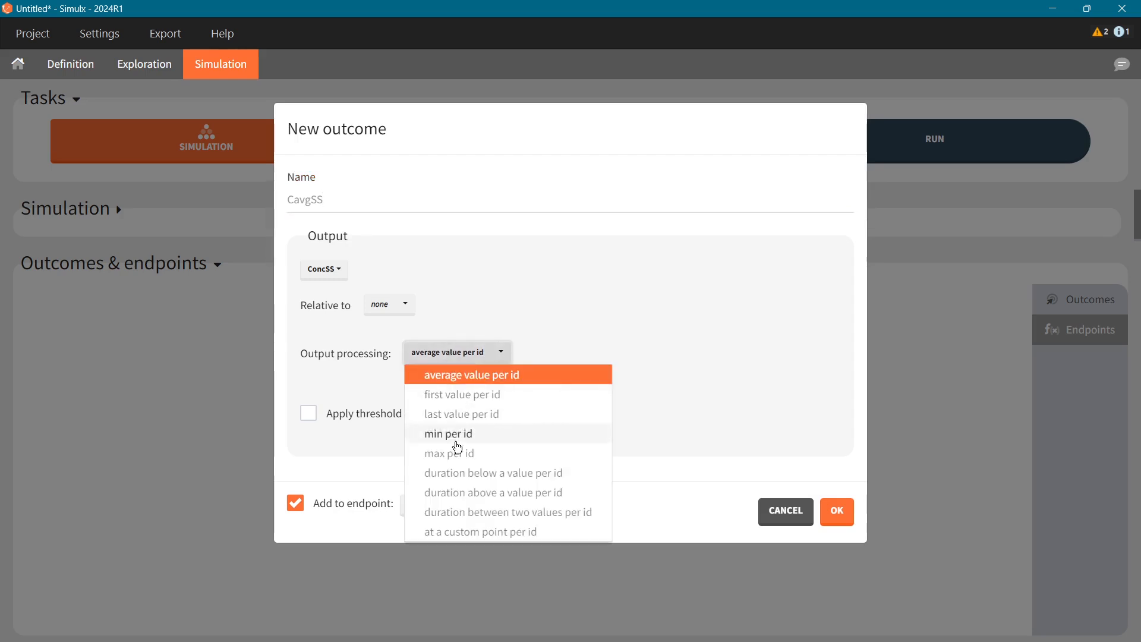
left_click(465, 376)
left_click(829, 512)
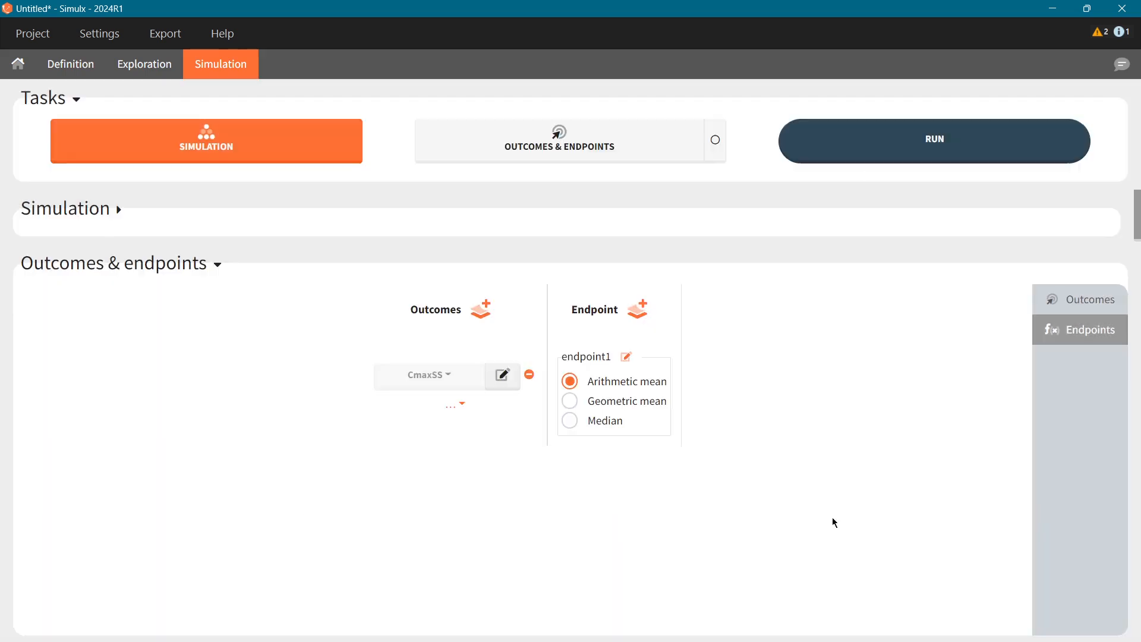
- Create a CtroughSS outcome from ConcSS with output processing set to last value per id
left_click(479, 311)
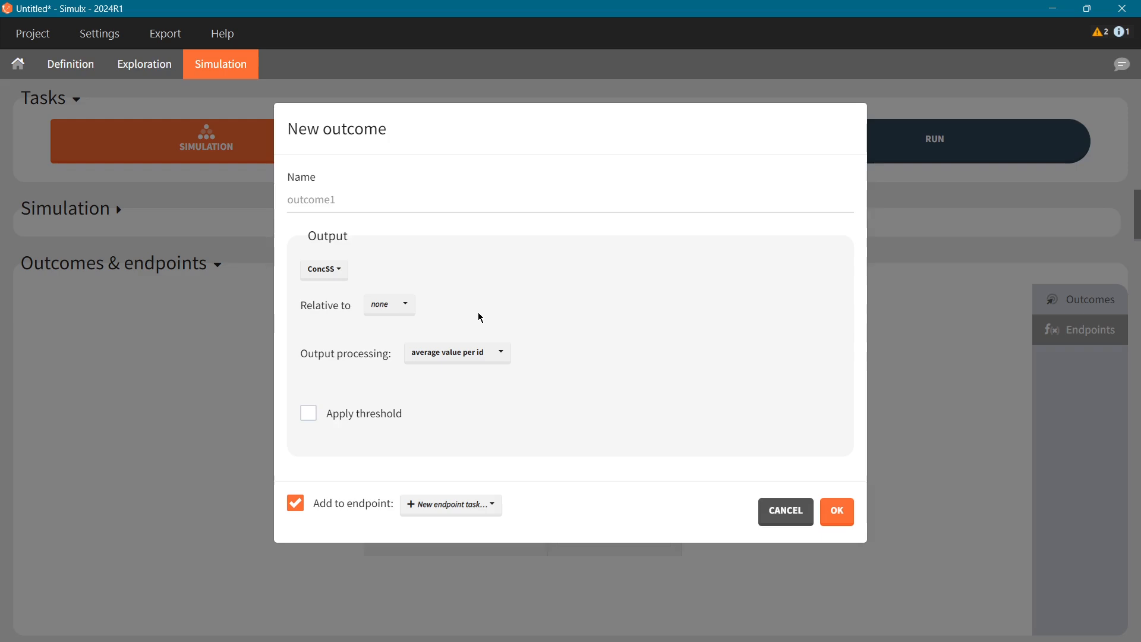
double_click(332, 200)
type("CtroughSS")
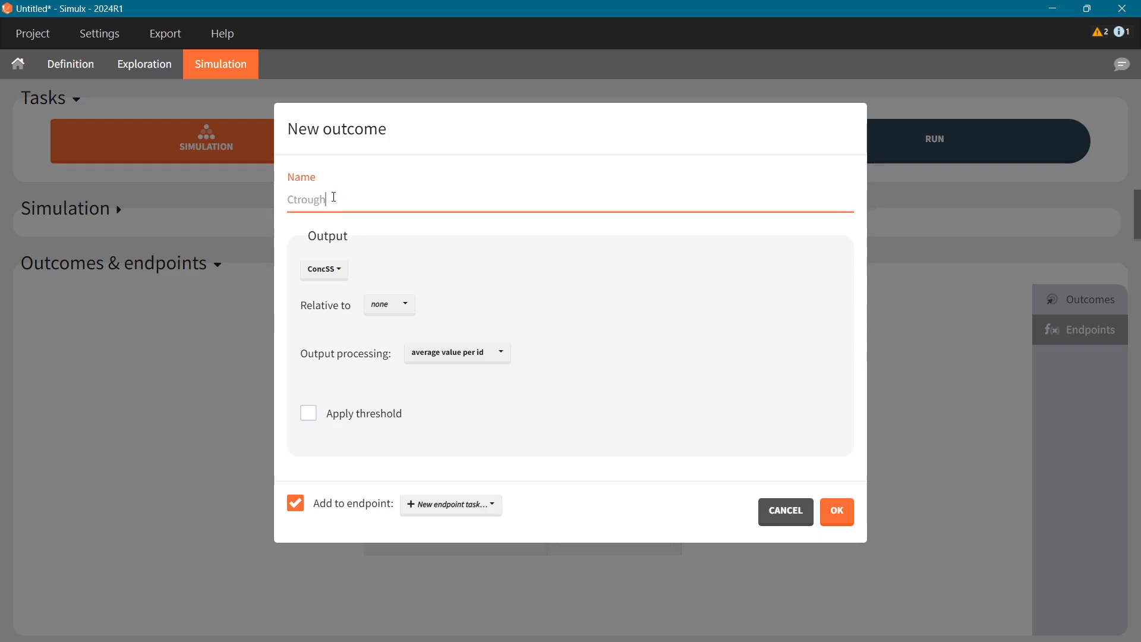
left_click(462, 362)
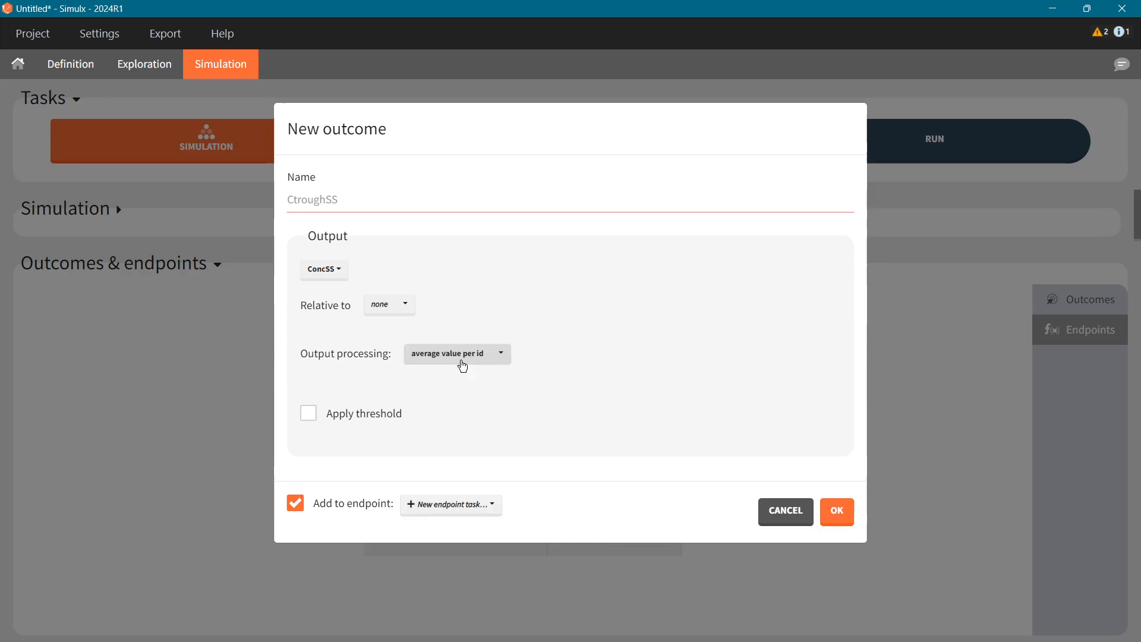
left_click(474, 415)
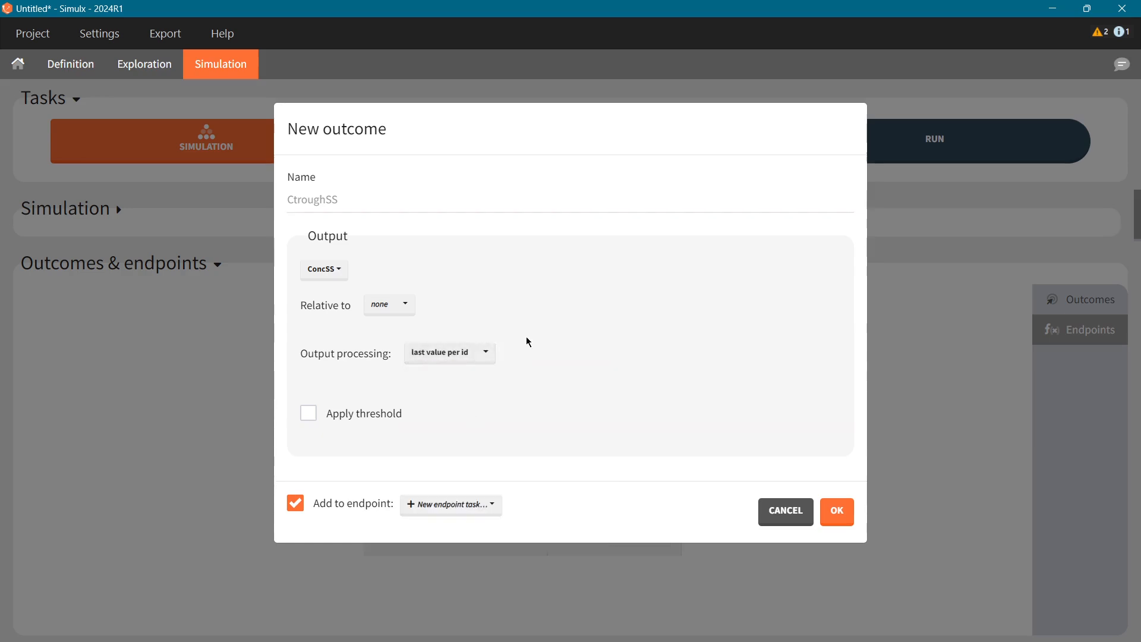
left_click(476, 357)
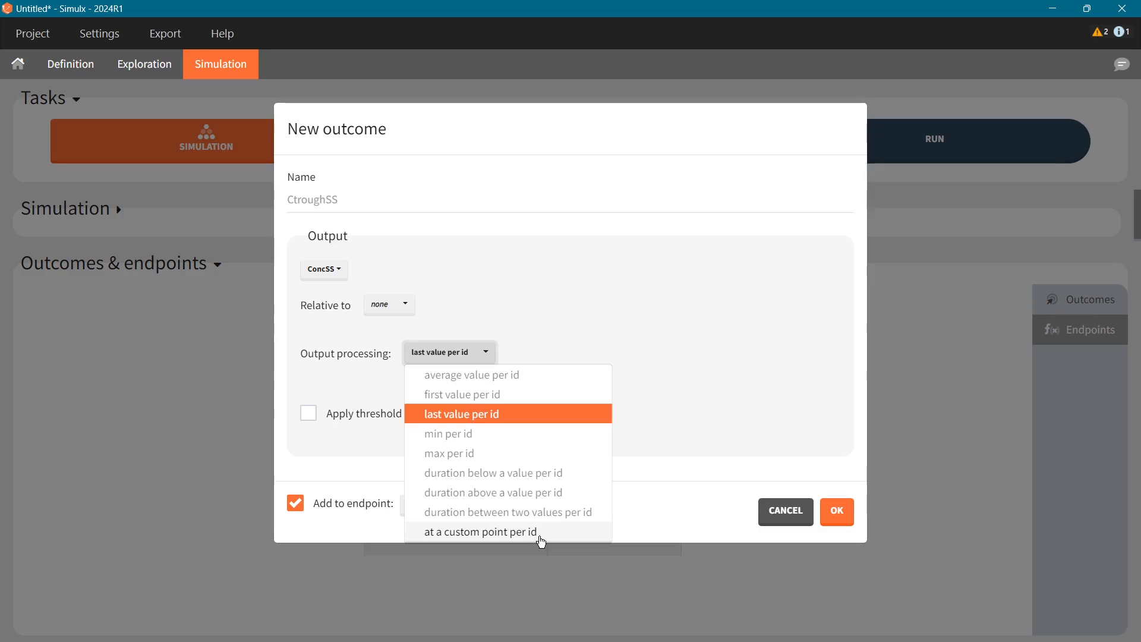
left_click(648, 356)
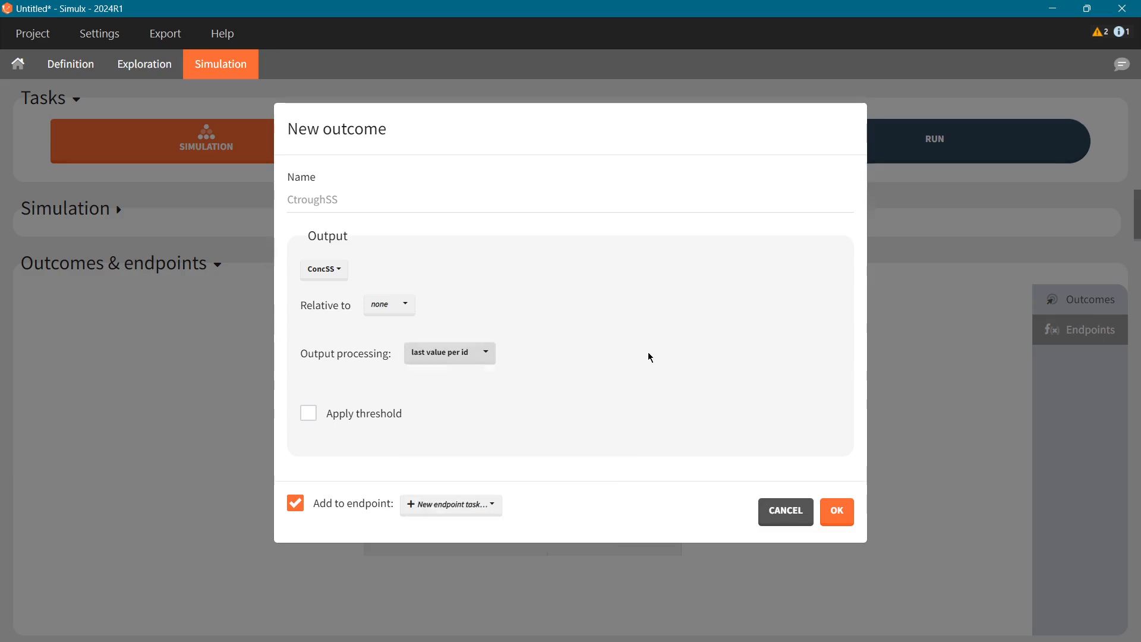
left_click(836, 511)
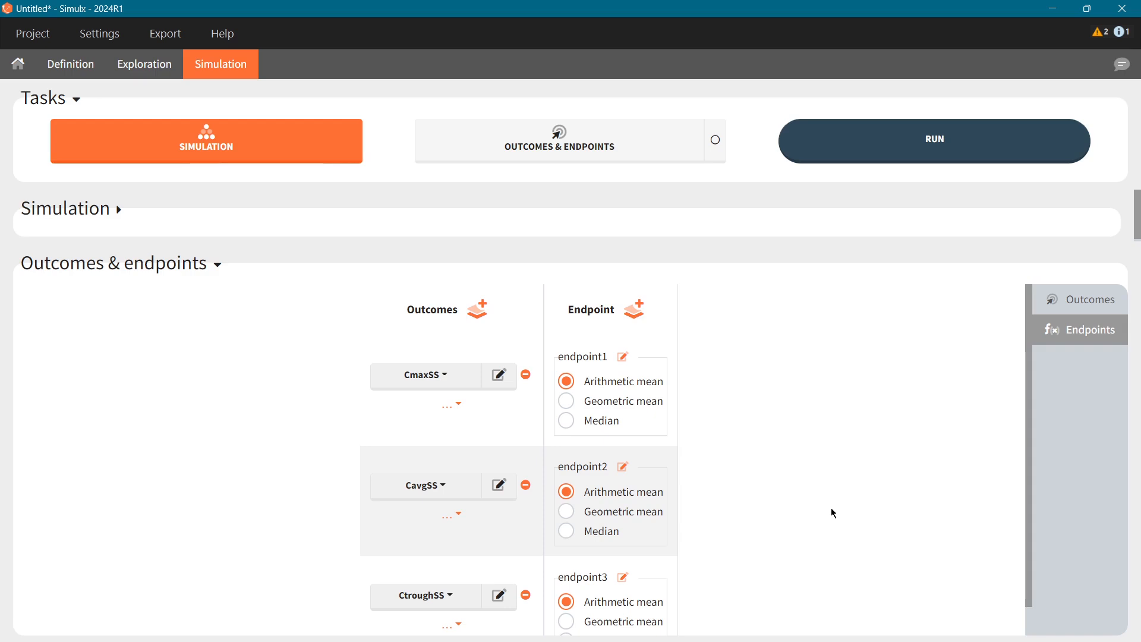
left_click(479, 309)
left_click(453, 354)
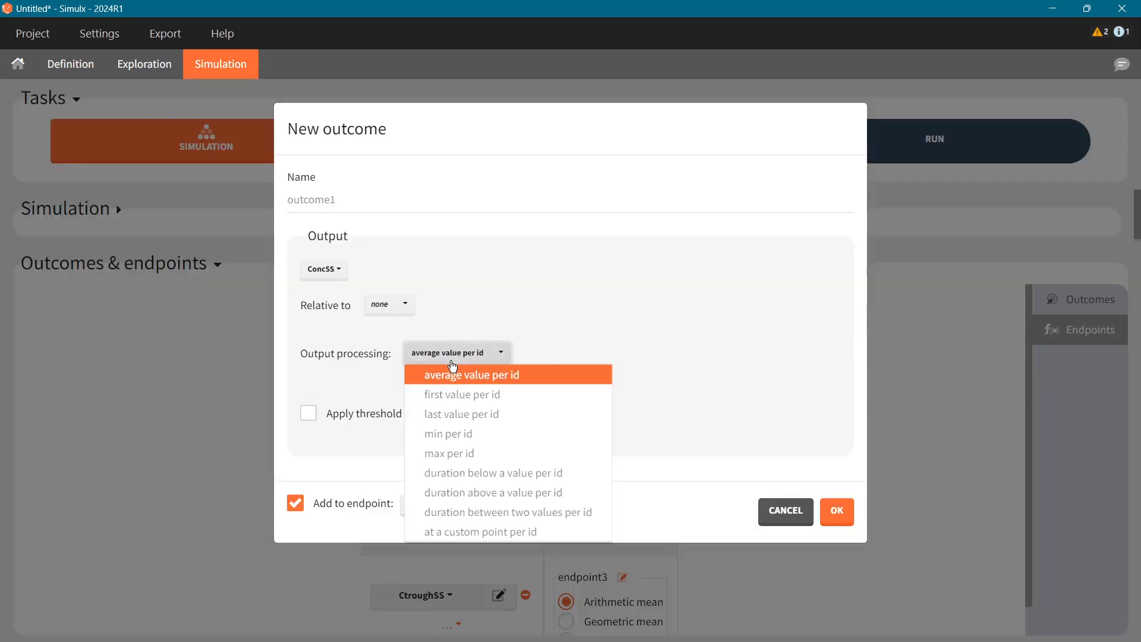
left_click(790, 521)
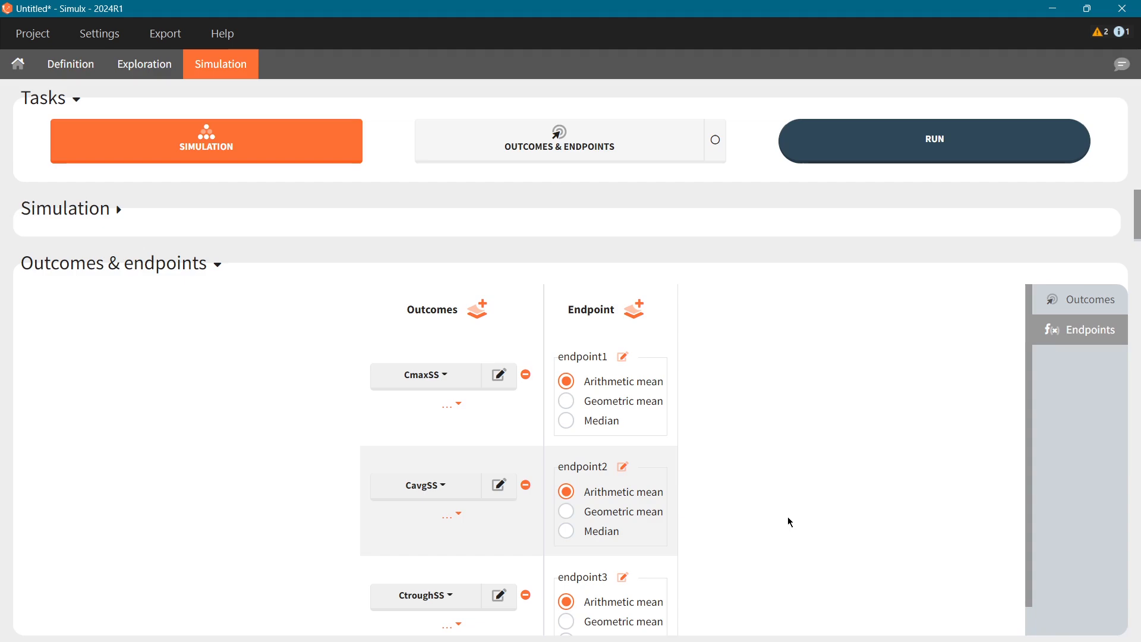
- Start additional lines in the model definition with AUC_0=0 and ddt_AUC=Ltot
left_click(83, 62)
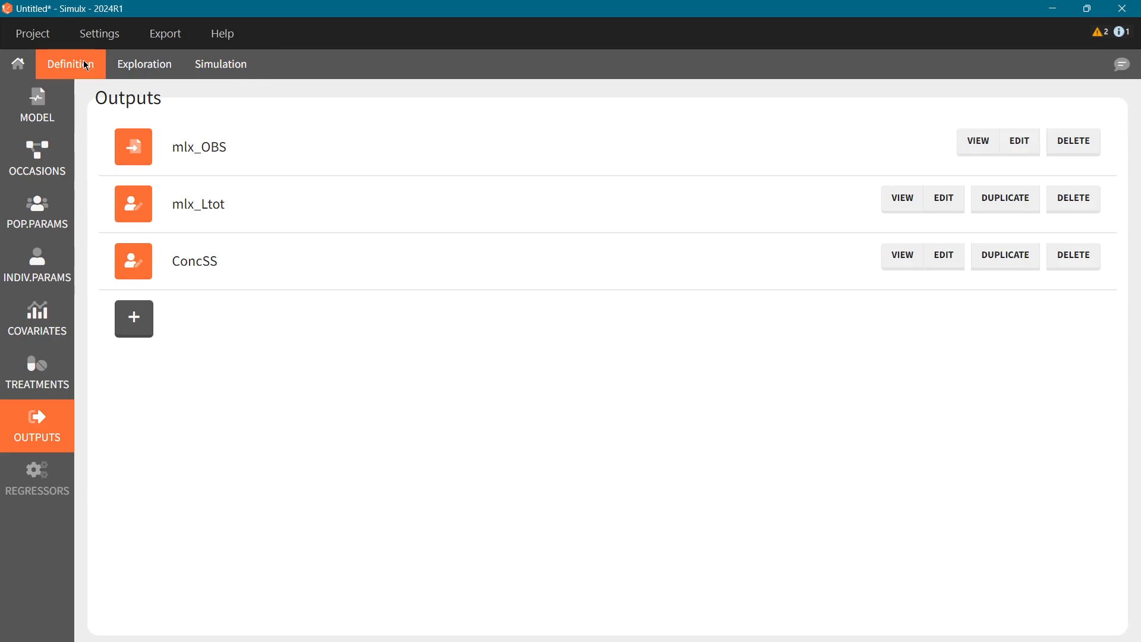
left_click(47, 105)
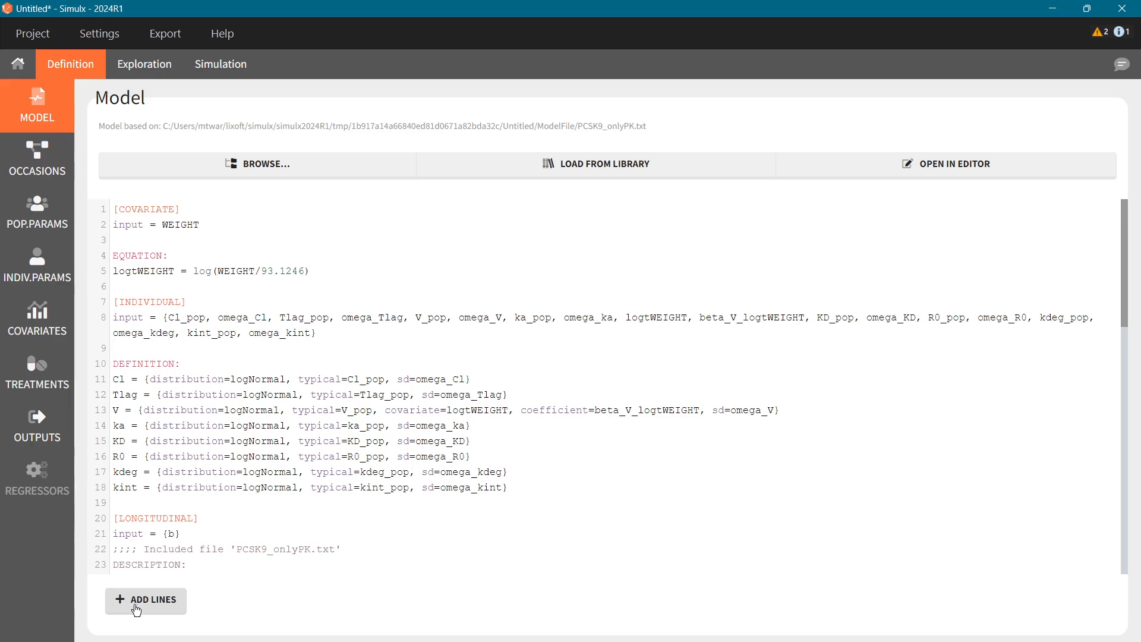
left_click(159, 608)
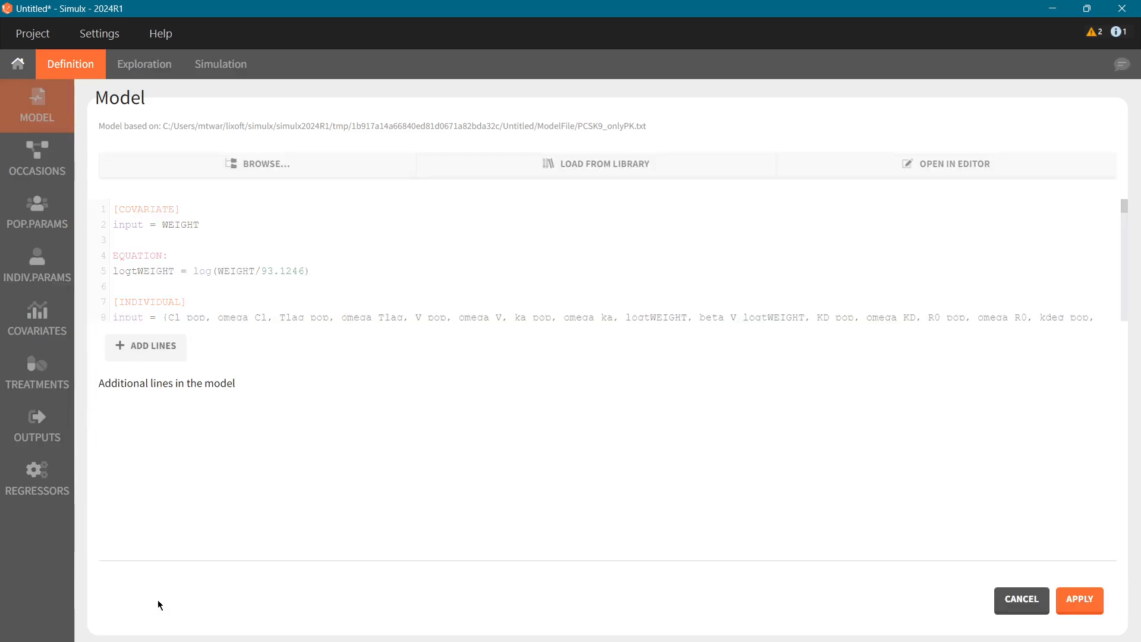
left_click(213, 409)
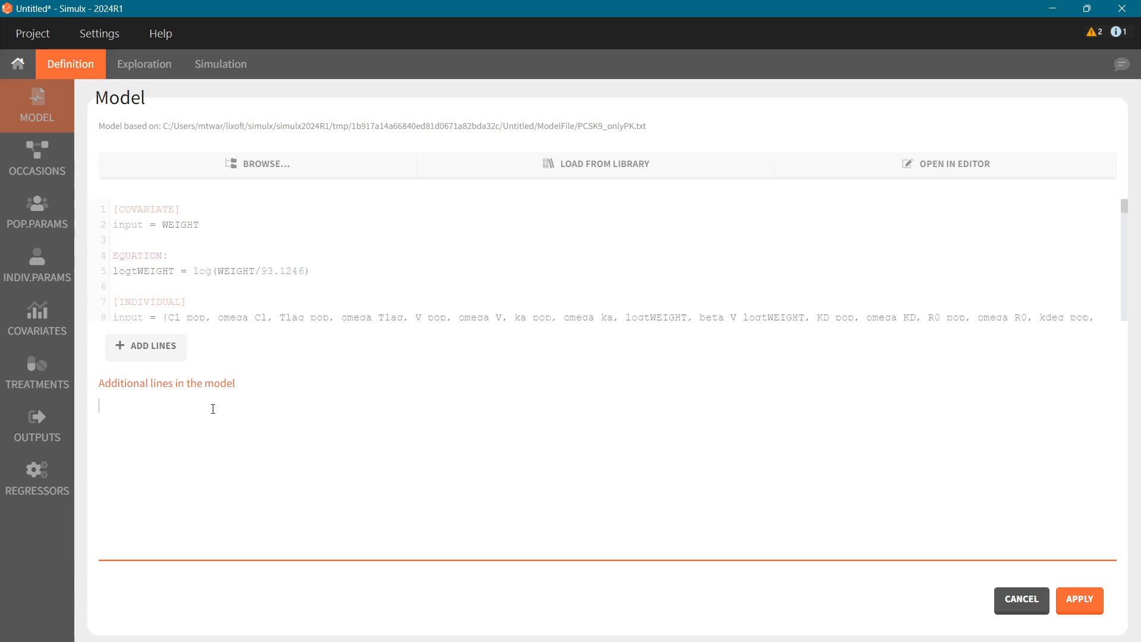
type("AUC_0")
type("=0 ")
type("ddt_AUC")
type("=")
type("Ltot")
- Paste the code computing AUC_lastInterval as AUCt2 - AUCt1 with t1=154 and t2=168, and apply the additional model lines
key("ctrl+v")
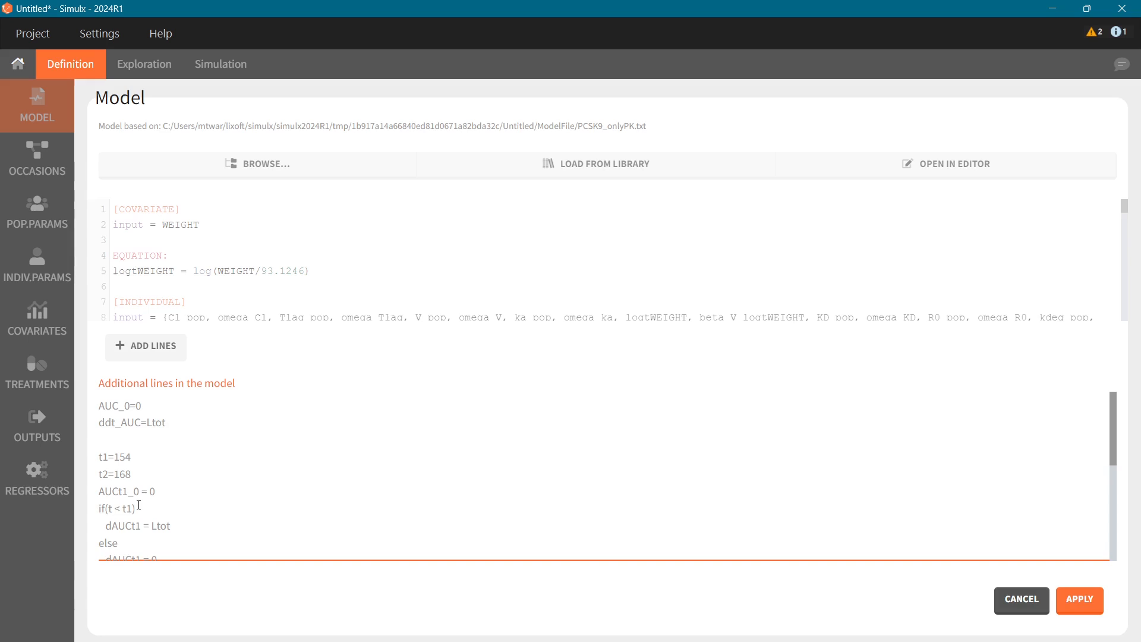
scroll(139, 505, "down", 3)
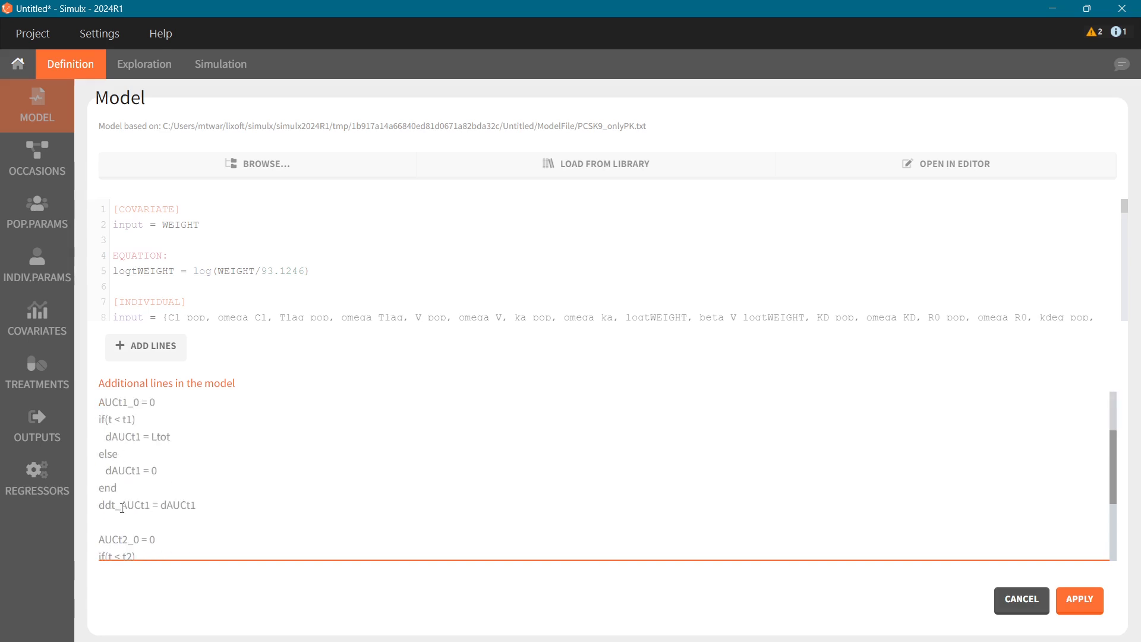
scroll(122, 509, "down", 4)
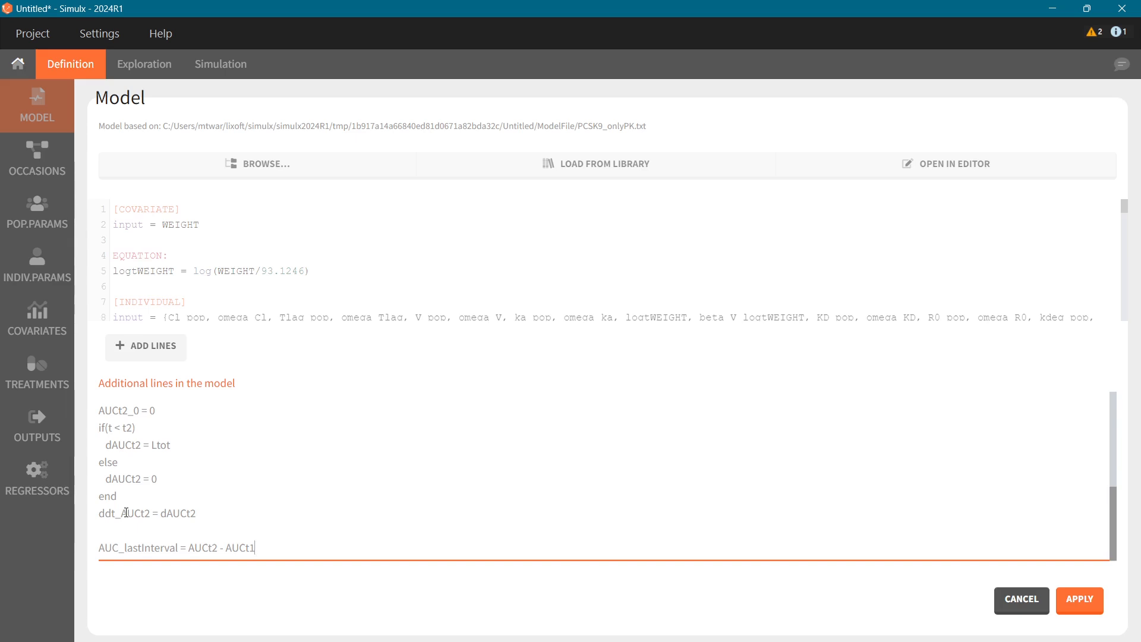
scroll(128, 508, "up", 5)
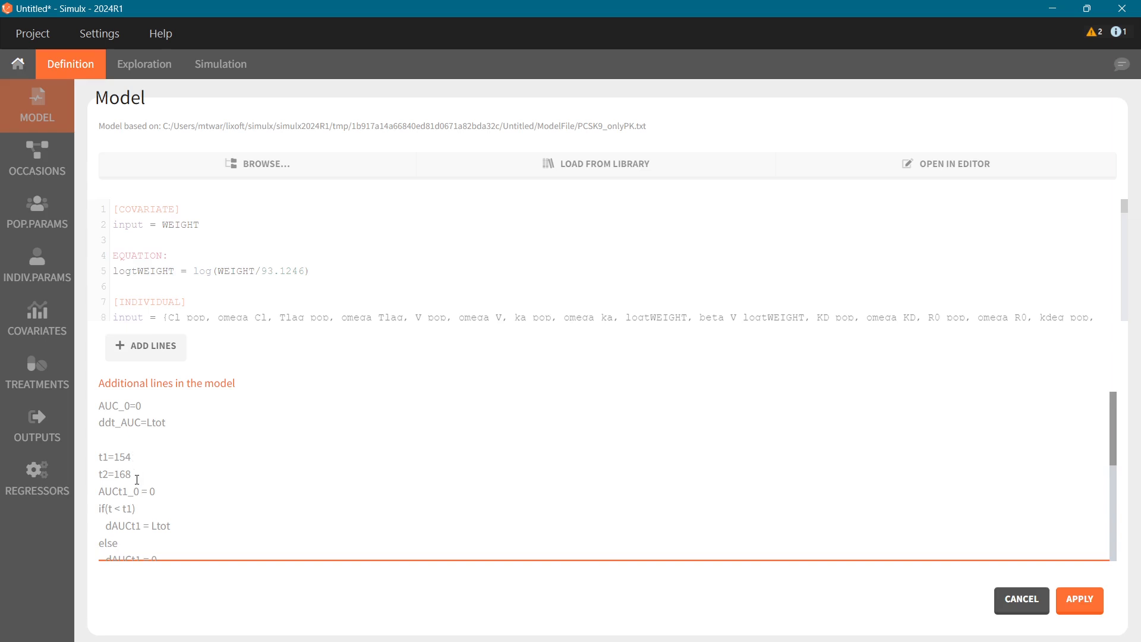
left_click(1079, 600)
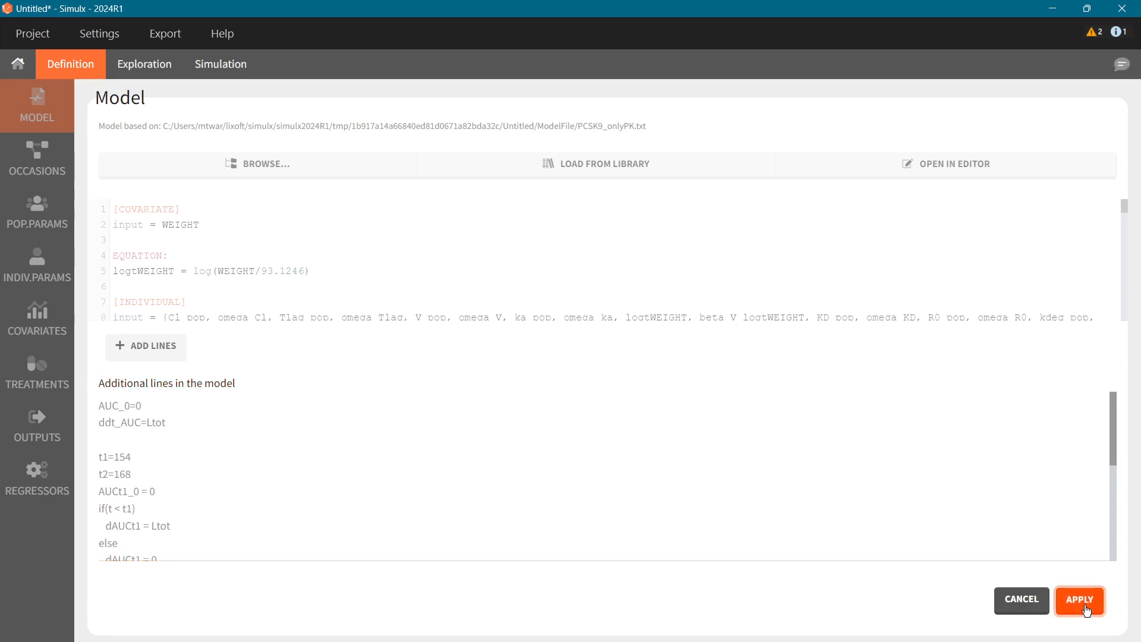
- Start a new output based on the intermediate variable AUC_lastInterval and name it AUCSS
left_click(29, 428)
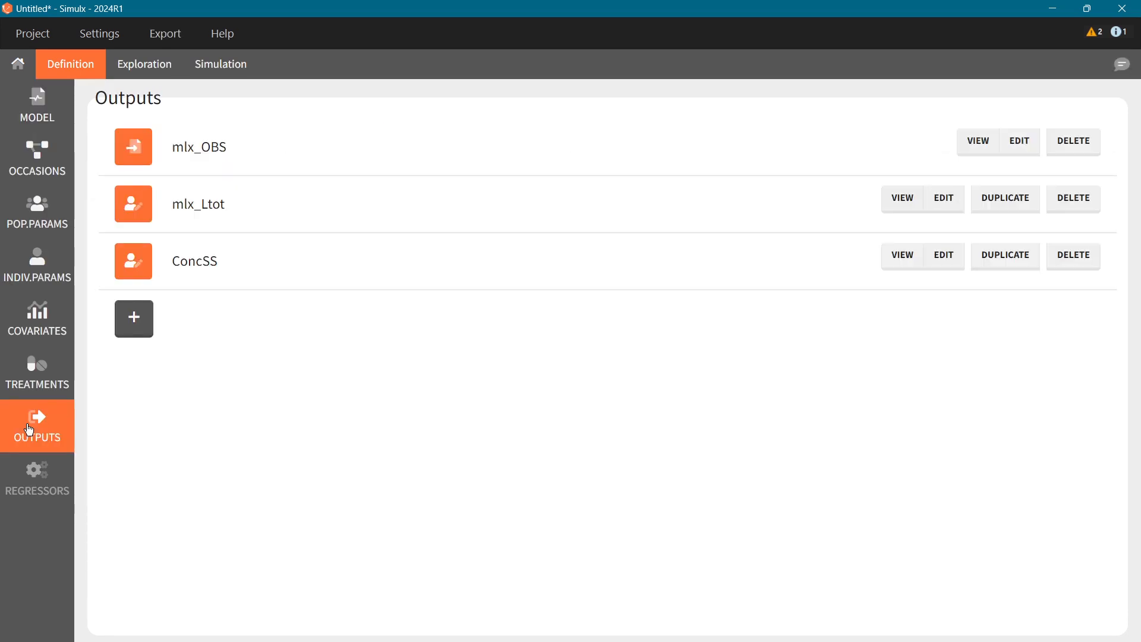
left_click(128, 320)
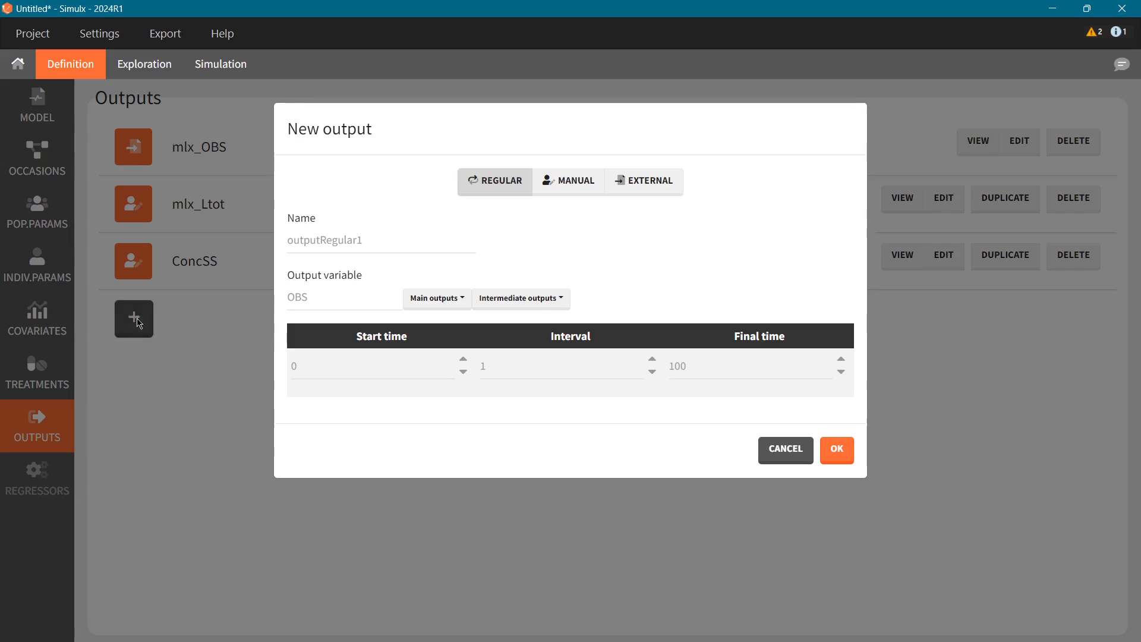
left_click(538, 304)
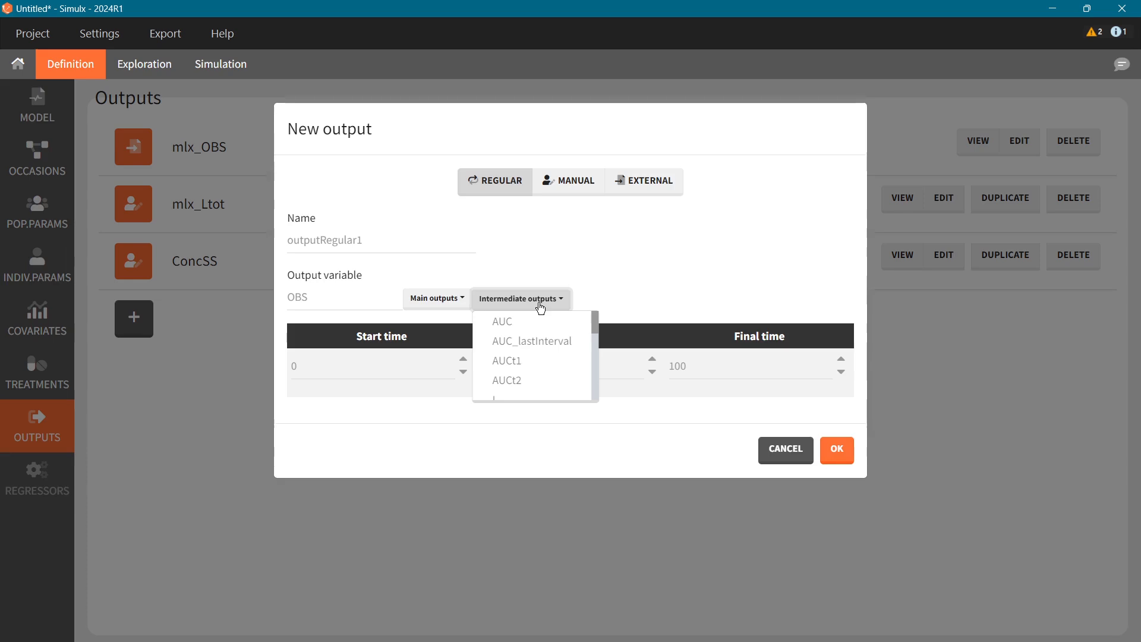
left_click(546, 344)
double_click(402, 243)
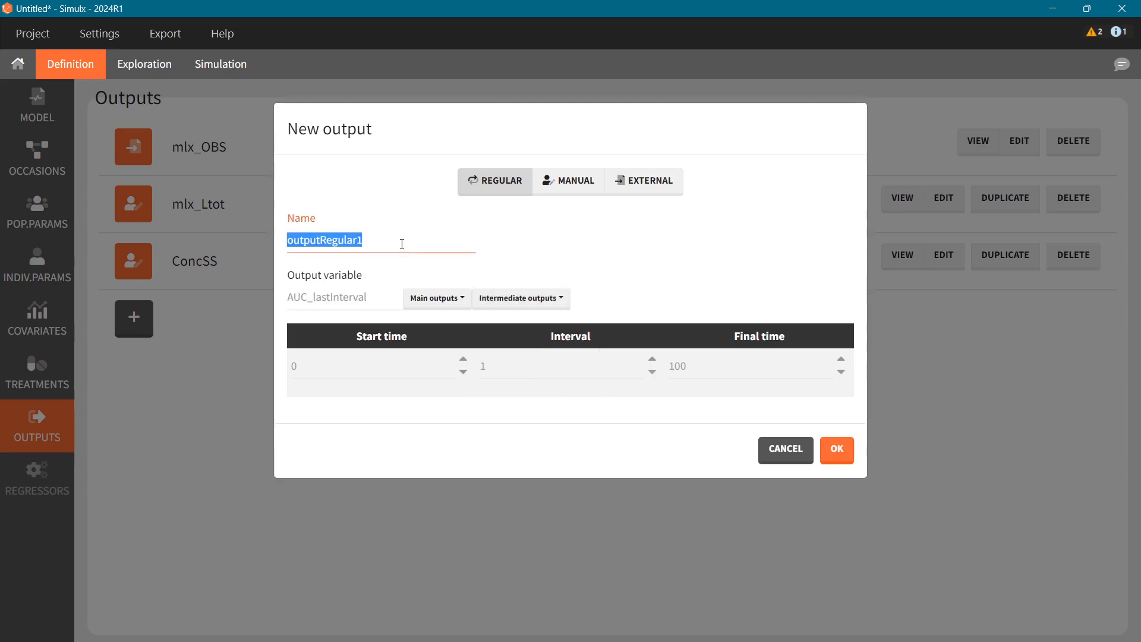
type("AUC")
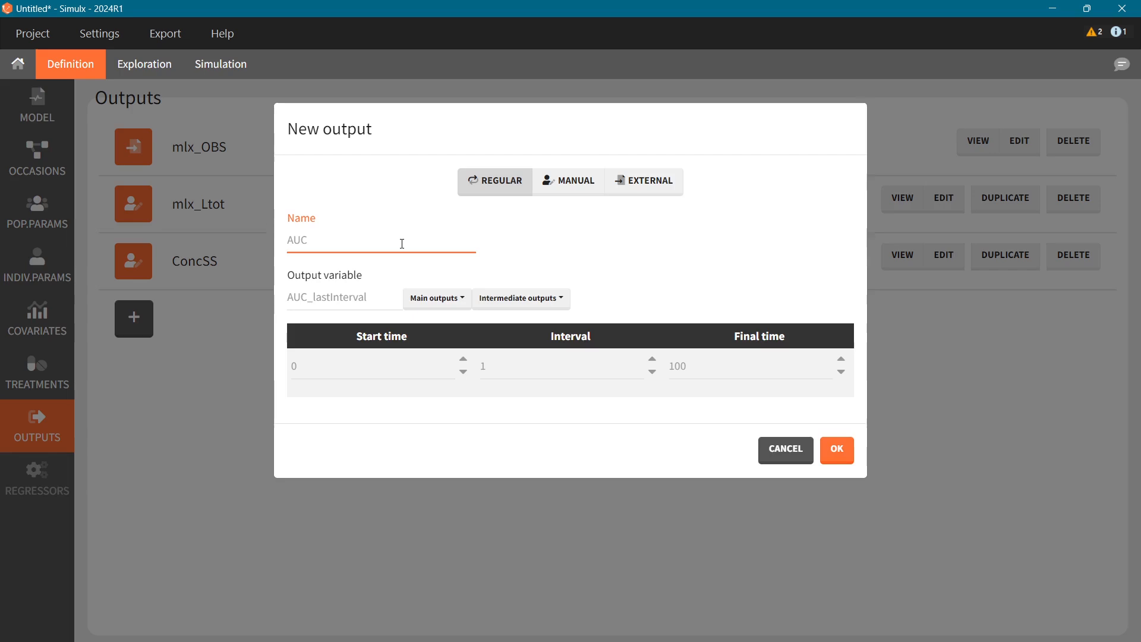
type("SS")
- Make AUCSS a manual output with the single time 168 and create it
left_click(570, 183)
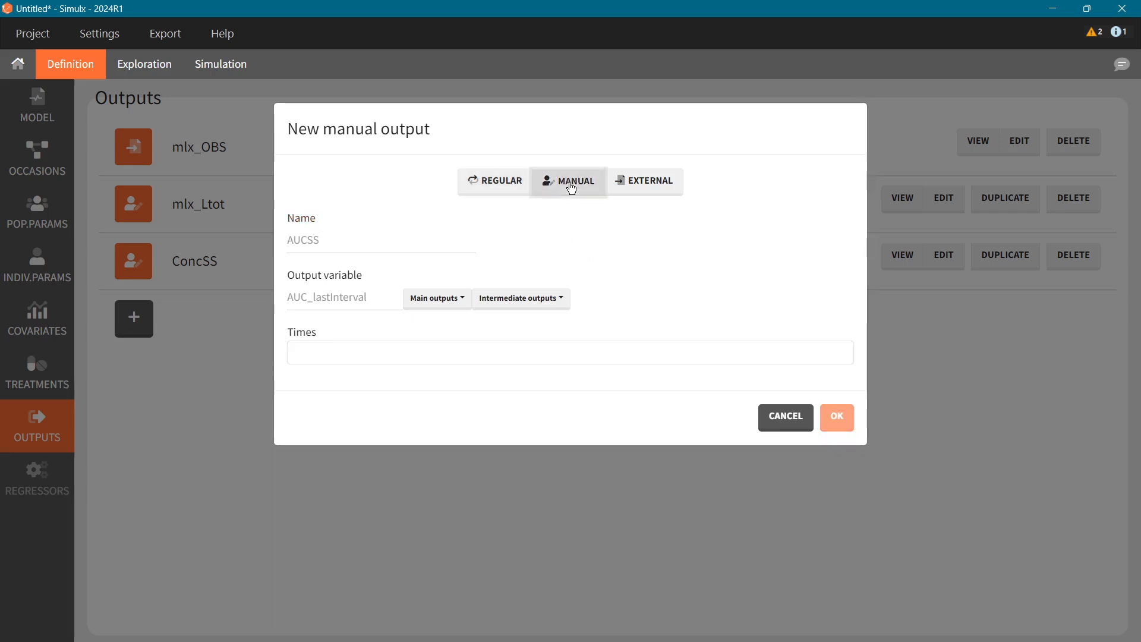
left_click(340, 353)
type("1")
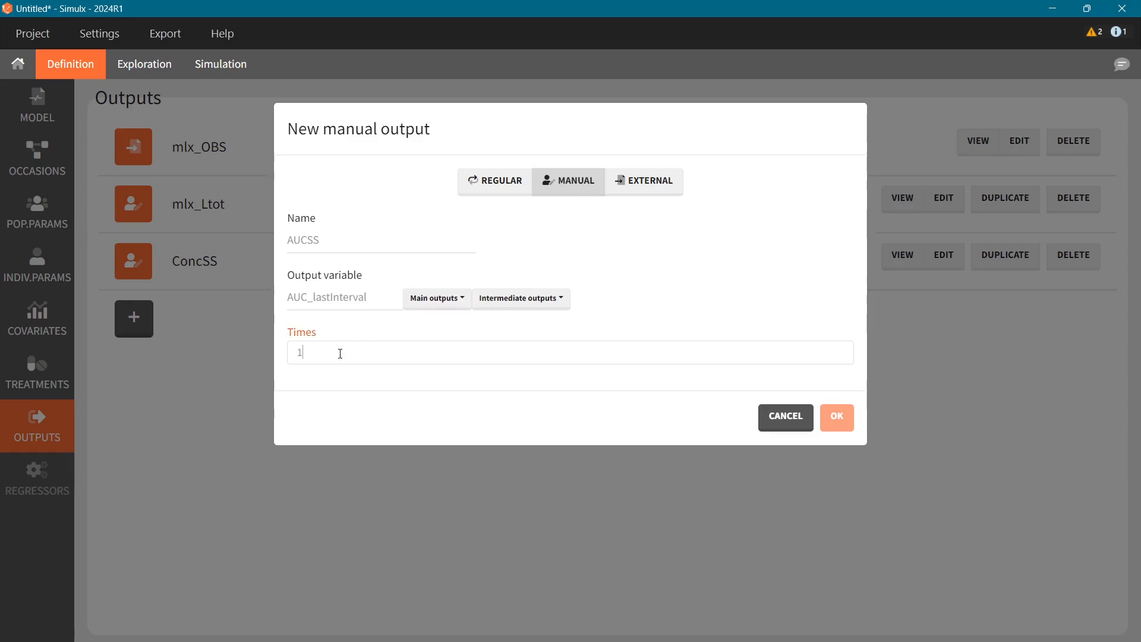
type("68")
key("Return")
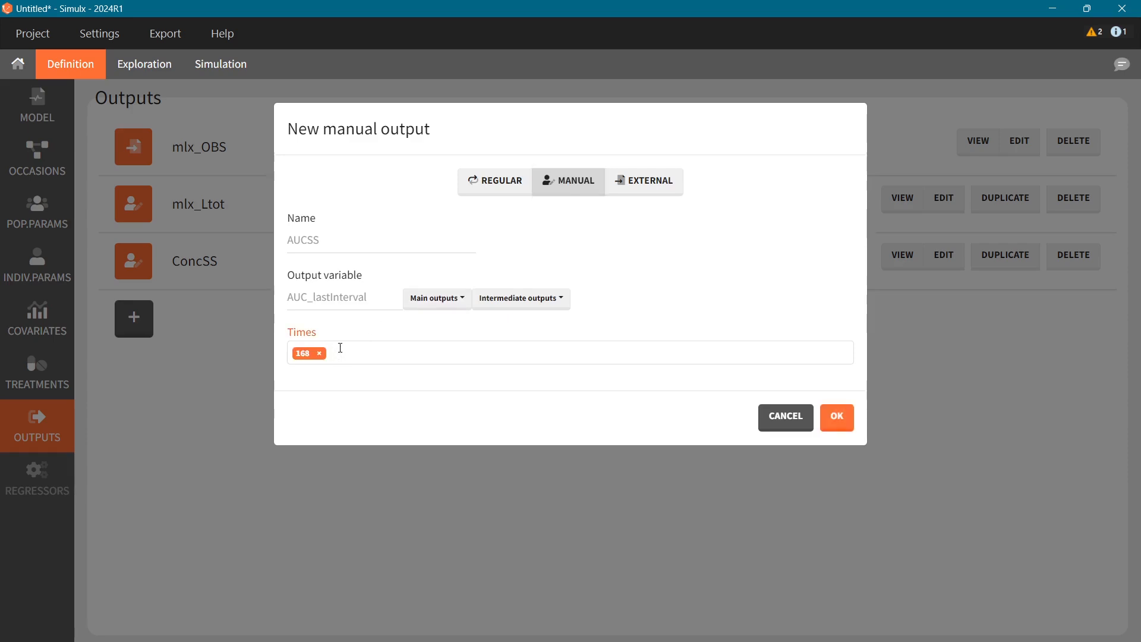
left_click(838, 416)
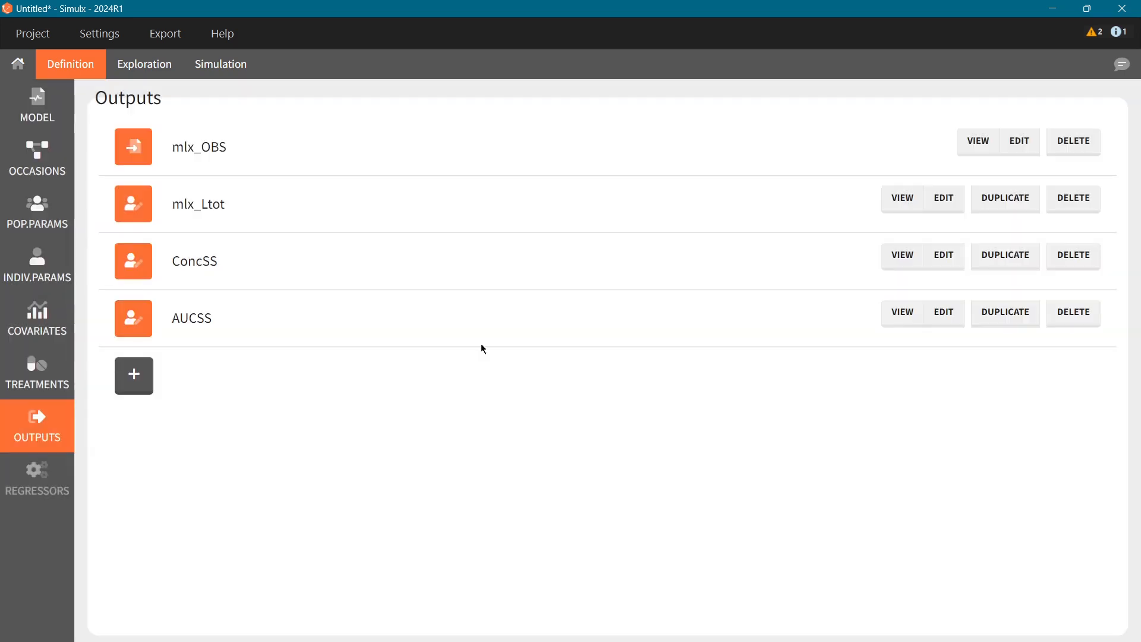
- Add AUCSS as a second output of the simulation alongside ConcSS
left_click(237, 64)
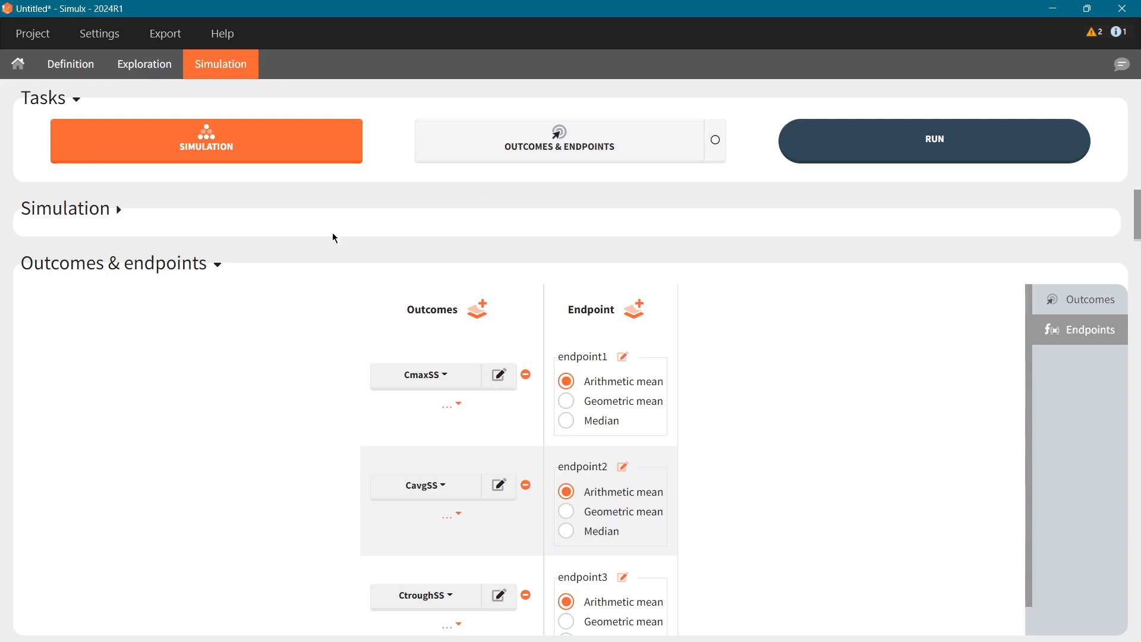
left_click(85, 255)
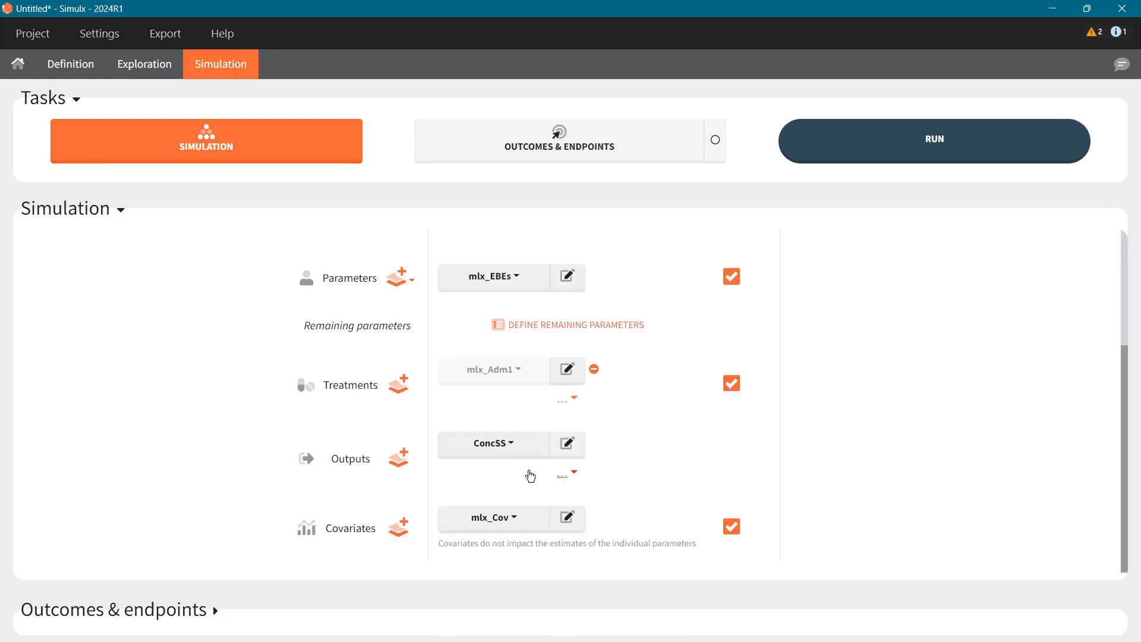
left_click(563, 477)
left_click(548, 452)
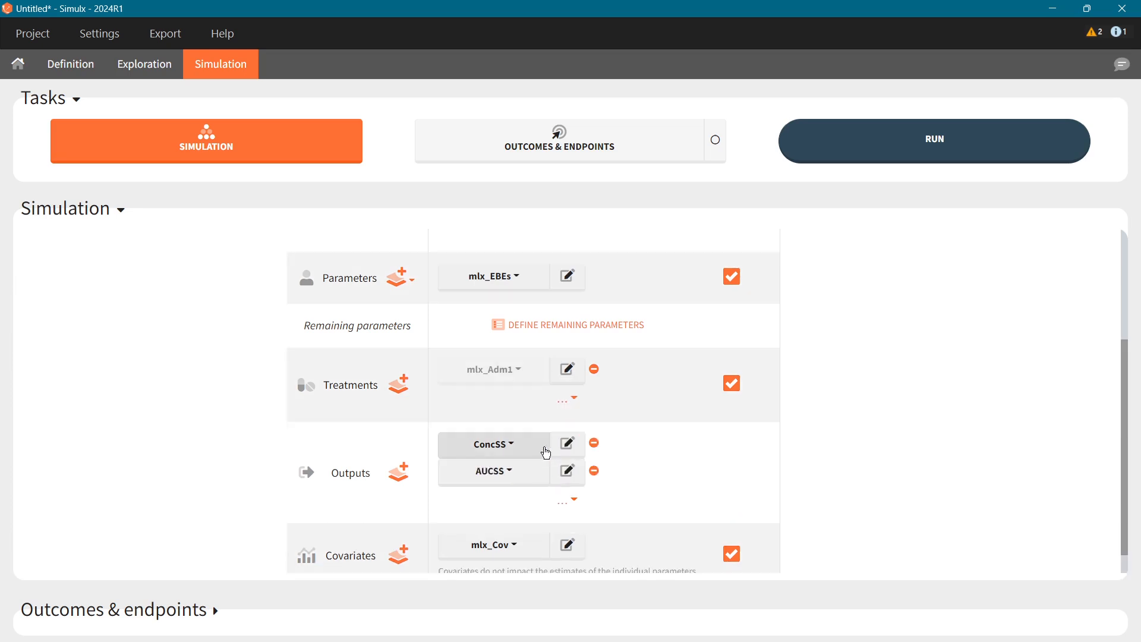
- Create an outcome named AUC_SS from the value of output AUCSS with a new endpoint, and include Outcomes & Endpoints in the tasks
left_click(85, 217)
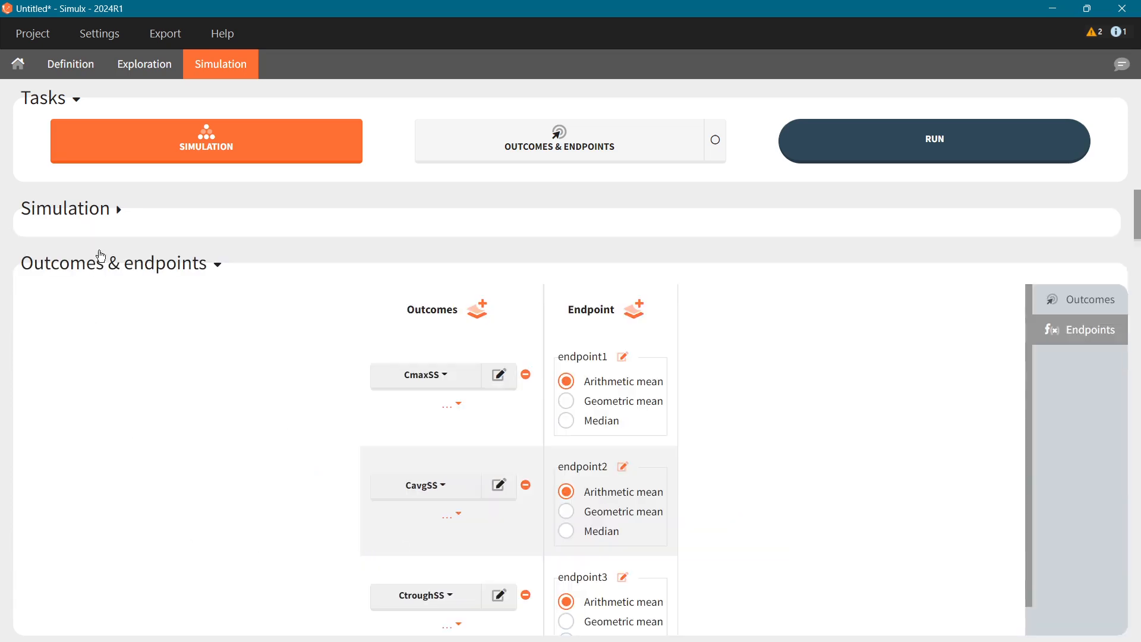
left_click(481, 312)
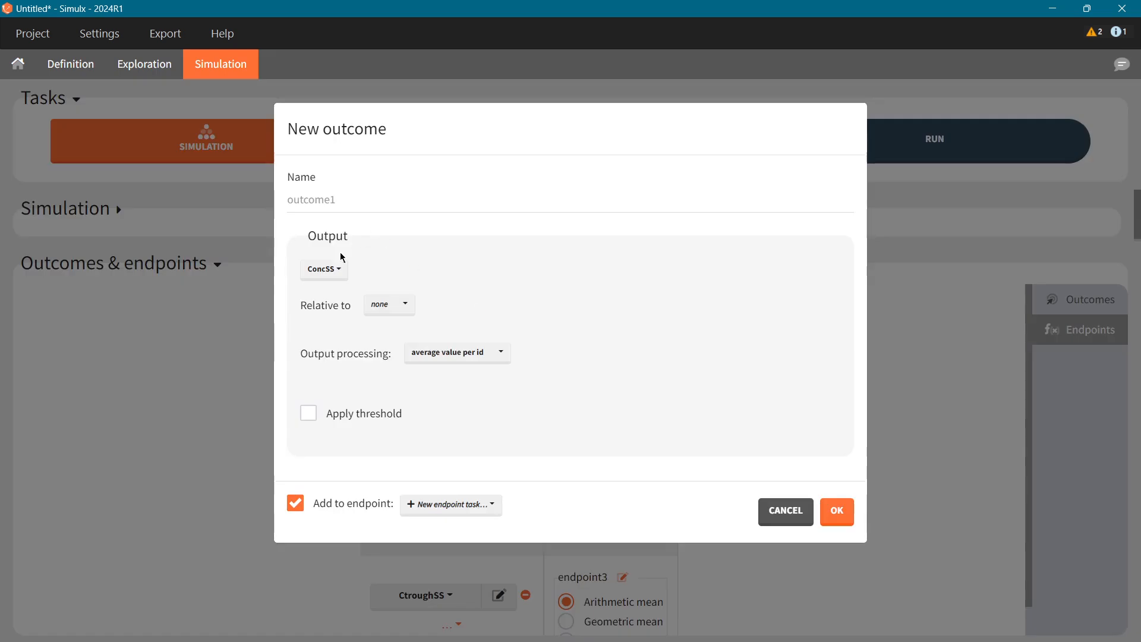
left_click(329, 266)
left_click(357, 317)
double_click(345, 198)
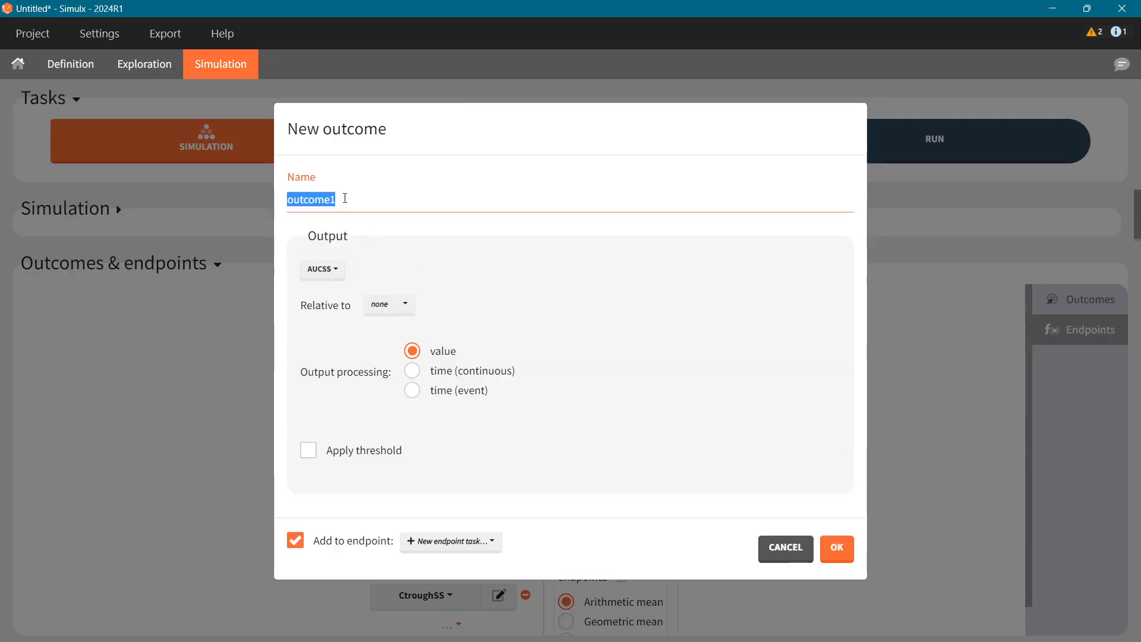
type("AUC_SS")
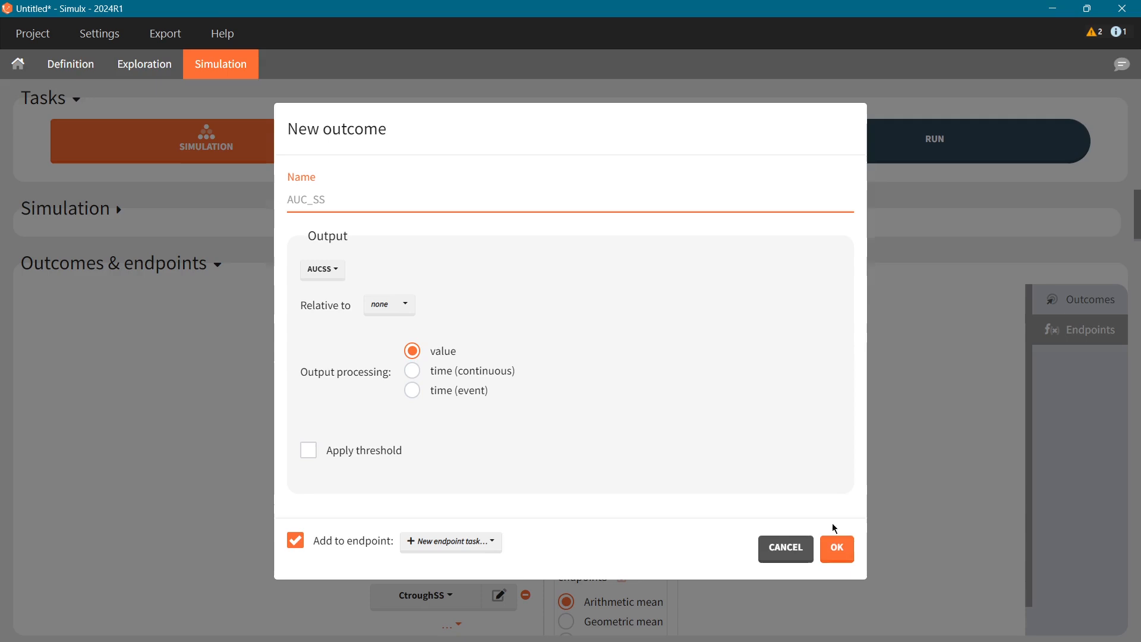
left_click(838, 548)
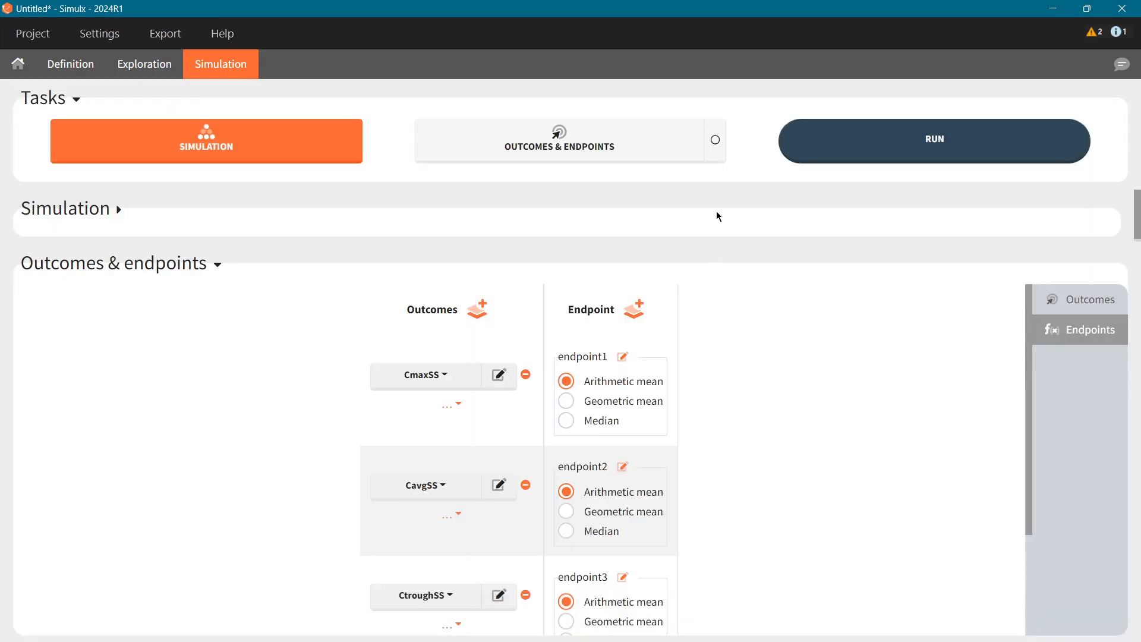
left_click(716, 142)
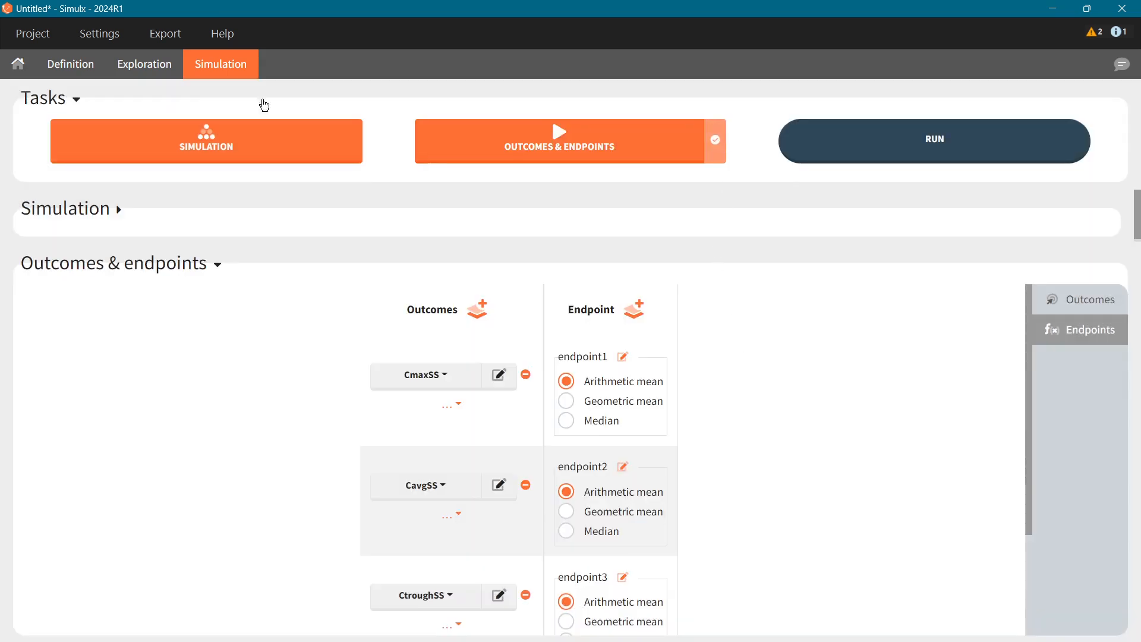
- Save the project as sim1 and run the simulation together with the outcomes and endpoints
left_click(33, 33)
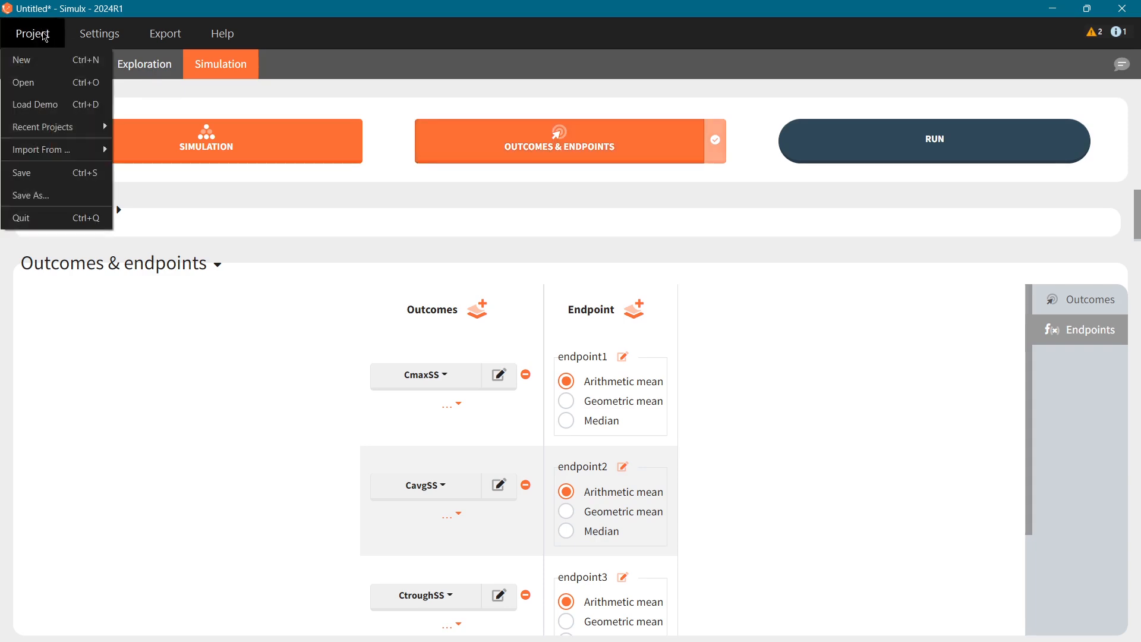
left_click(59, 195)
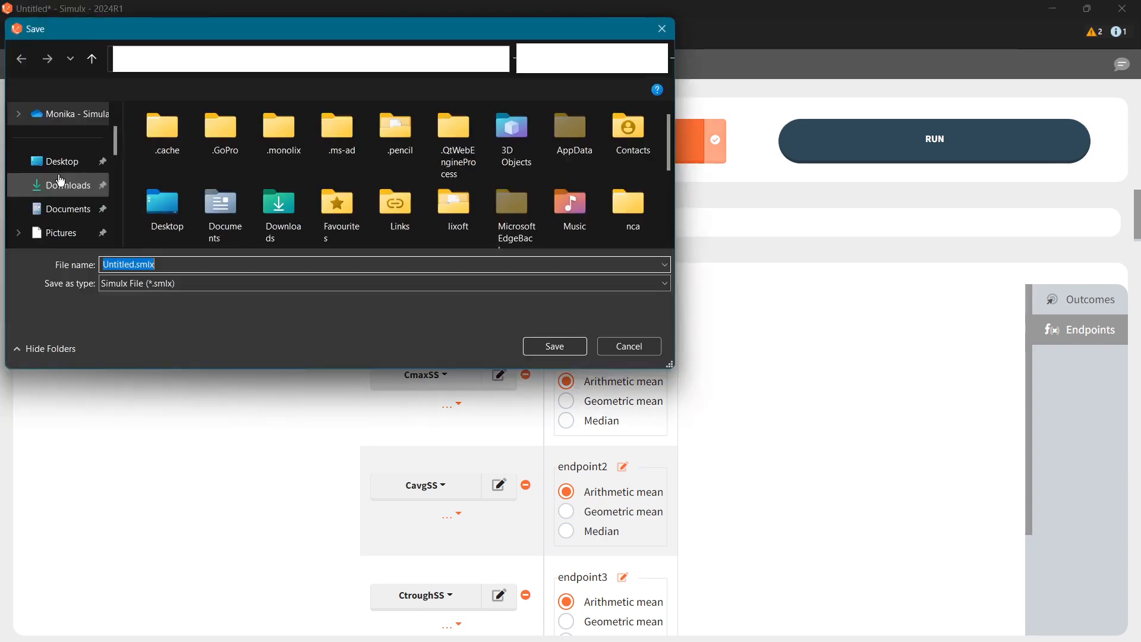
left_click(141, 265)
key("BackSpace")
key("BackSpace")
key("BackSpace")
key("BackSpace")
key("BackSpace")
key("BackSpace")
key("BackSpace")
key("BackSpace")
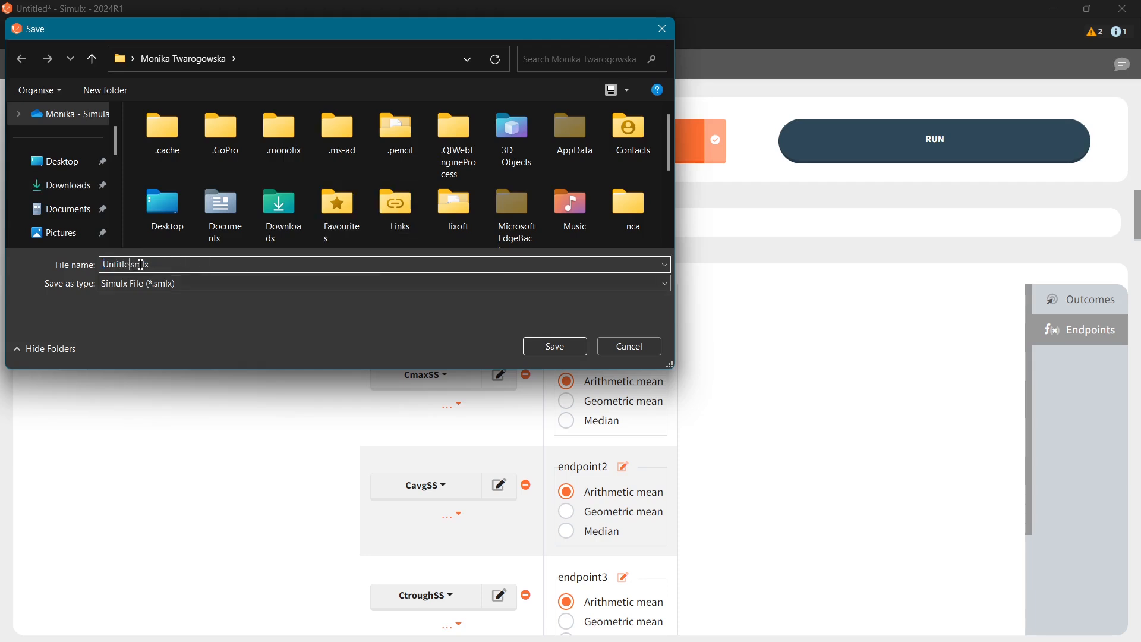
type("sim1")
left_click(556, 347)
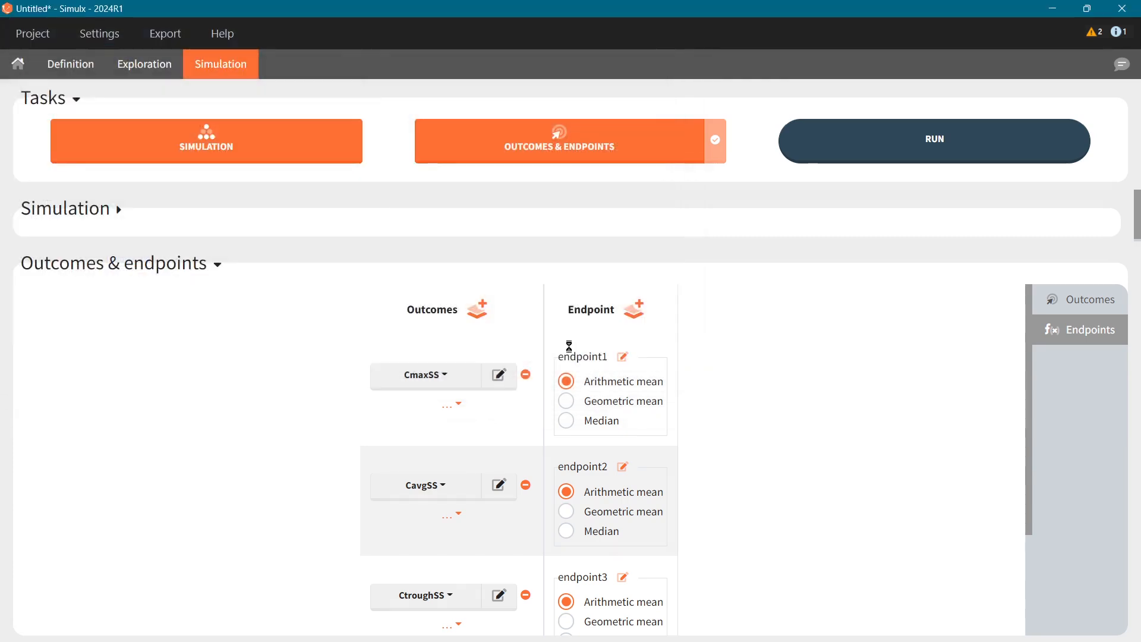
left_click(915, 139)
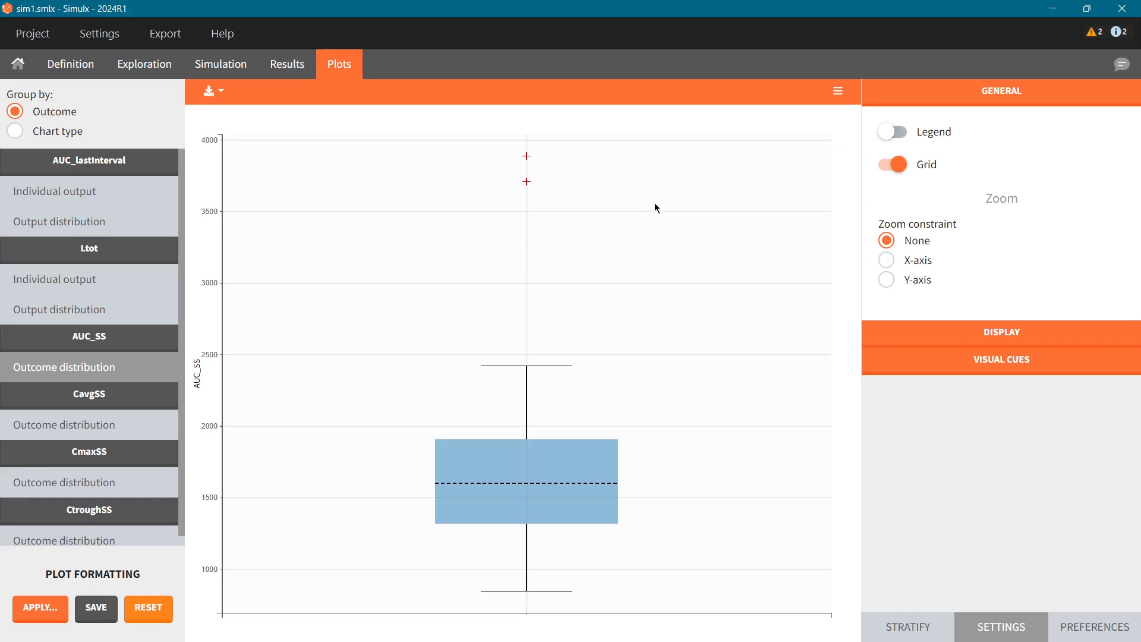
- Examine the CavgSS and CmaxSS outcome distributions and the endpoint and individual outcome tables
left_click(108, 429)
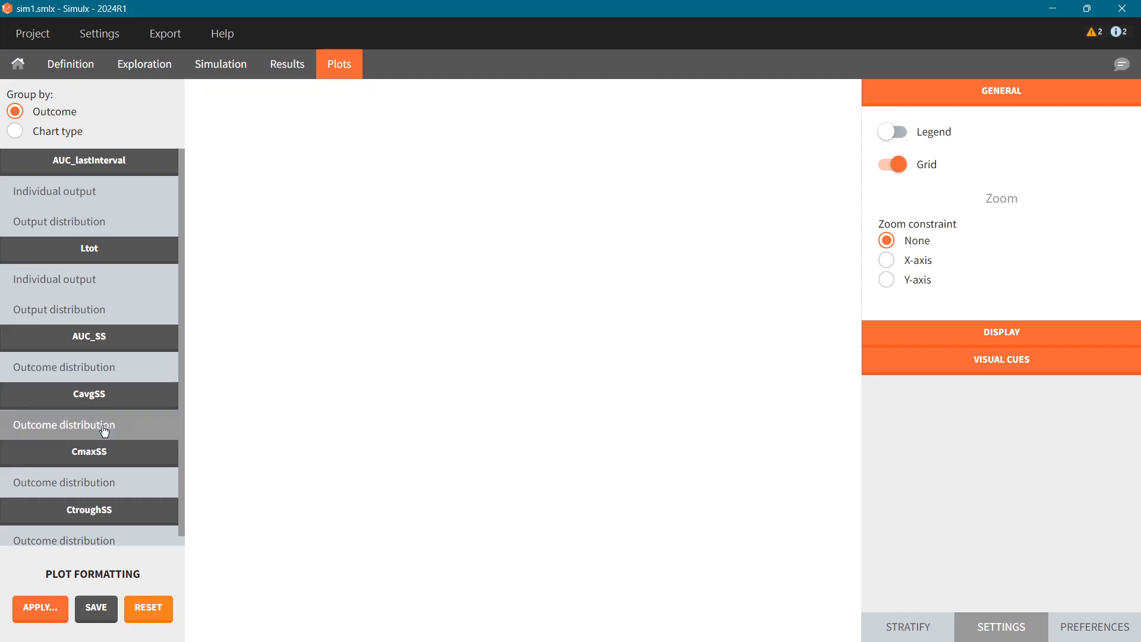
left_click(96, 487)
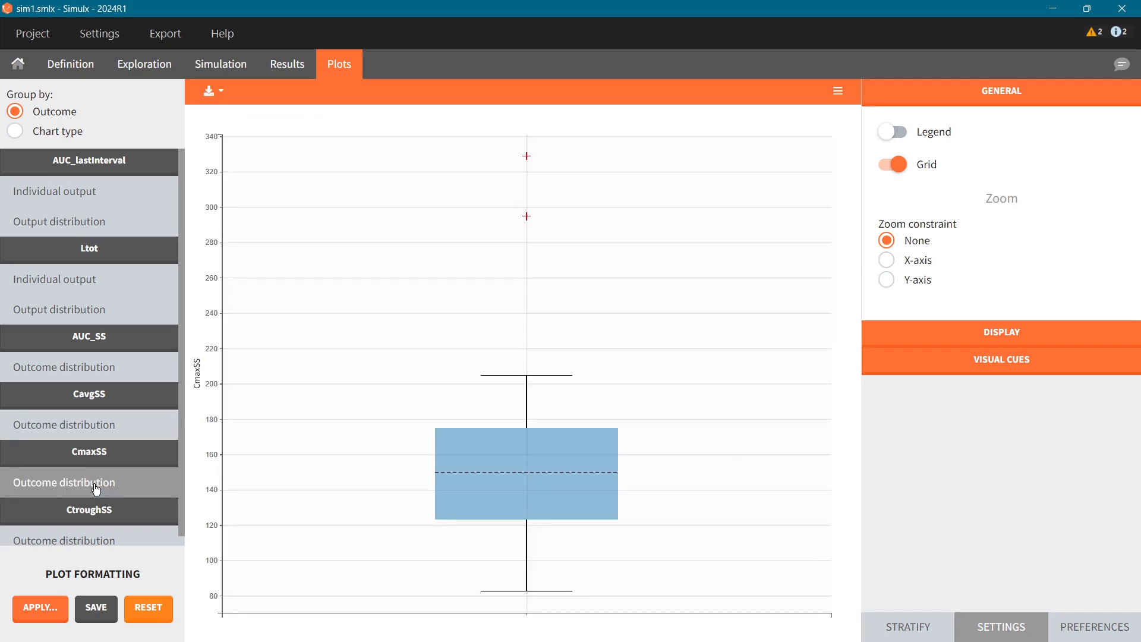
left_click(287, 65)
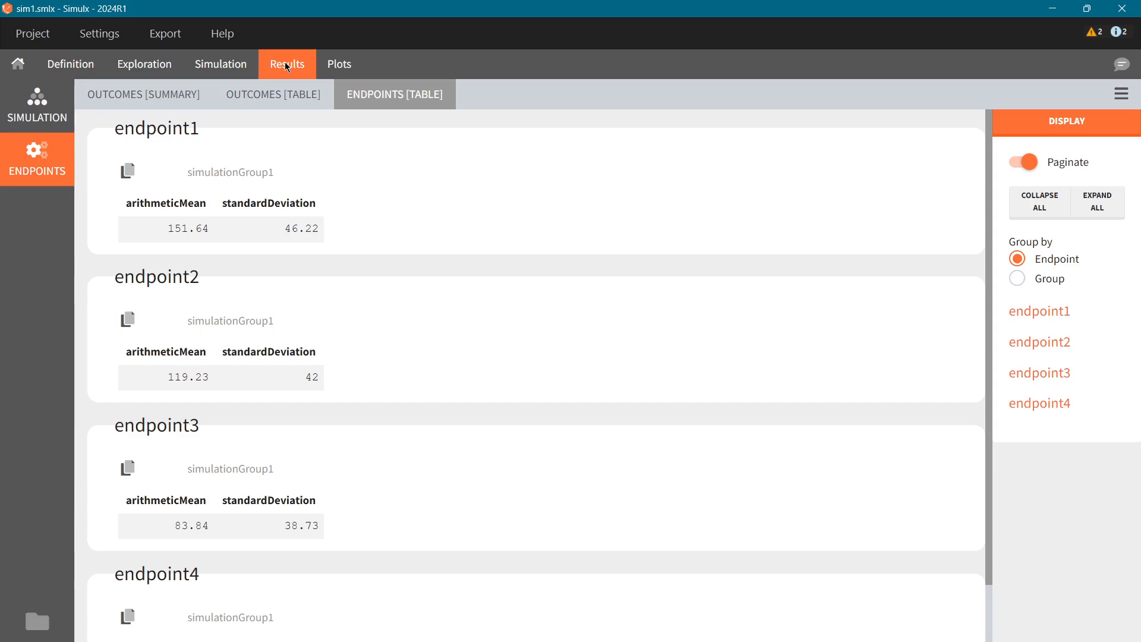
left_click(235, 100)
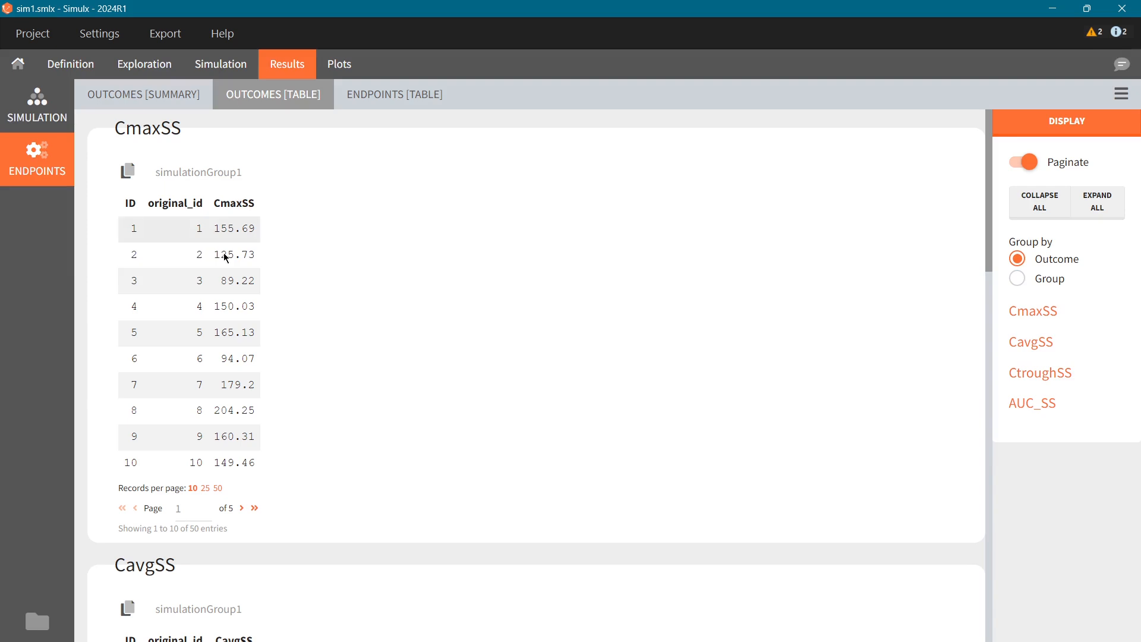
- Open the project's results folder and view outcome_AUC_SS.txt in its Endpoints subfolder
left_click(46, 627)
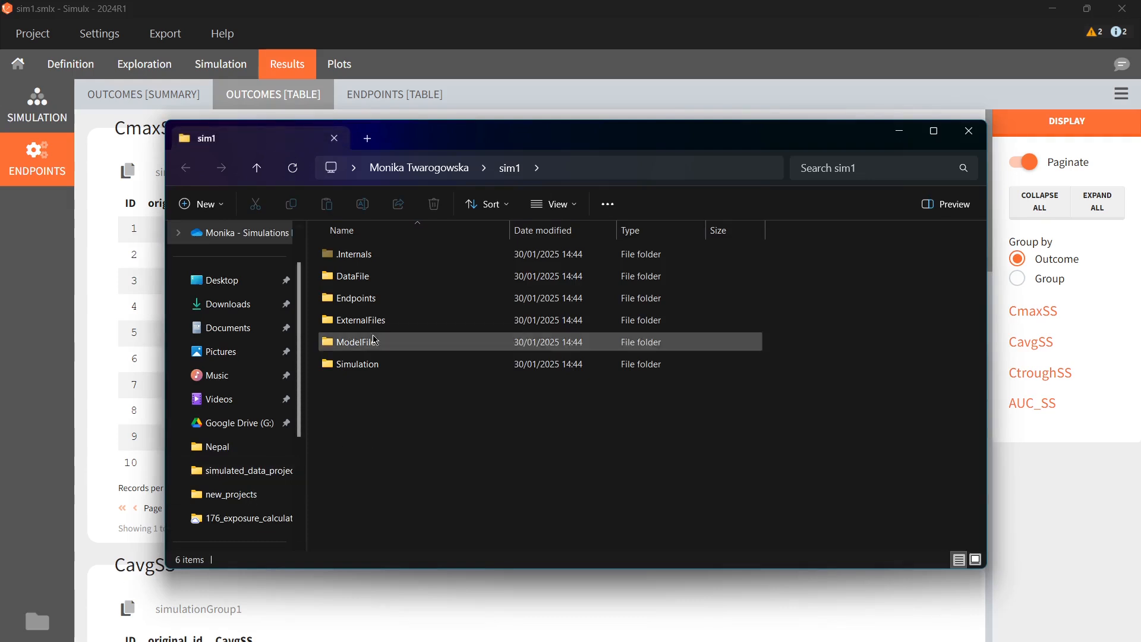
double_click(370, 306)
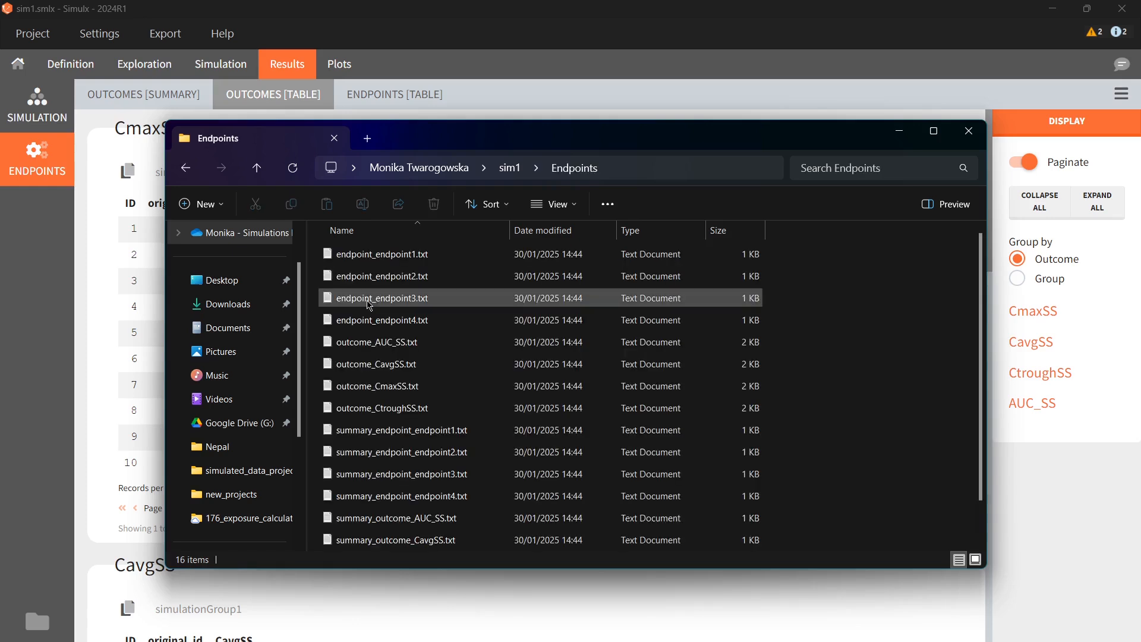
double_click(350, 344)
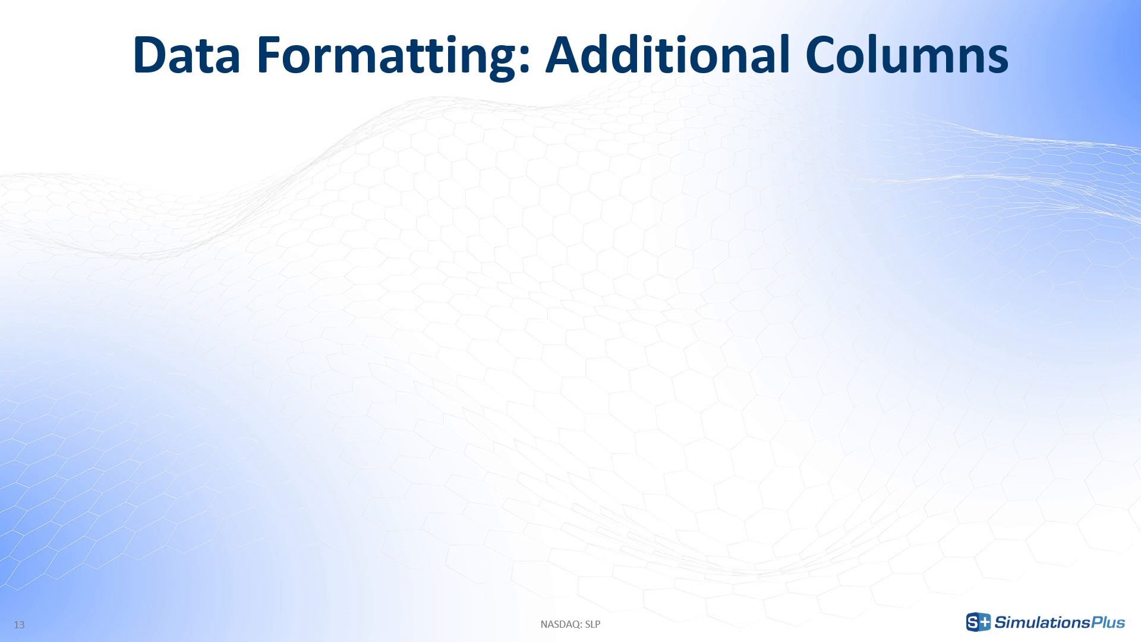
key("Right")
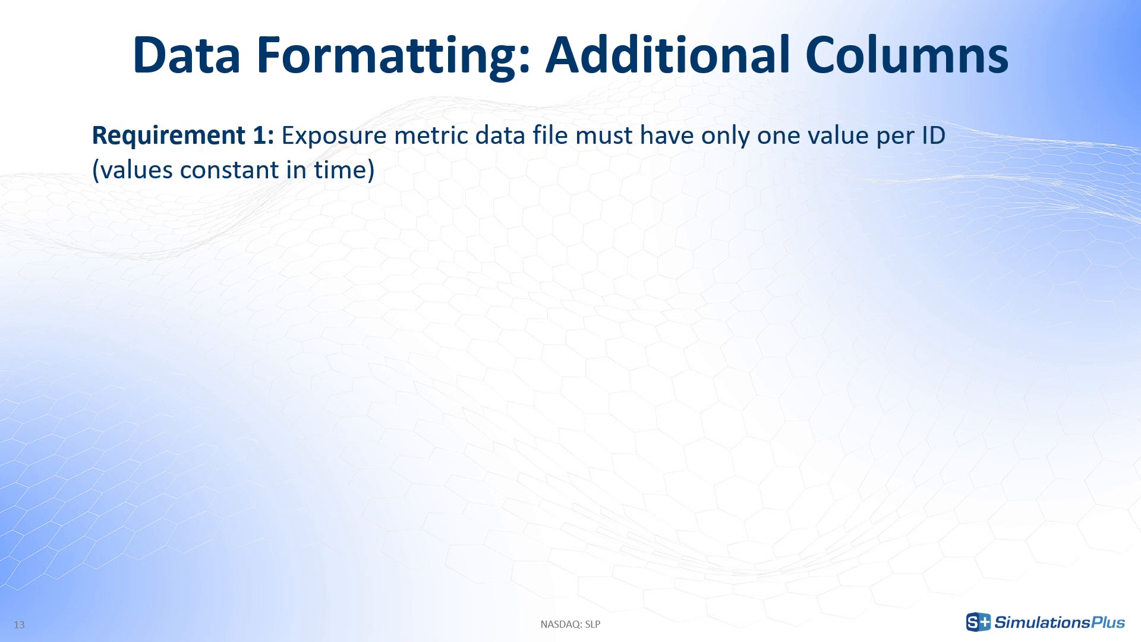
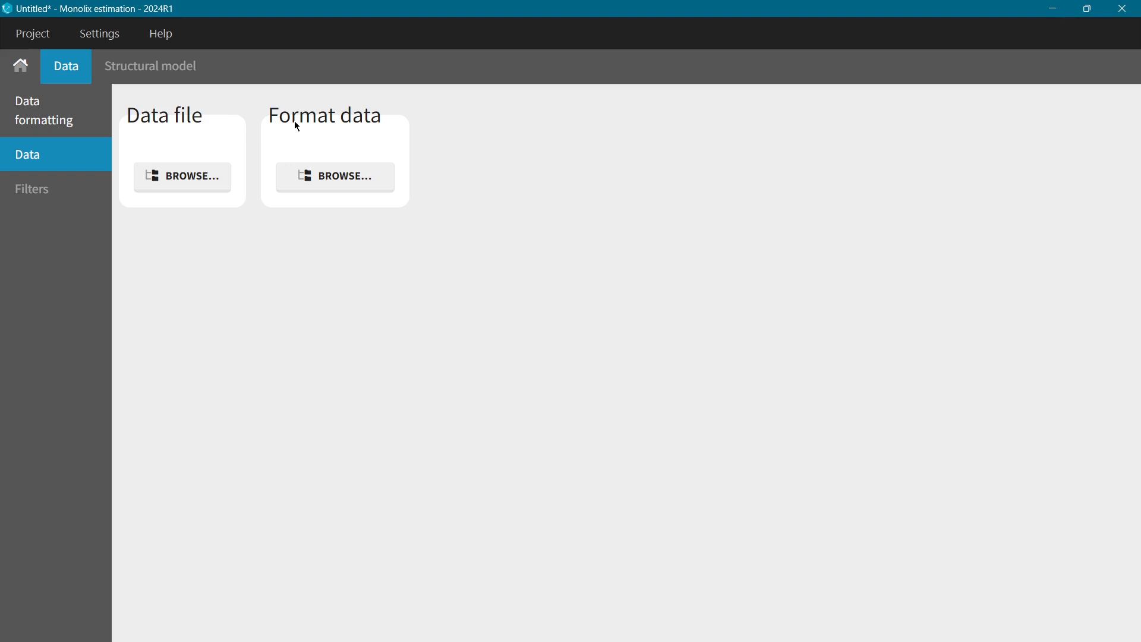
- In Monolix, load PCSK9_ResponseOnePoint_simulatedData_FOW.csv as the data file to format
left_click(334, 176)
left_click(305, 288)
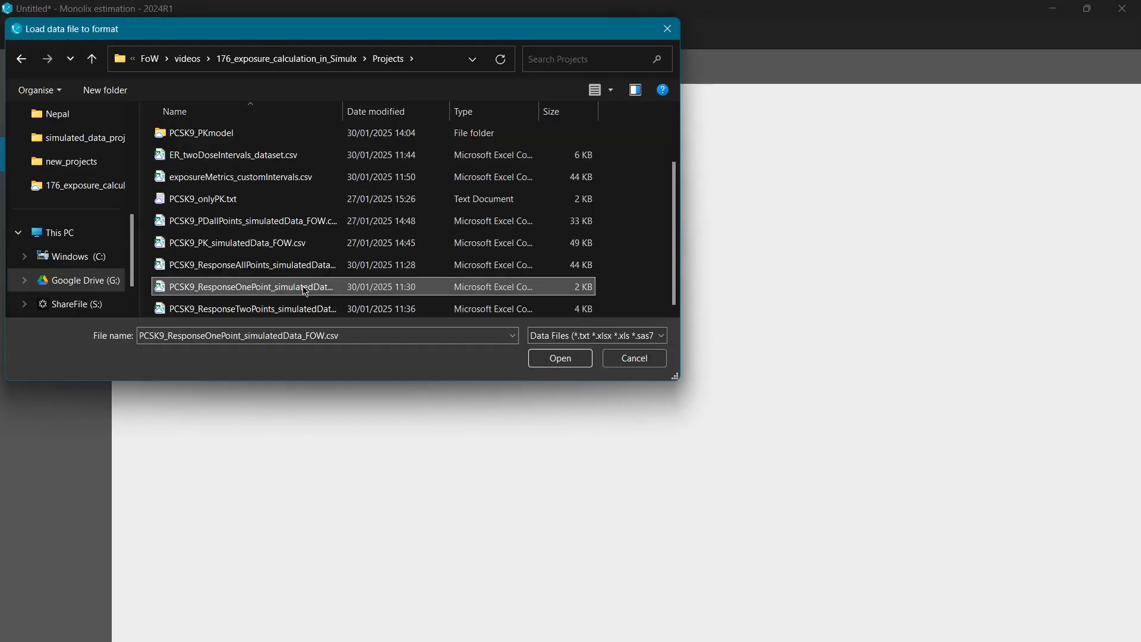
left_click(560, 359)
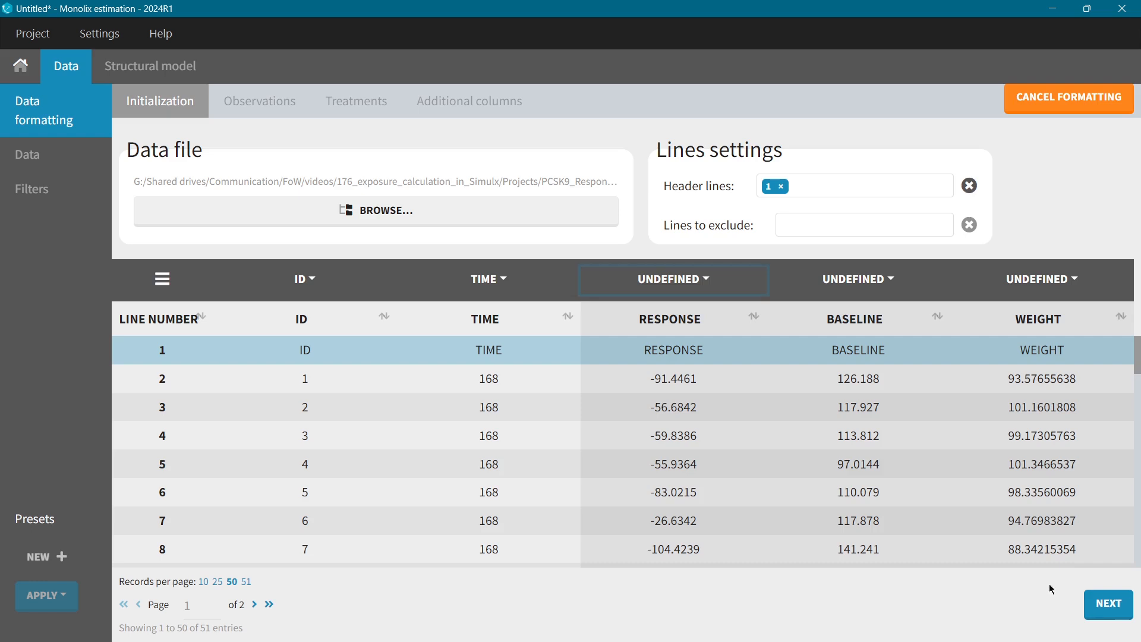
- Accept the data initialization and add an observation type based on RESPONSE
left_click(1097, 609)
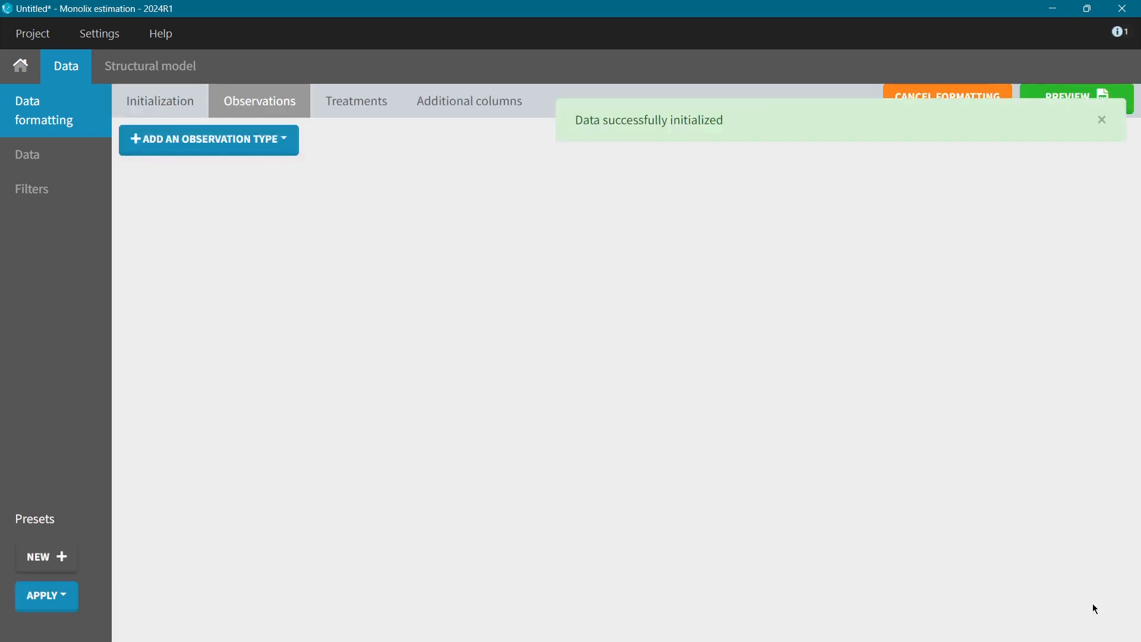
left_click(215, 140)
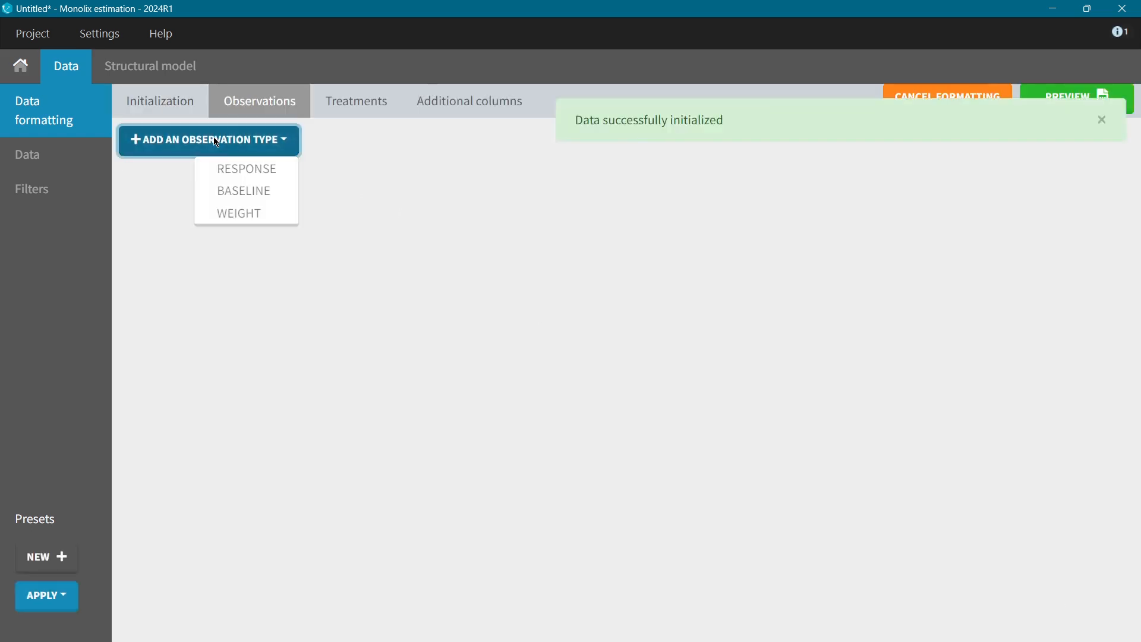
left_click(236, 172)
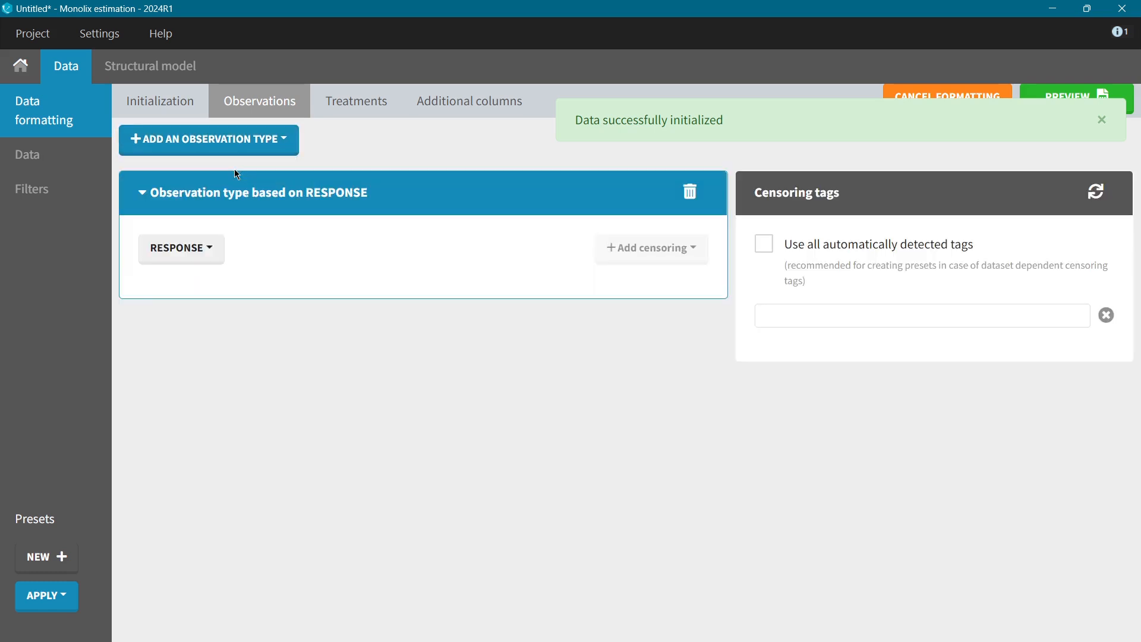
- Add outcome_CmaxSS.txt from the exposures_lastDoseInterval Endpoints folder as an external file of additional columns
left_click(473, 104)
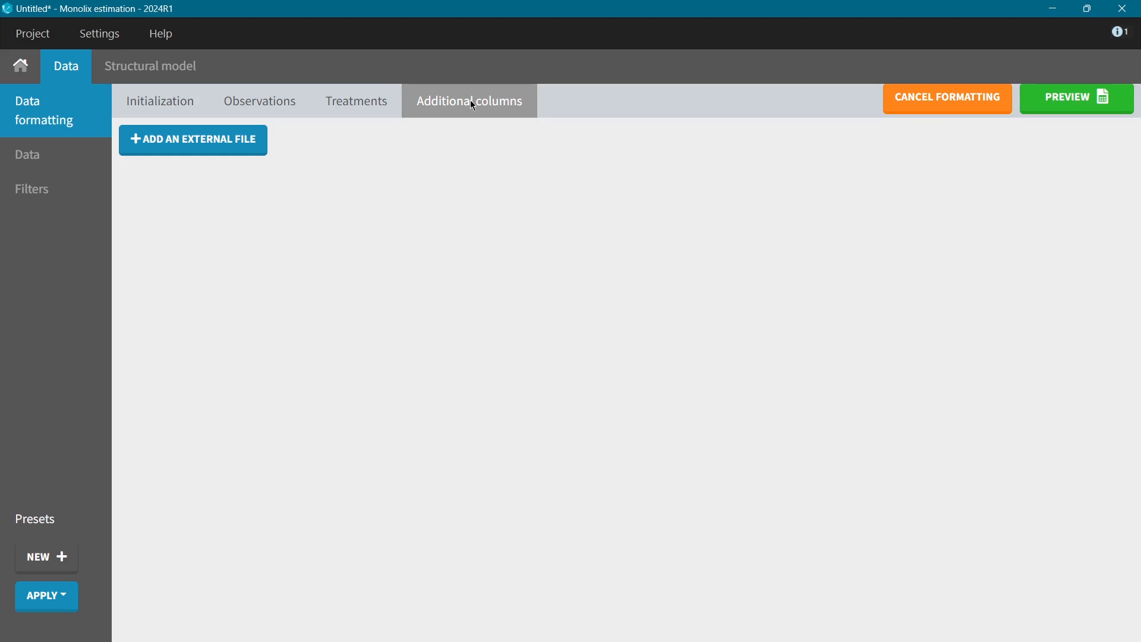
left_click(199, 145)
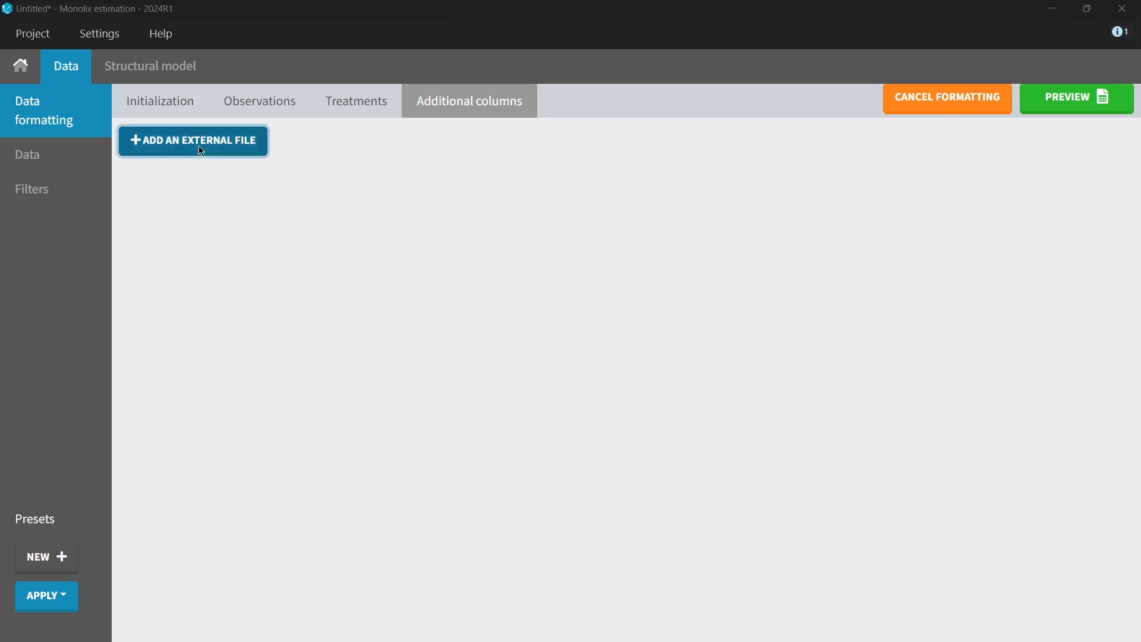
double_click(297, 158)
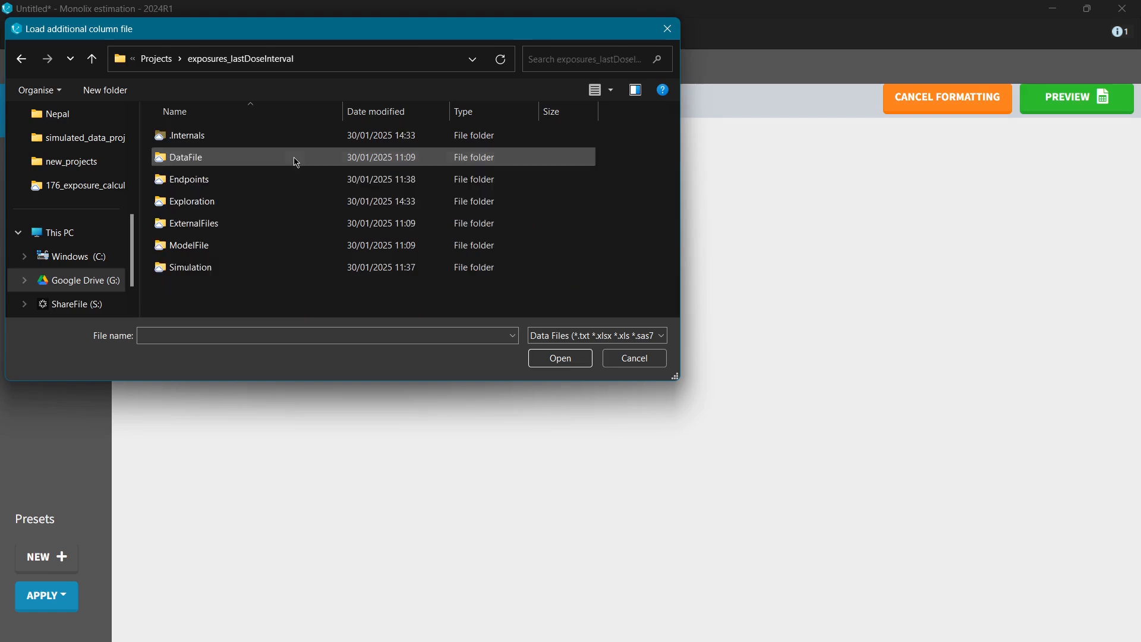
double_click(261, 184)
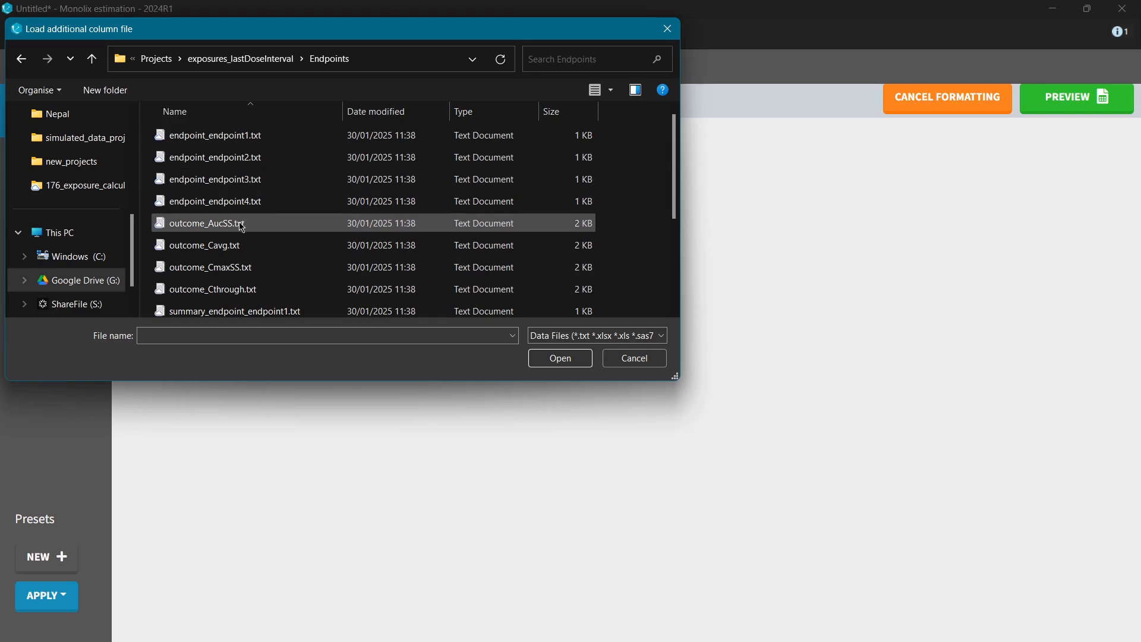
left_click(278, 268)
left_click(581, 367)
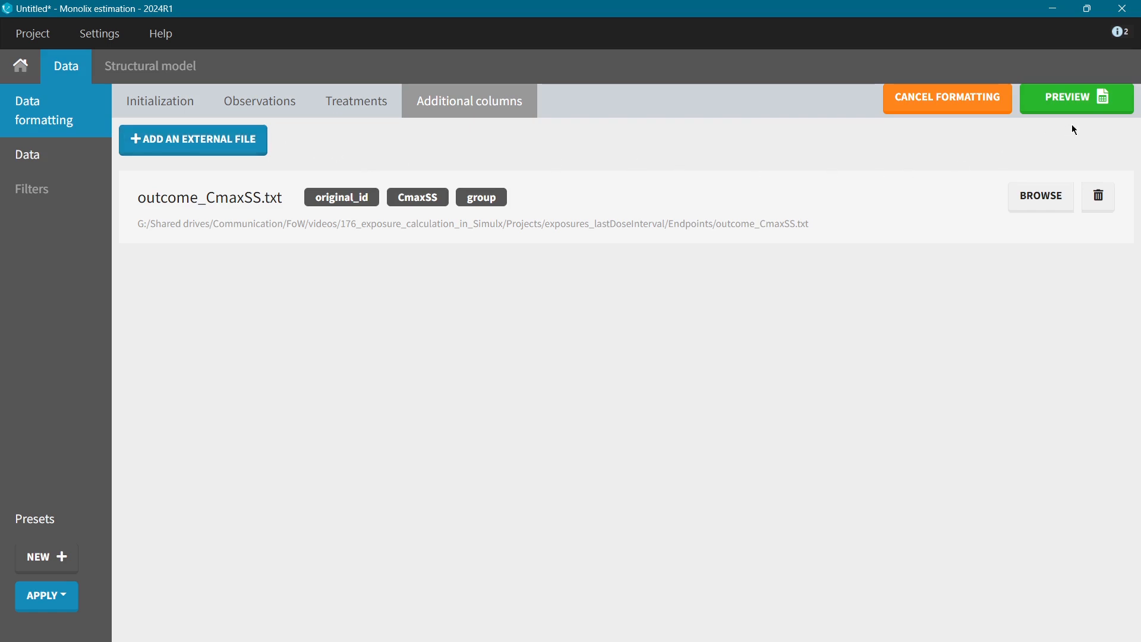
- Preview the formatted dataset and set the original_id column to be ignored
left_click(1083, 98)
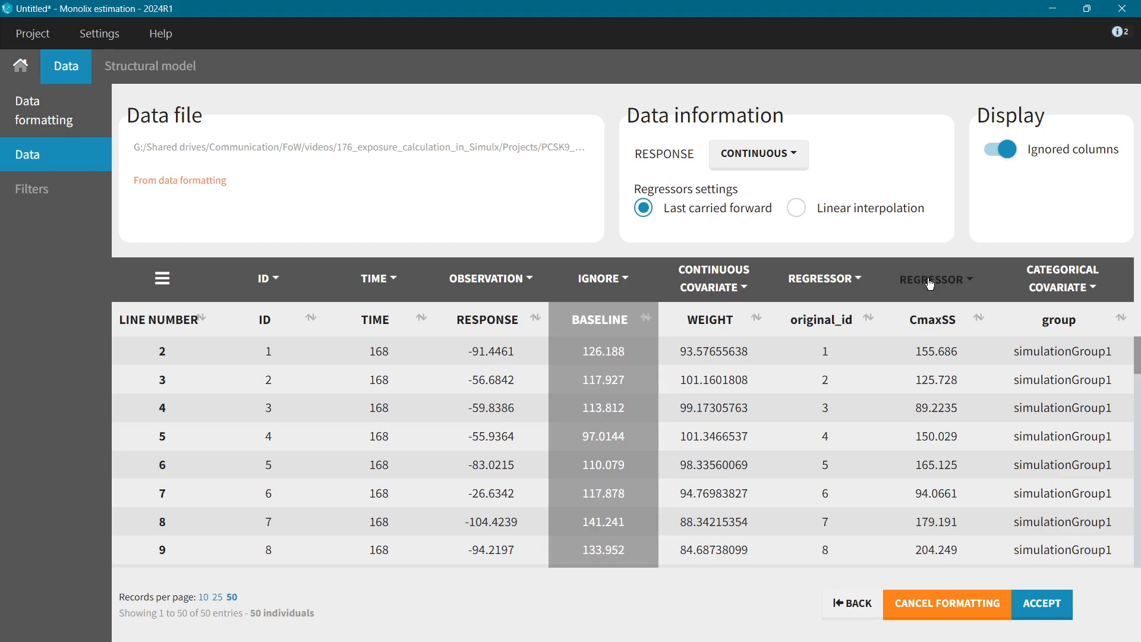
left_click(825, 286)
left_click(820, 303)
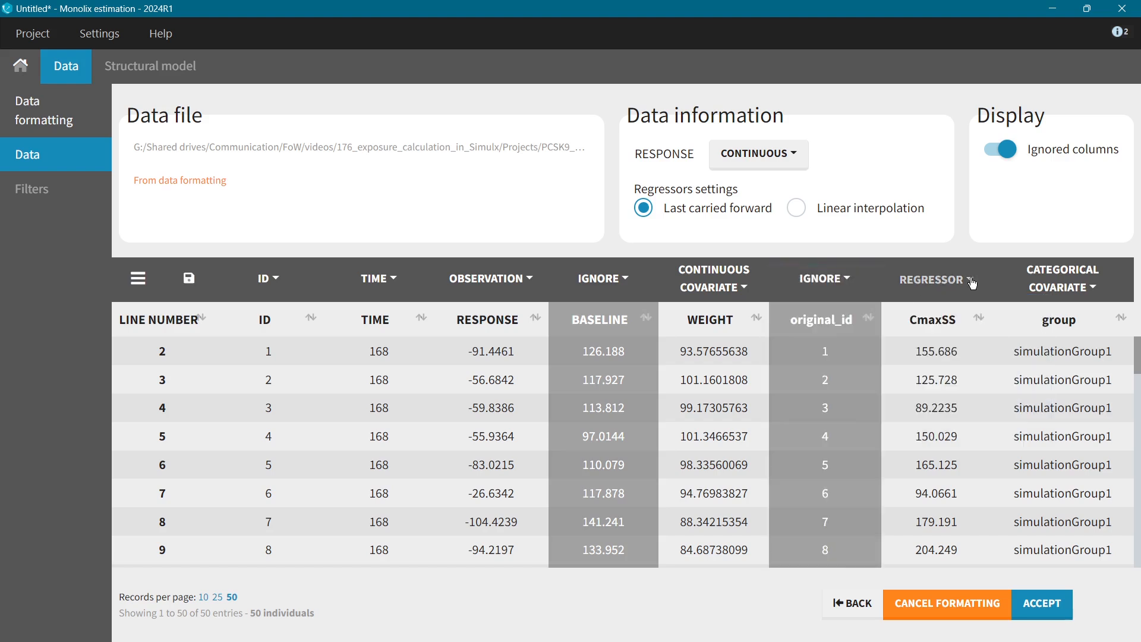
- Set the group column to be ignored and tag the BASELINE column as a continuous covariate
left_click(1042, 277)
left_click(954, 320)
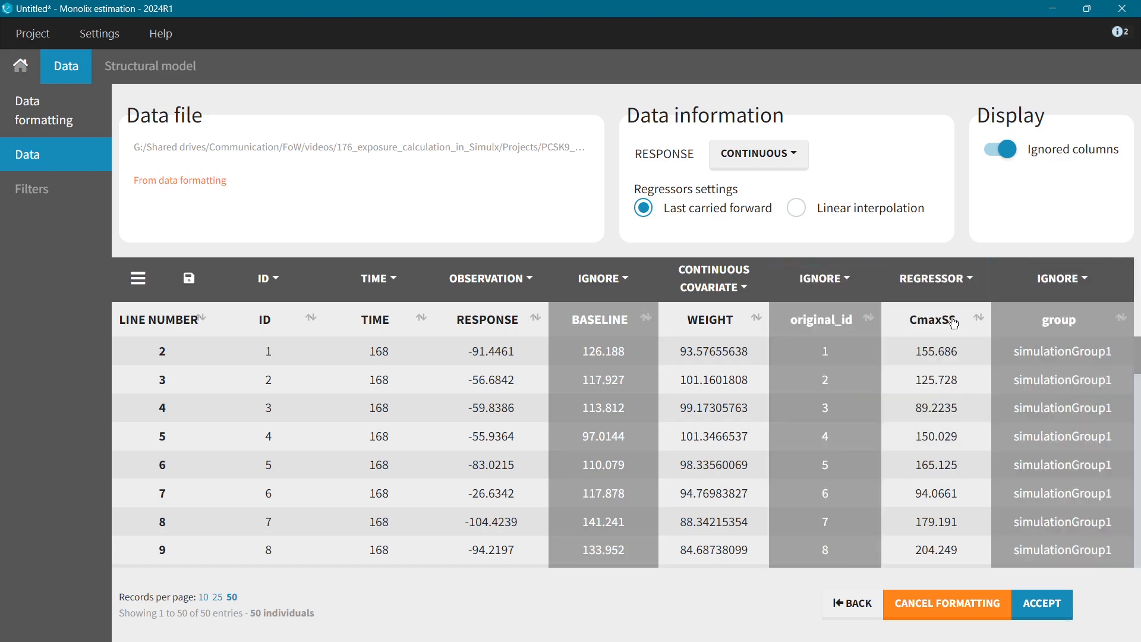
left_click(605, 282)
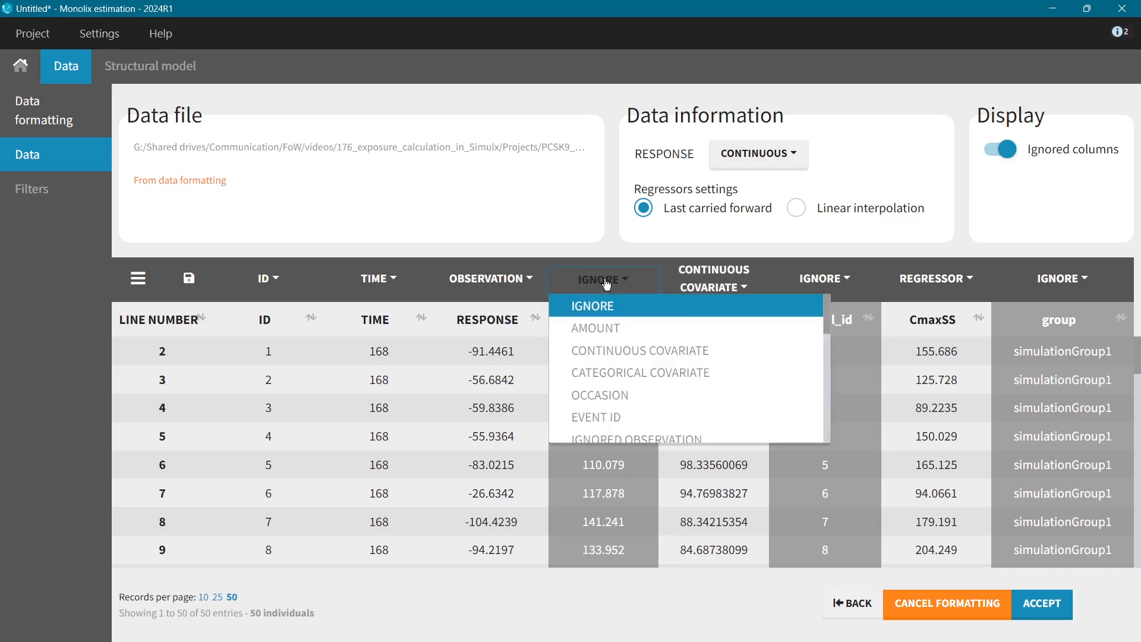
left_click(633, 354)
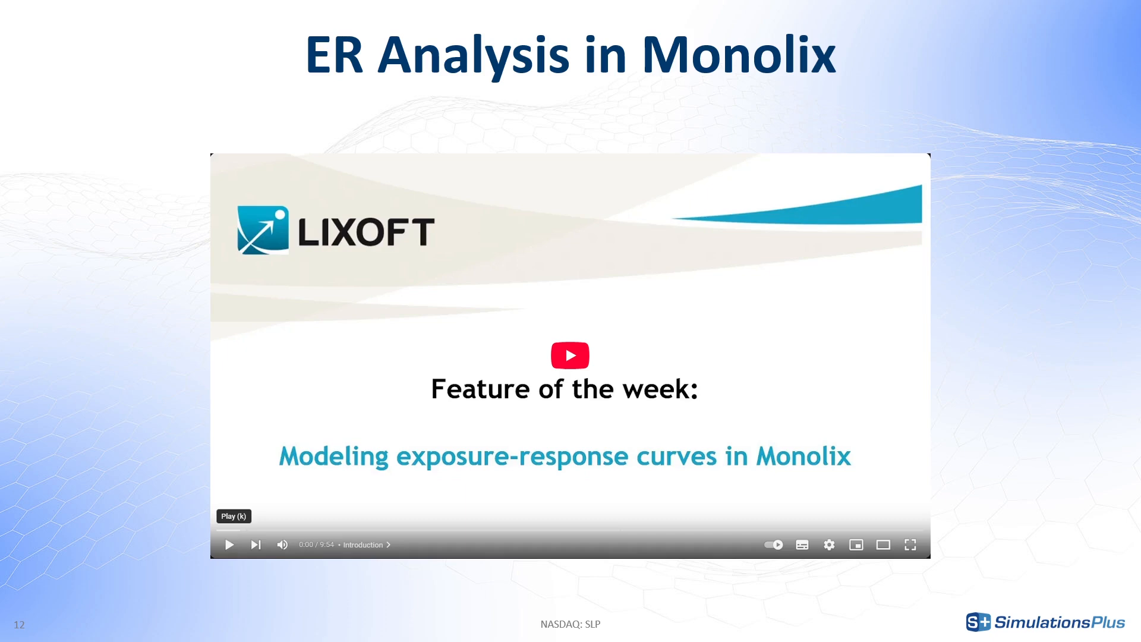
key("Right")
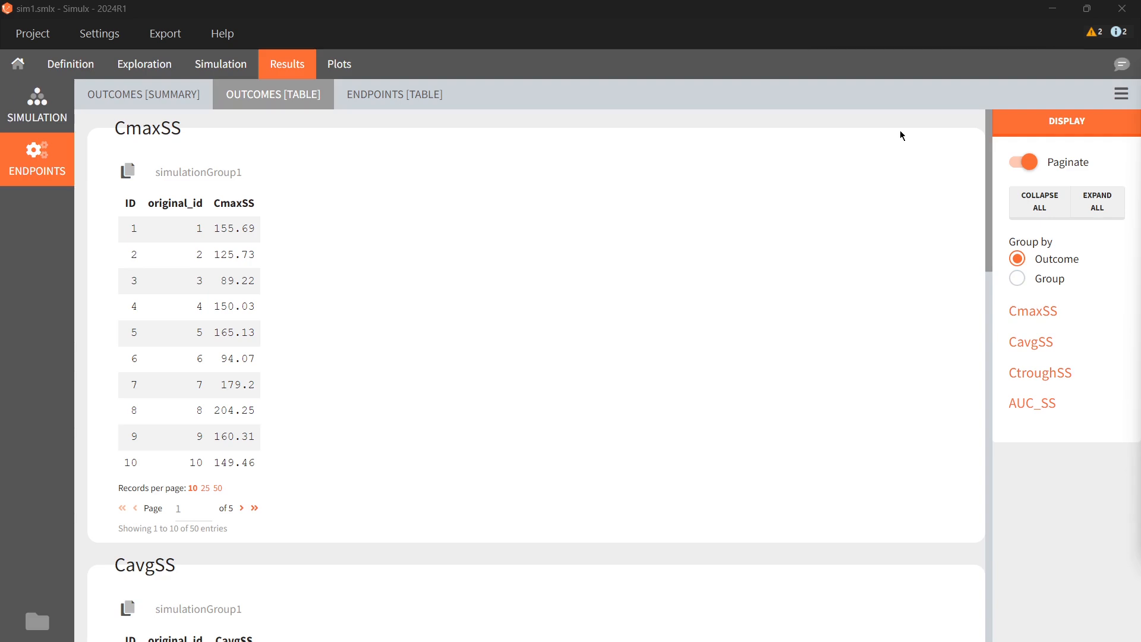
- In Simulx, create a new regular output named Conc_14 with Ltot as its output variable
left_click(64, 73)
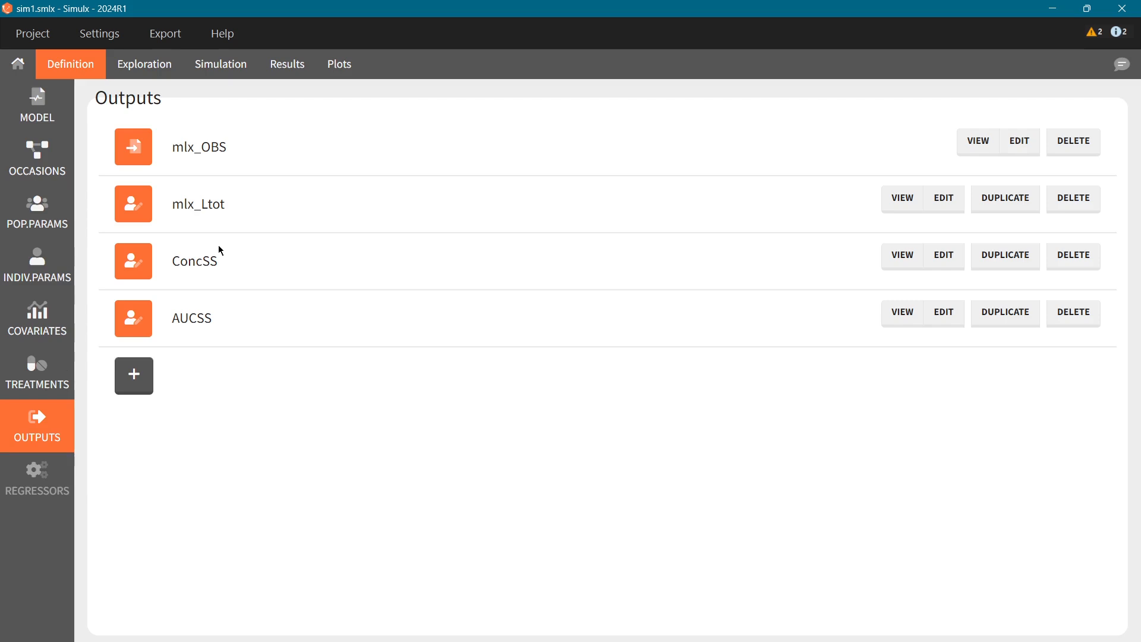
left_click(135, 378)
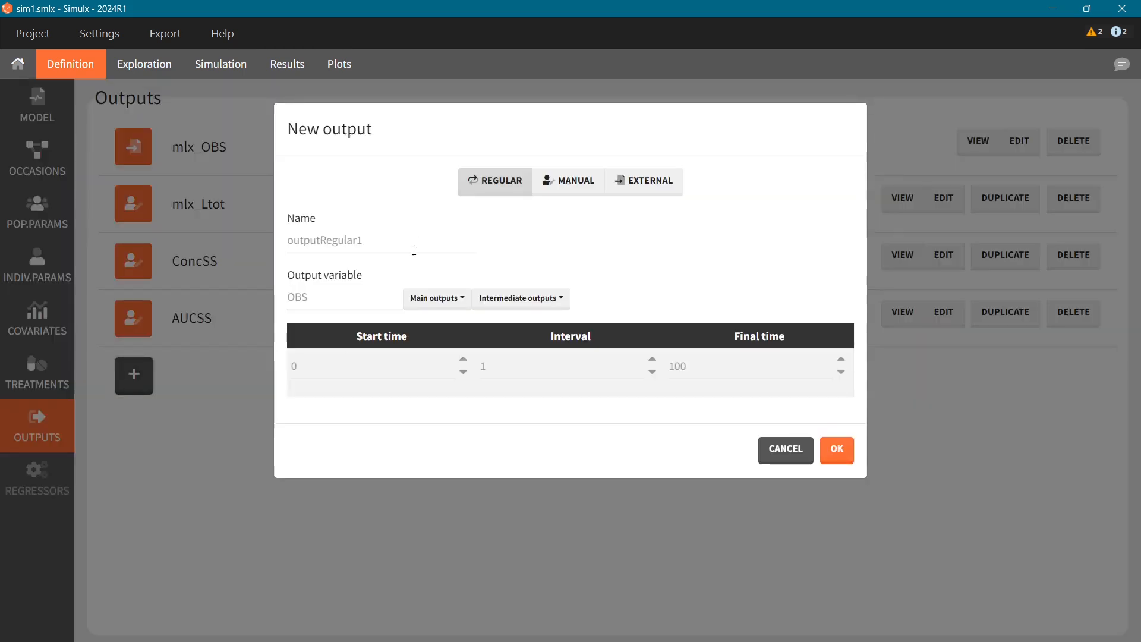
left_click(413, 244)
type("C")
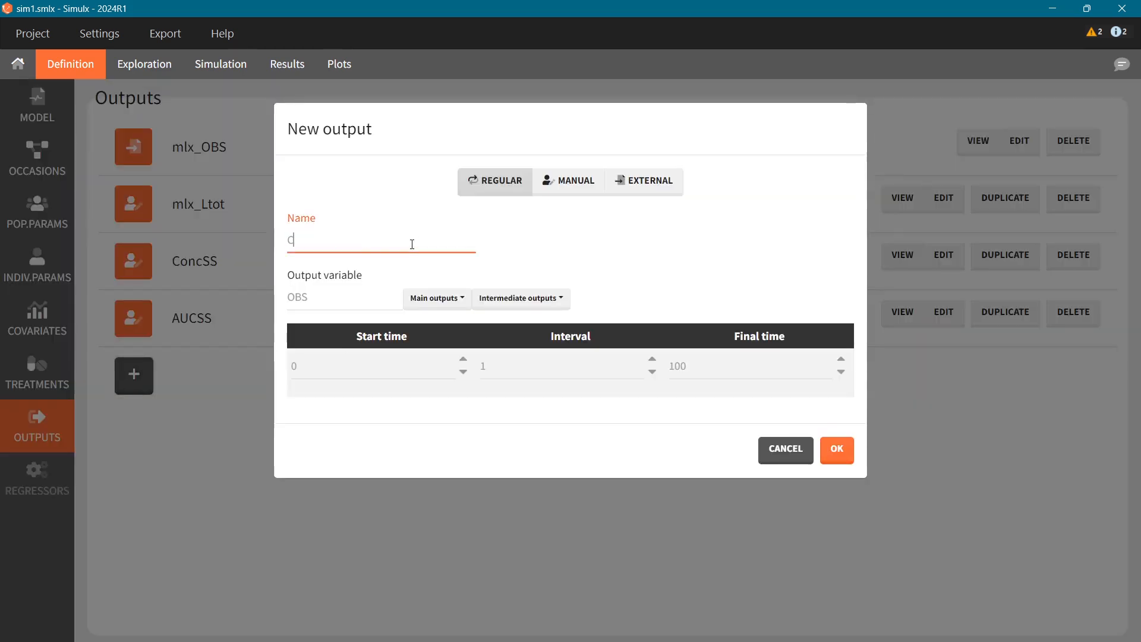
type("onc_14")
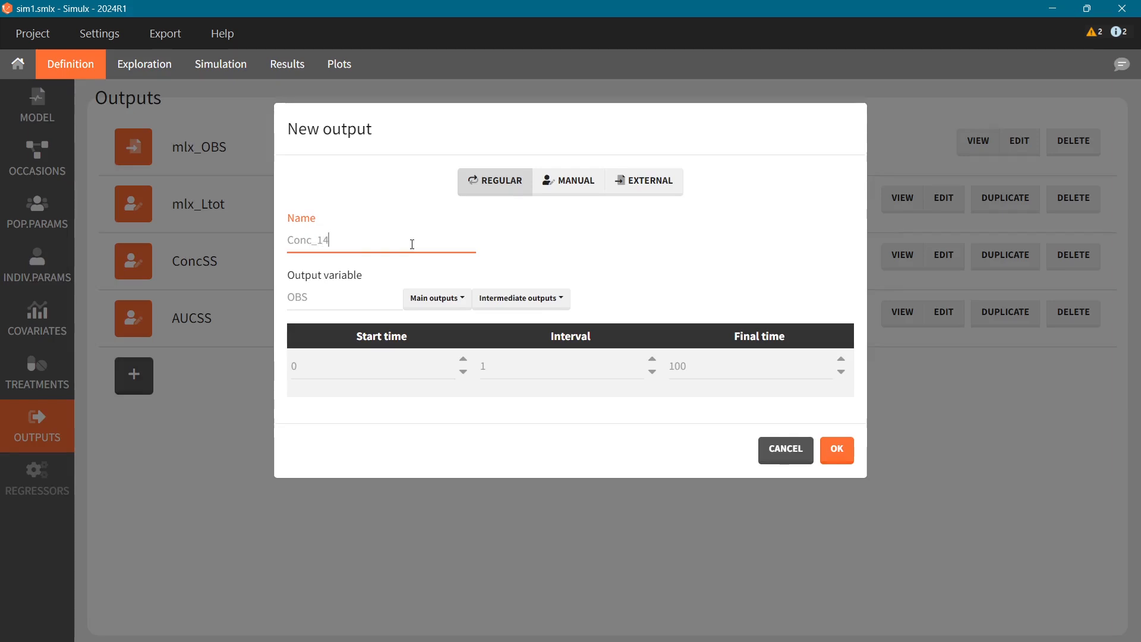
left_click(458, 298)
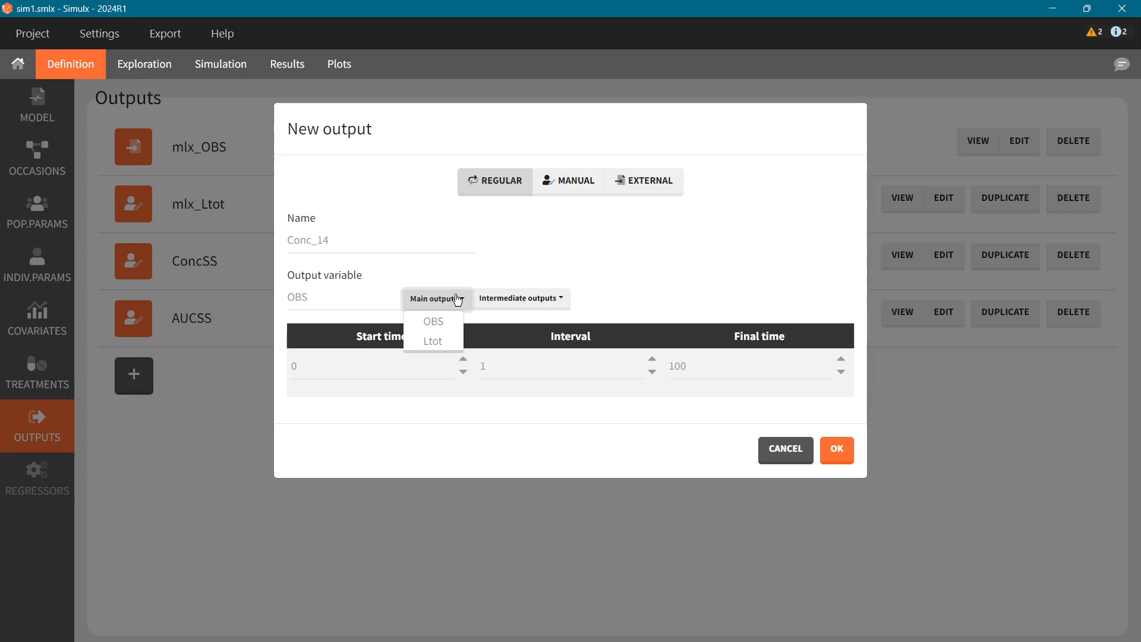
left_click(444, 344)
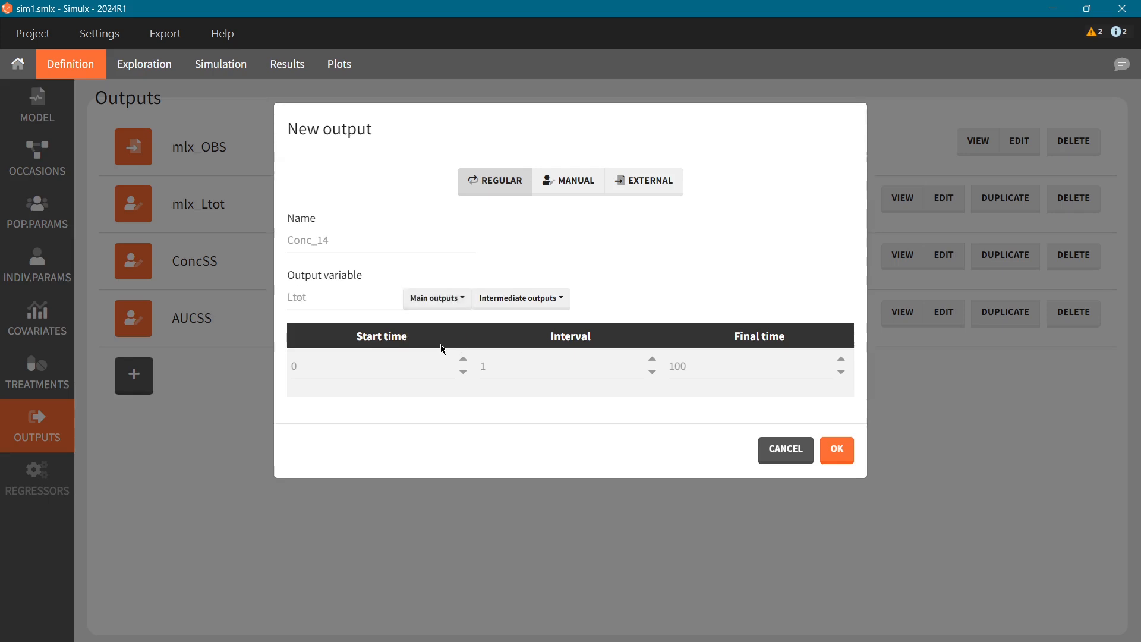
- Set the Conc_14 output's final time to 14 and interval to 0.01, and save it
double_click(724, 370)
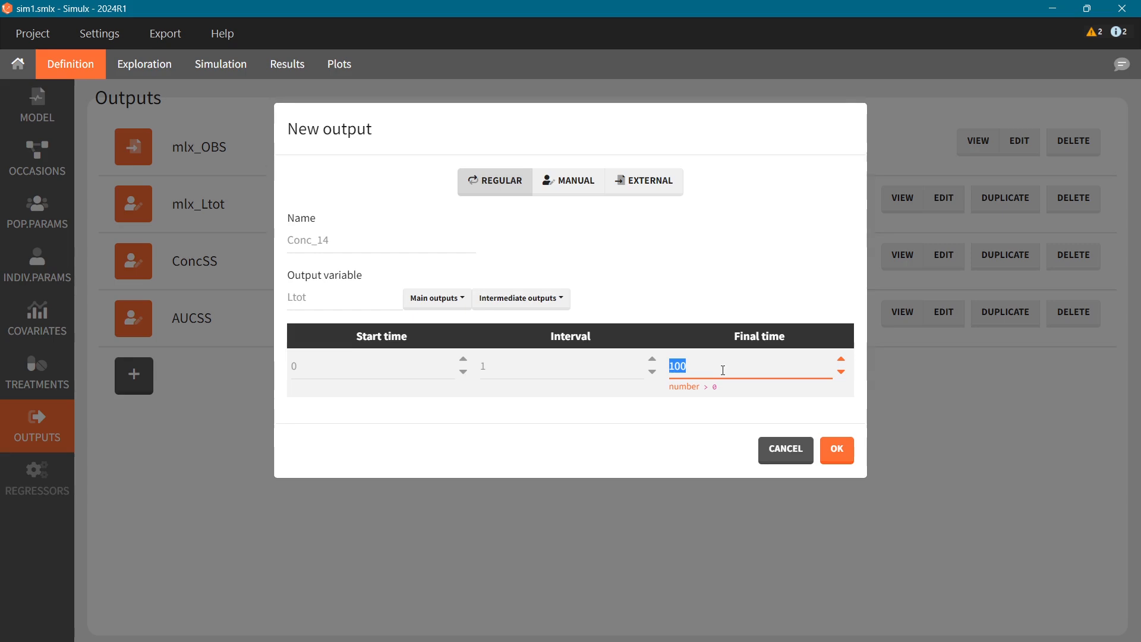
type("14")
double_click(602, 371)
type("0.01")
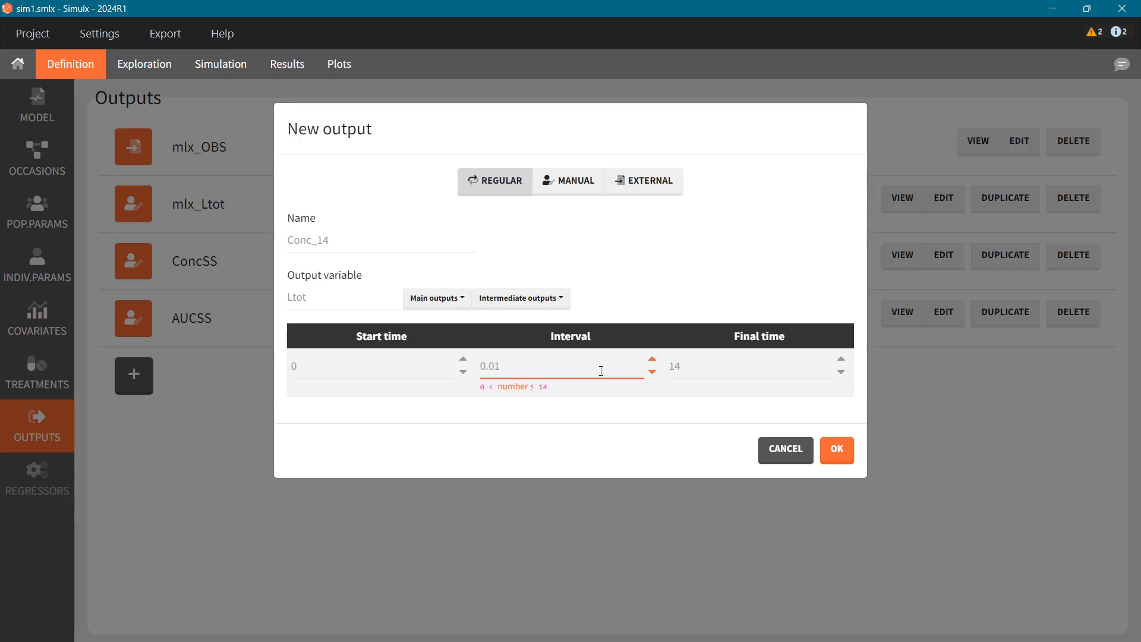
left_click(838, 451)
- Add Conc_14 to the outputs used in the simulation scenario
left_click(220, 66)
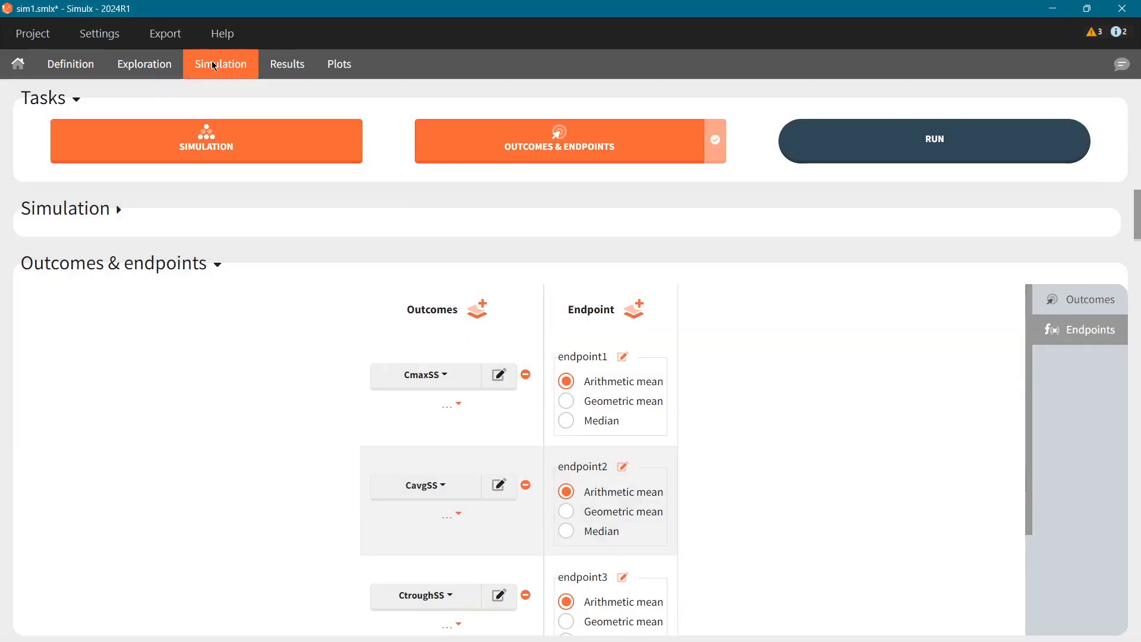
left_click(70, 209)
scroll(499, 360, "down", 5)
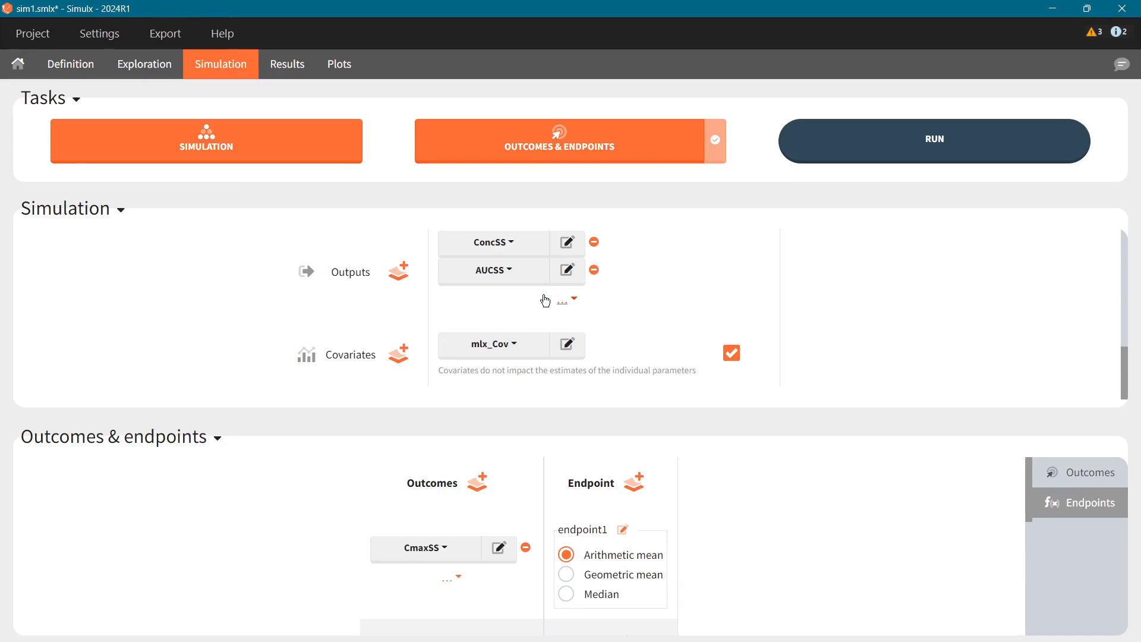
left_click(566, 301)
left_click(565, 384)
- Create an outcome named Cmax_14 from the Conc_14 output, processed as max per id
left_click(479, 485)
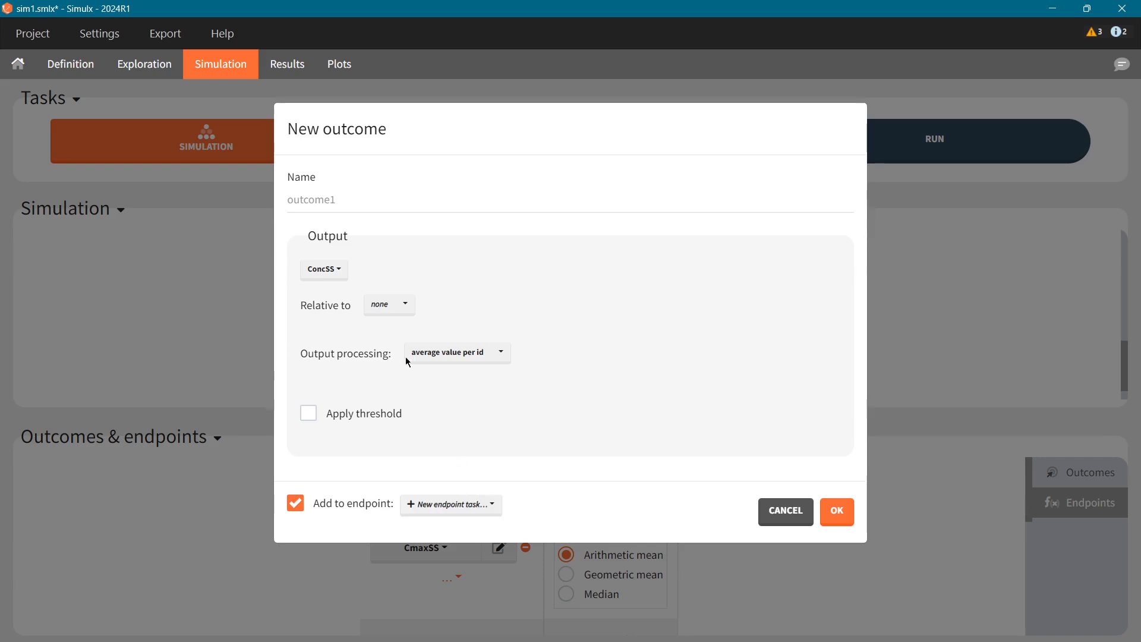
double_click(353, 203)
type("max_14")
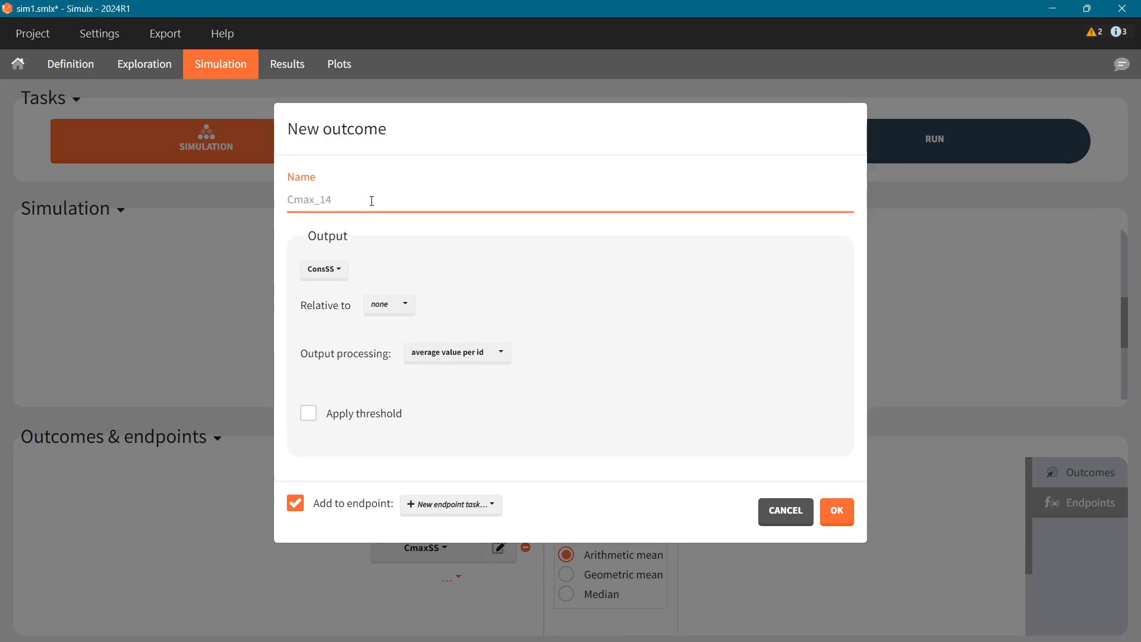
left_click(330, 268)
left_click(343, 314)
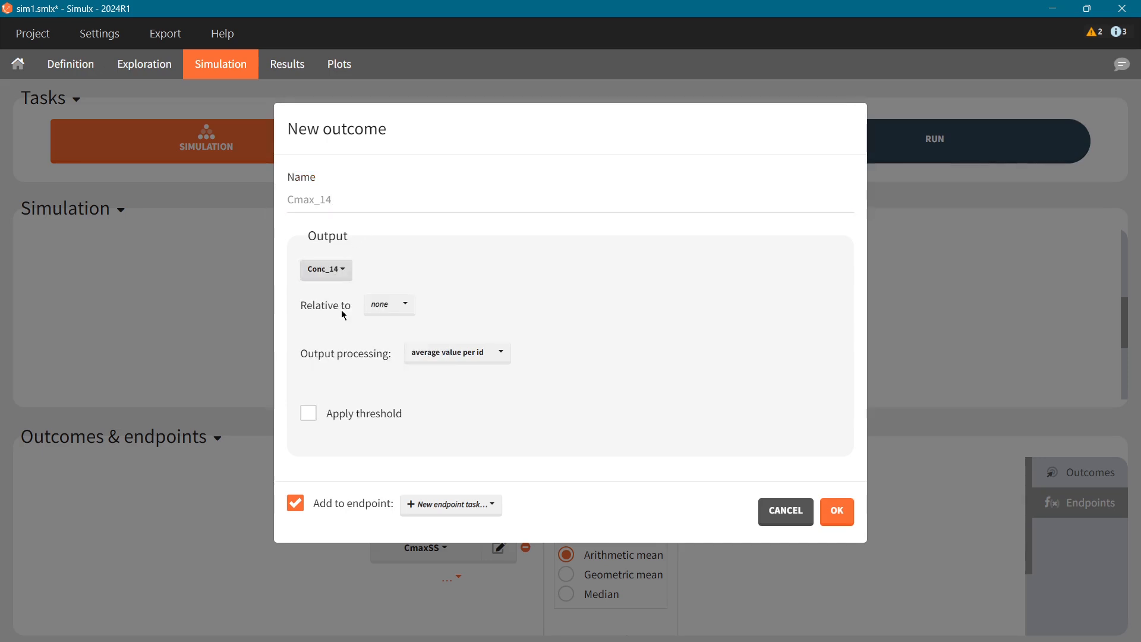
left_click(424, 356)
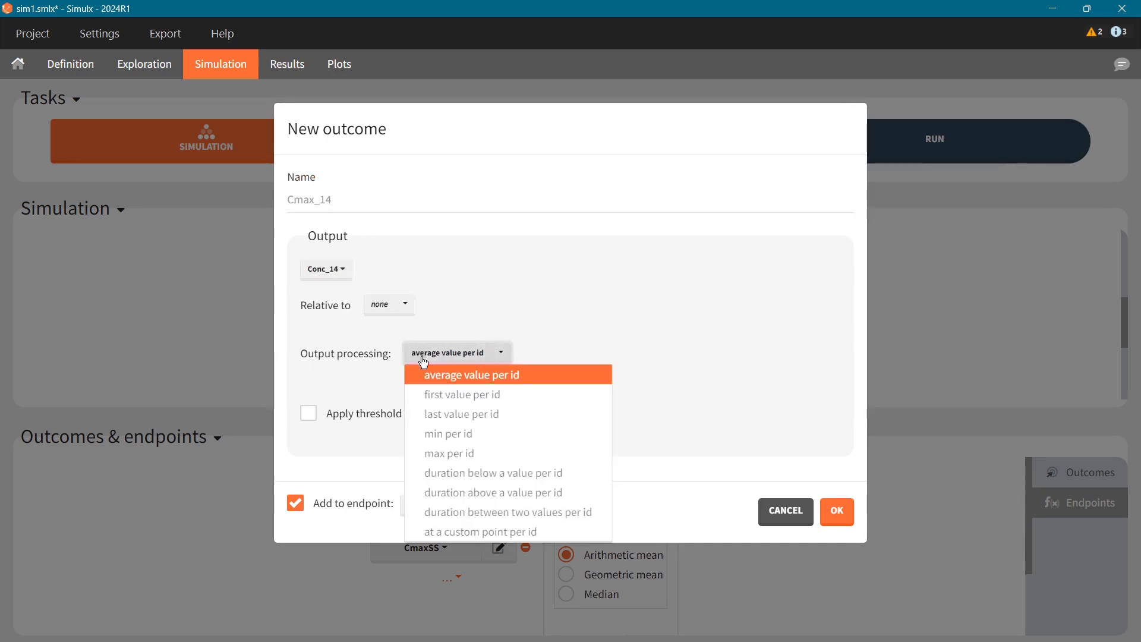
left_click(456, 455)
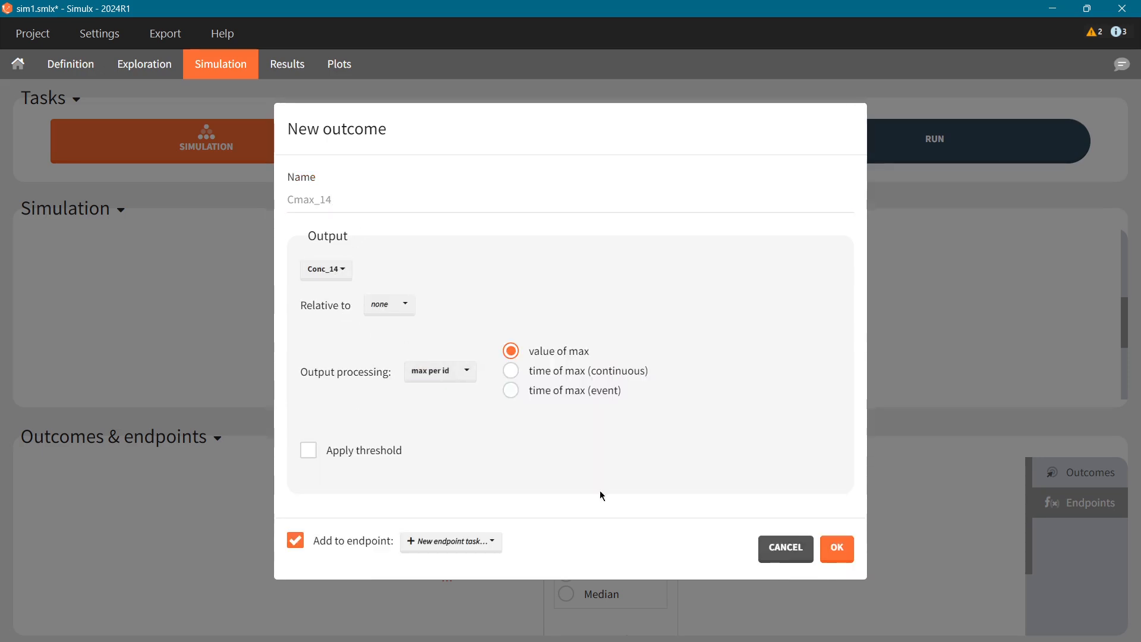
left_click(837, 549)
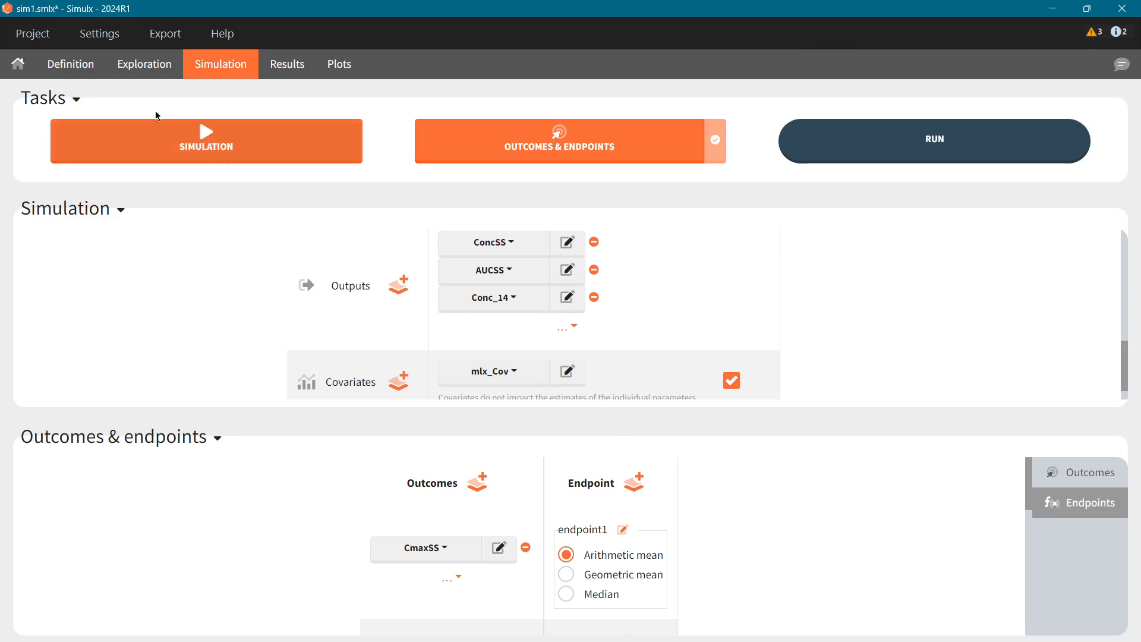
- Examine the equations defining the cumulative AUC in the additional lines of the model
left_click(71, 63)
left_click(48, 117)
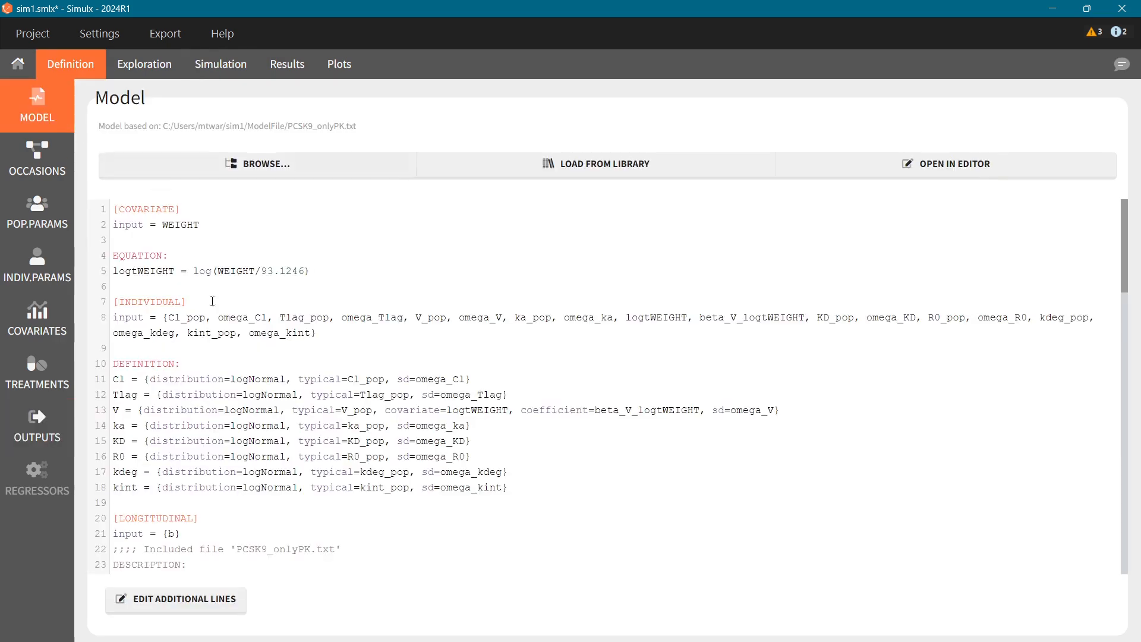
scroll(174, 513, "down", 20)
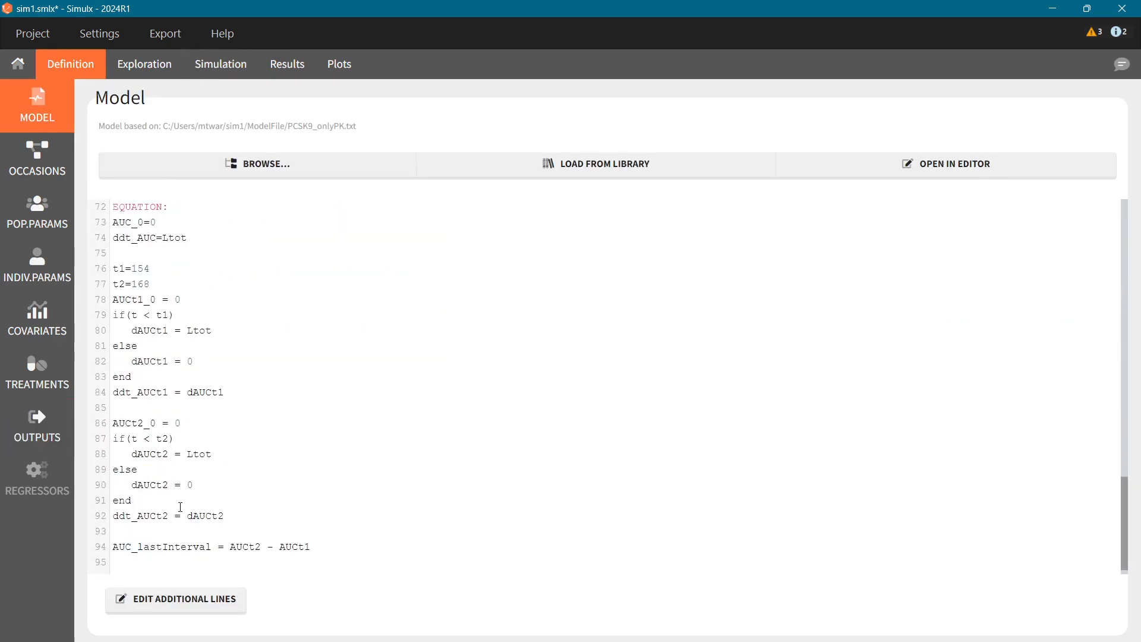
scroll(180, 507, "up", 3)
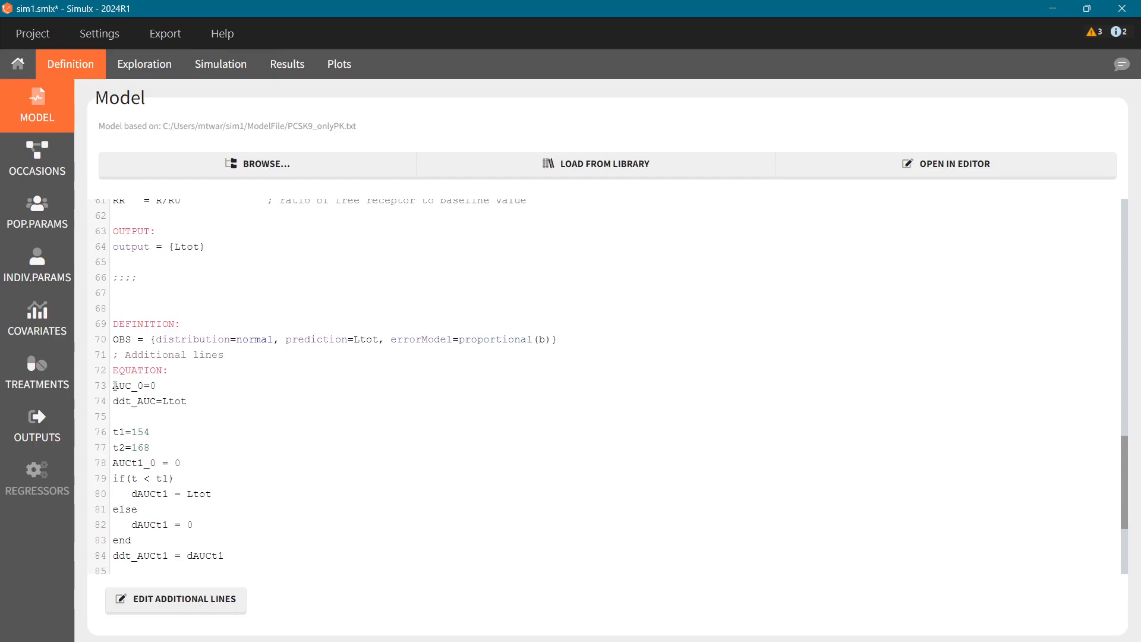
left_click_drag(113, 385, 223, 399)
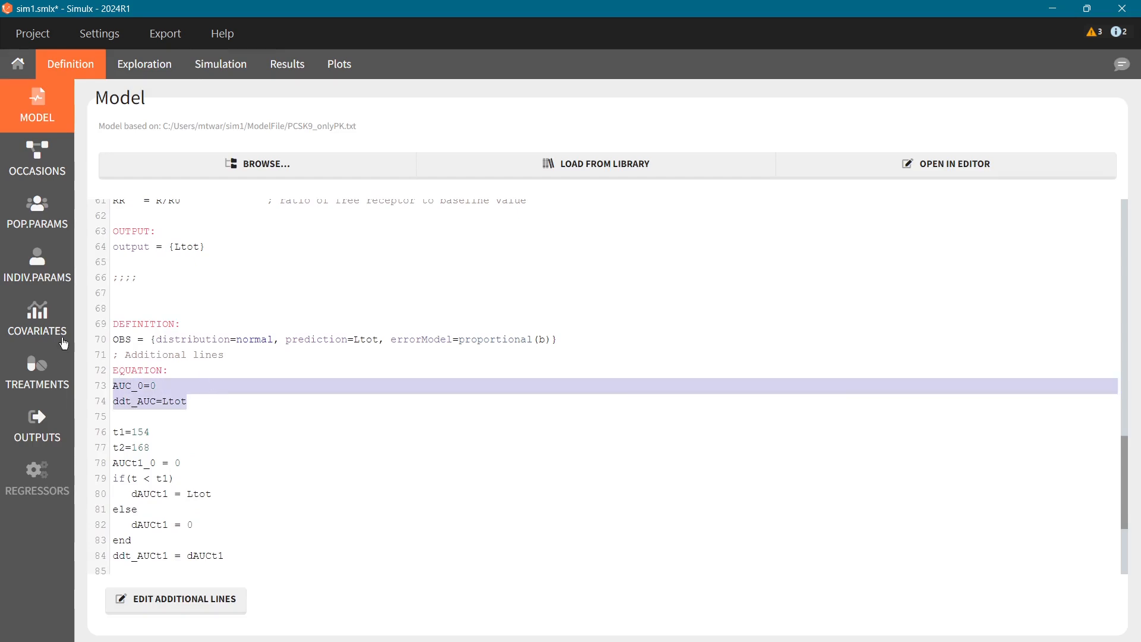
- Start a new manual output definition with a single output time of 14
left_click(37, 426)
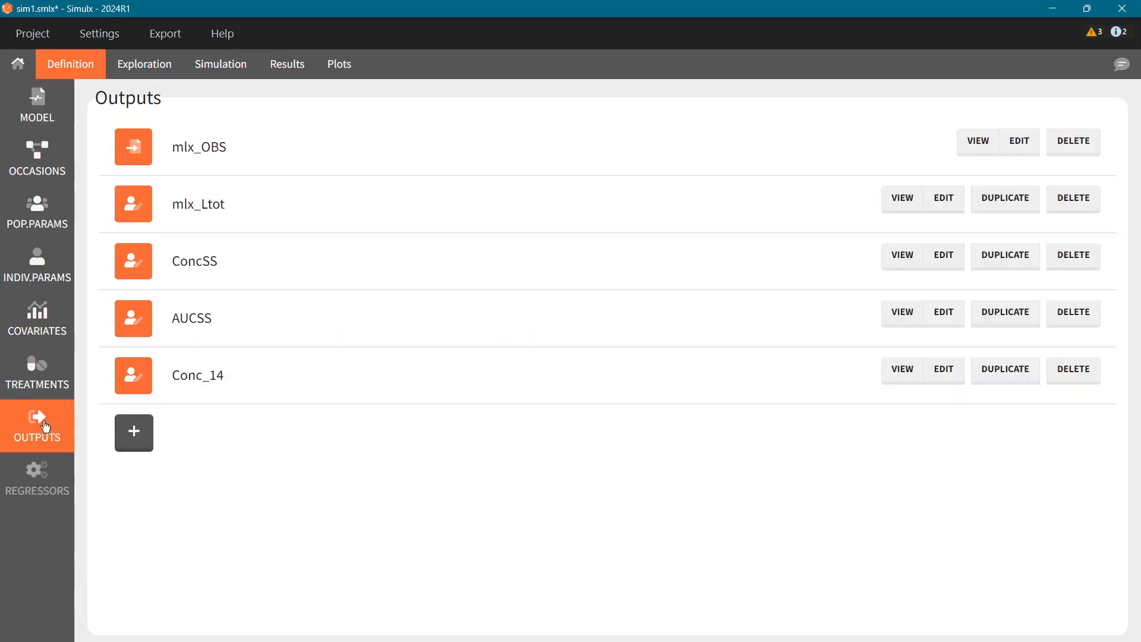
left_click(141, 442)
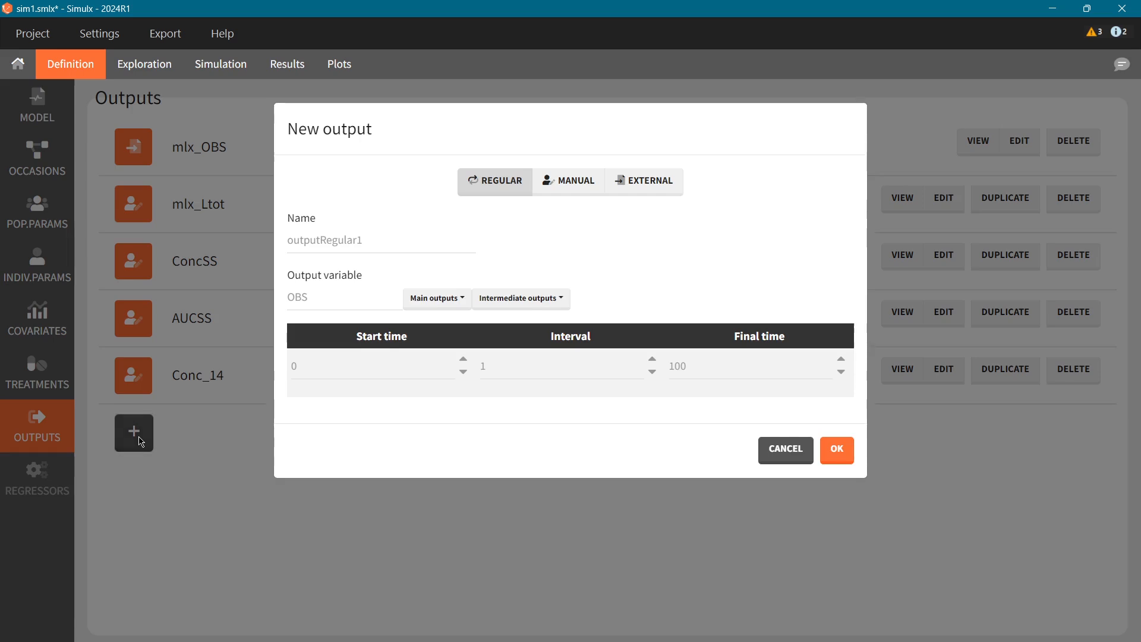
left_click(563, 188)
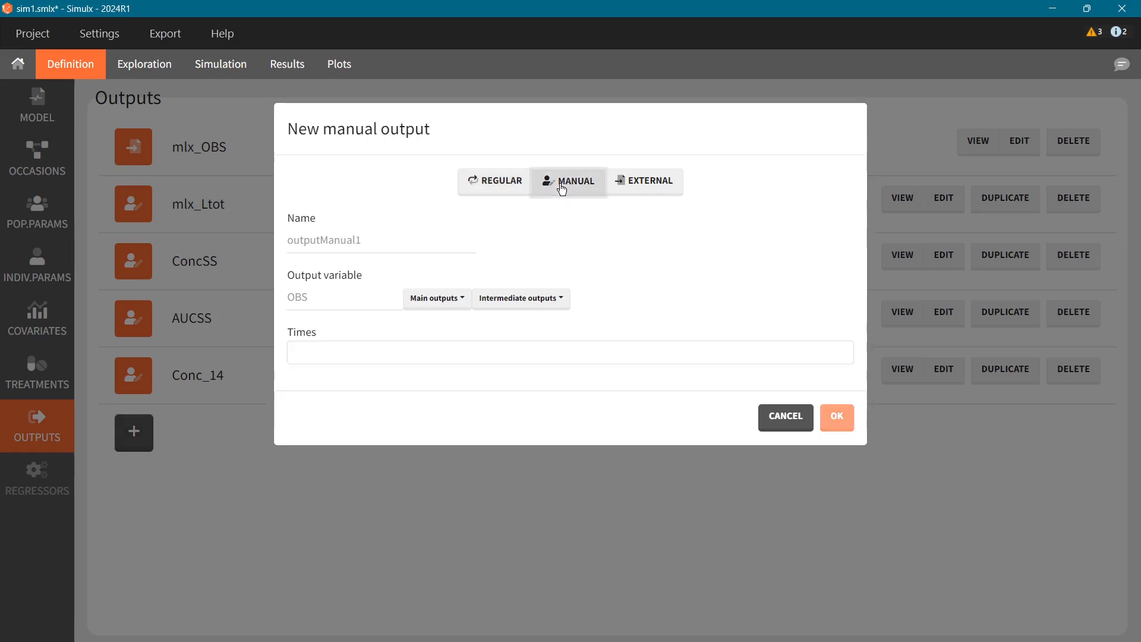
left_click(390, 351)
type("14")
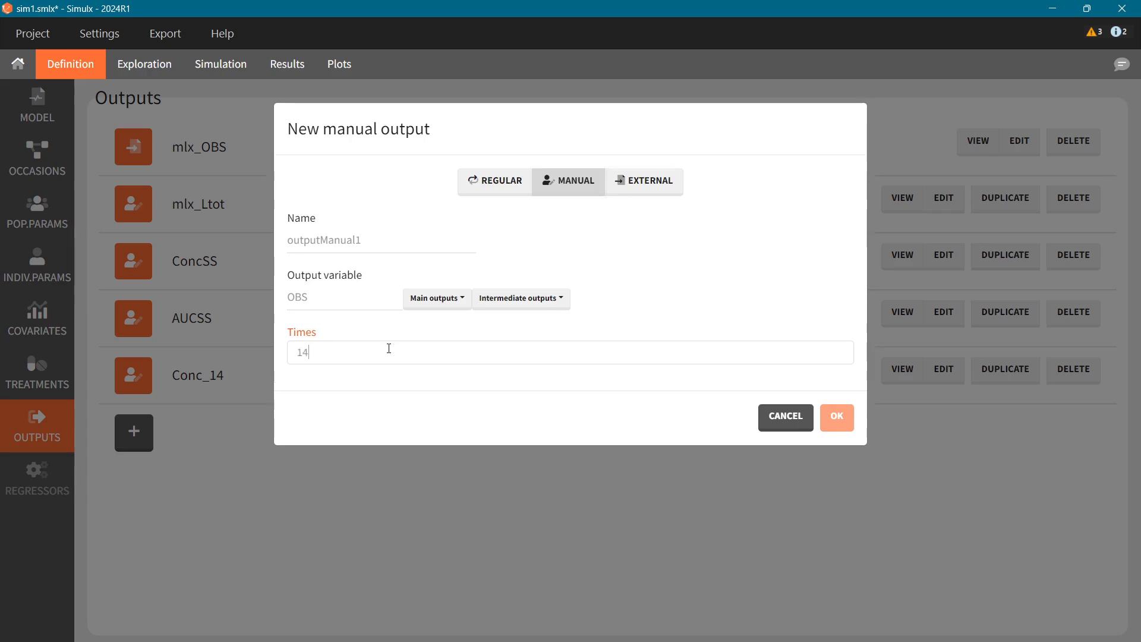
key("Return")
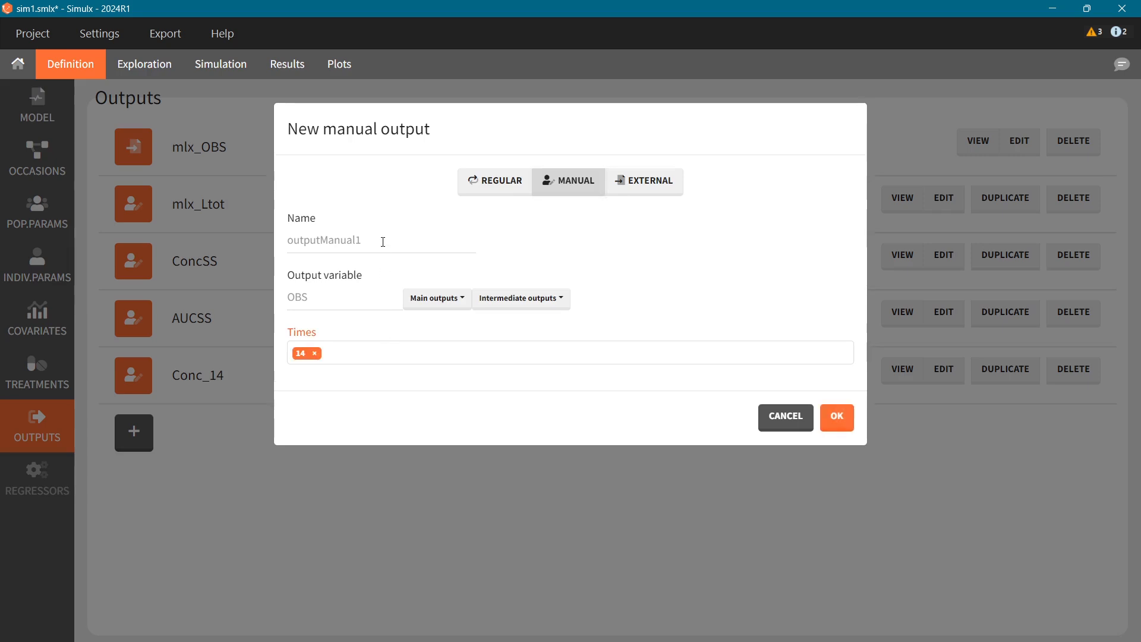
- Name the manual output AUC_14, choose the intermediate variable AUC for it, and save it
double_click(384, 240)
type("AUC")
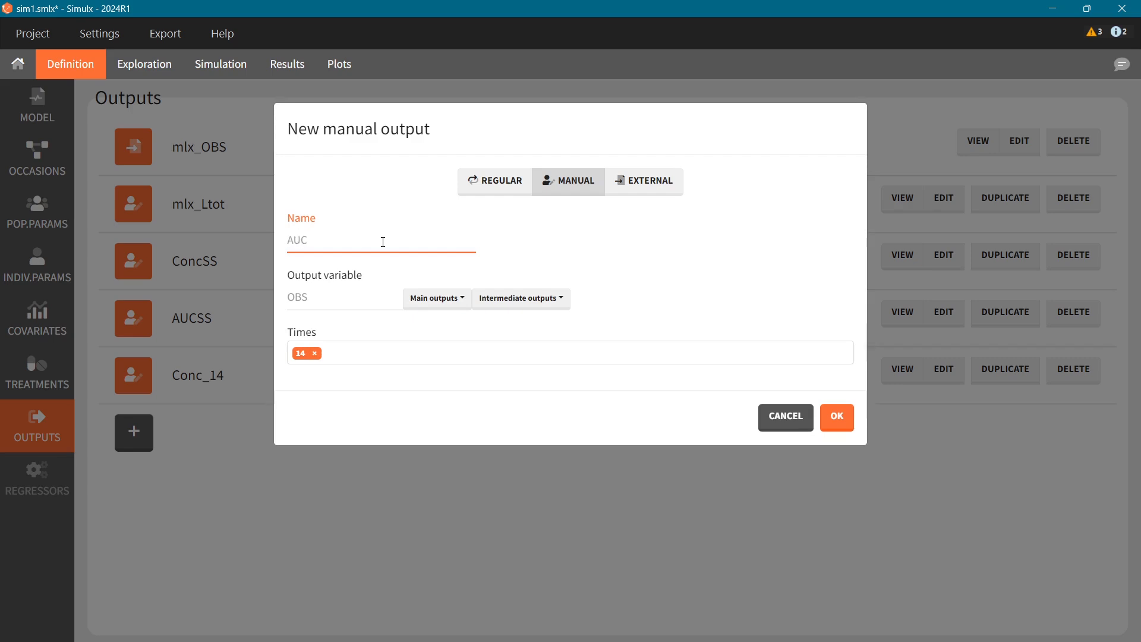
type("_14")
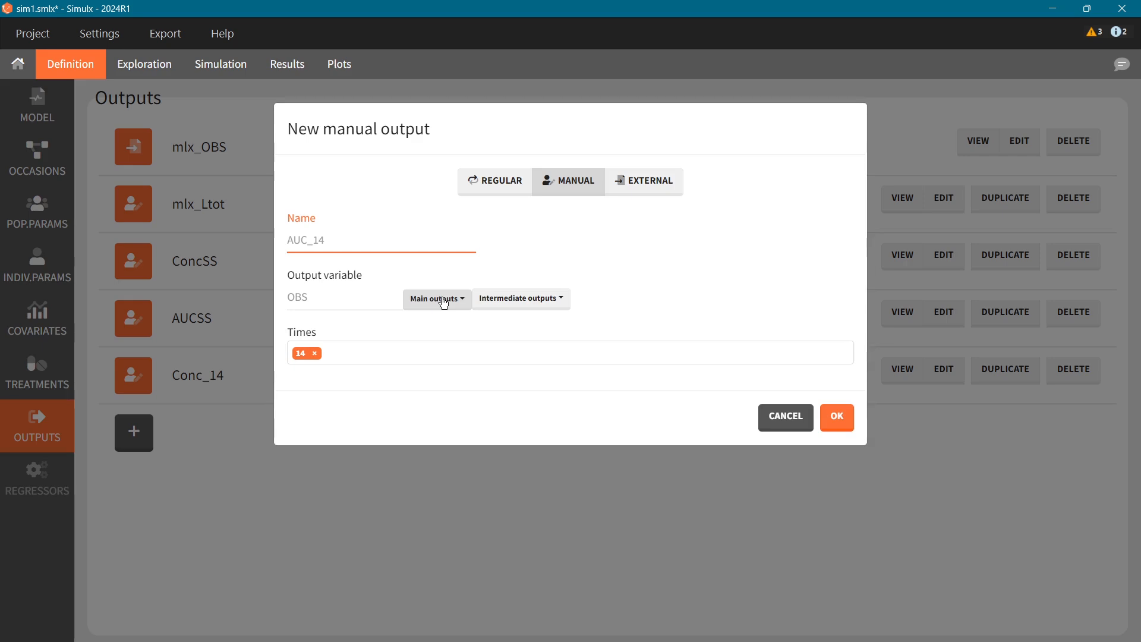
left_click(444, 299)
left_click(553, 299)
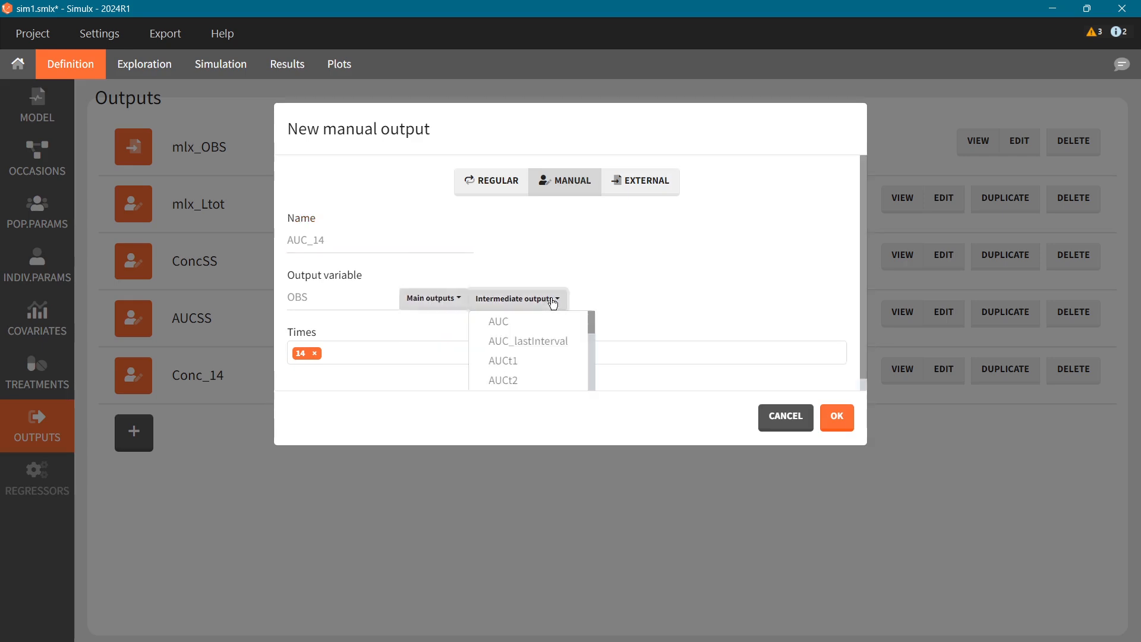
left_click(548, 326)
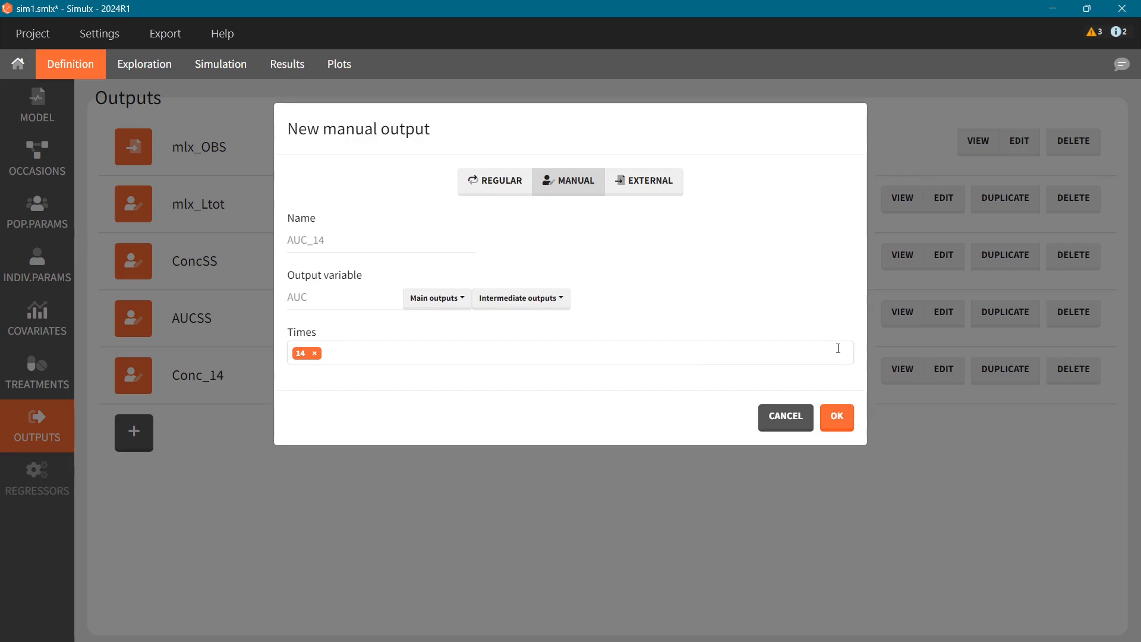
left_click(837, 416)
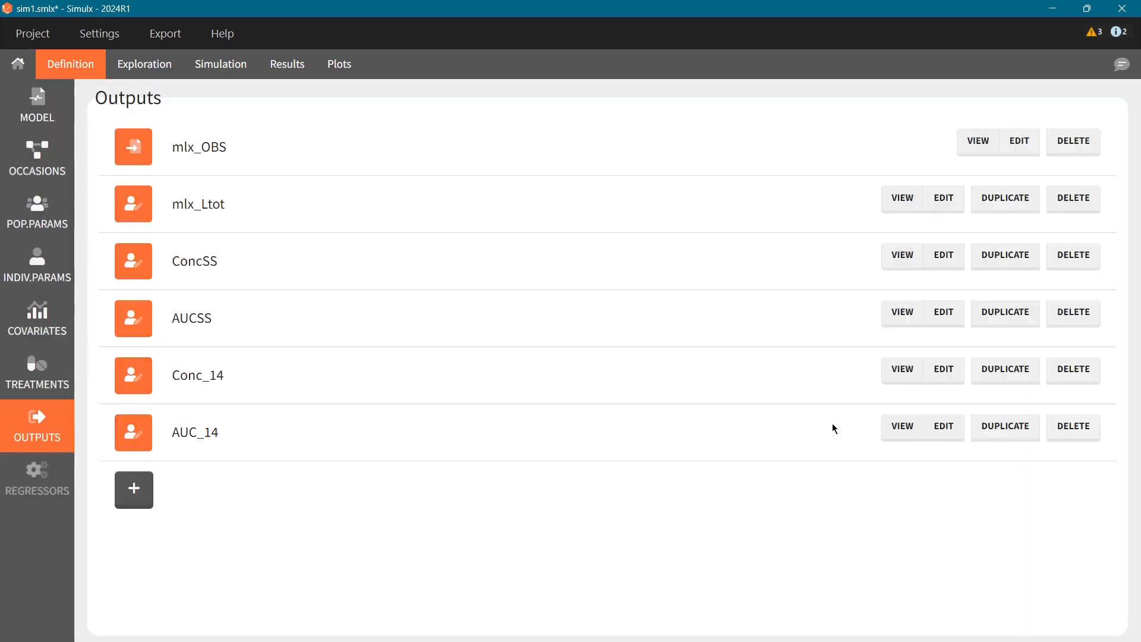
- Add the AUC_14 output element to the outputs of the simulation scenario
left_click(213, 66)
scroll(233, 281, "down", 1)
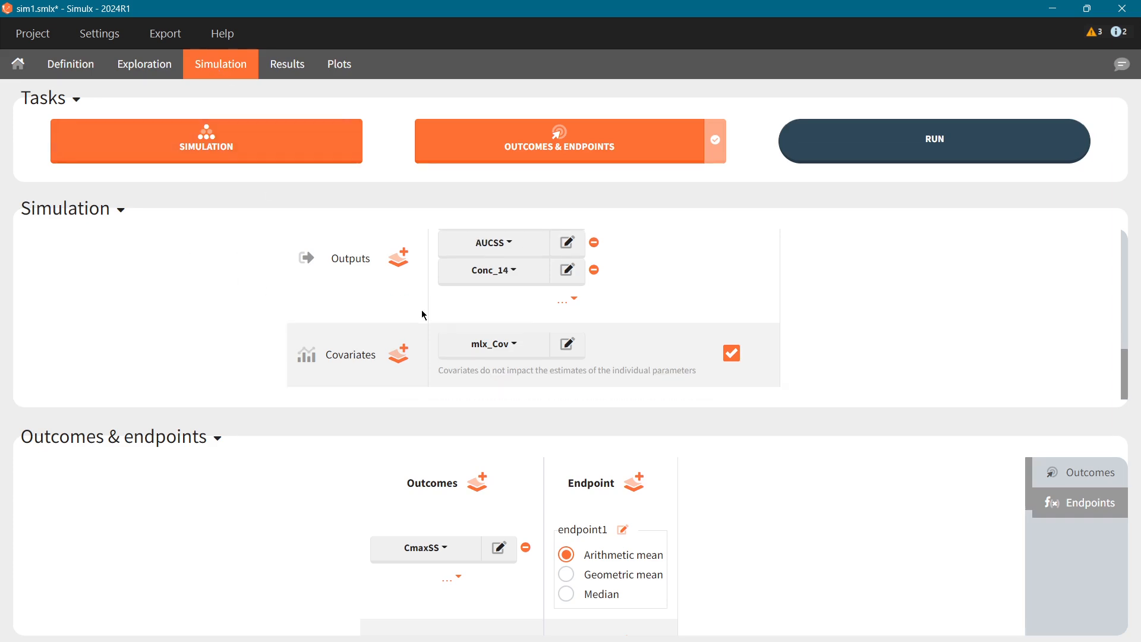
left_click(564, 306)
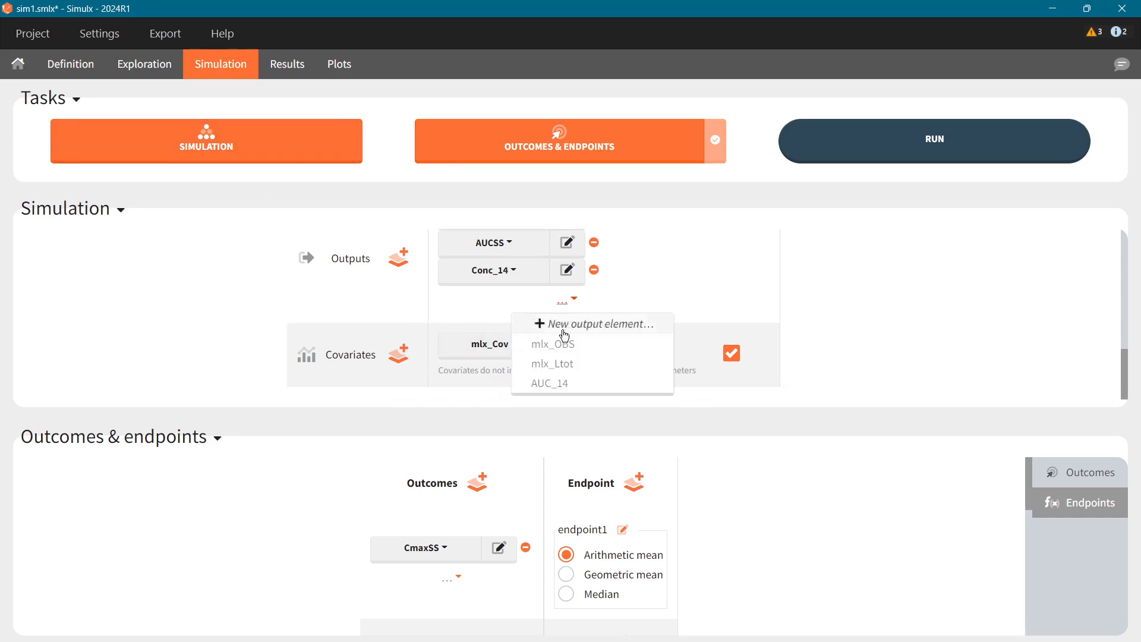
left_click(556, 385)
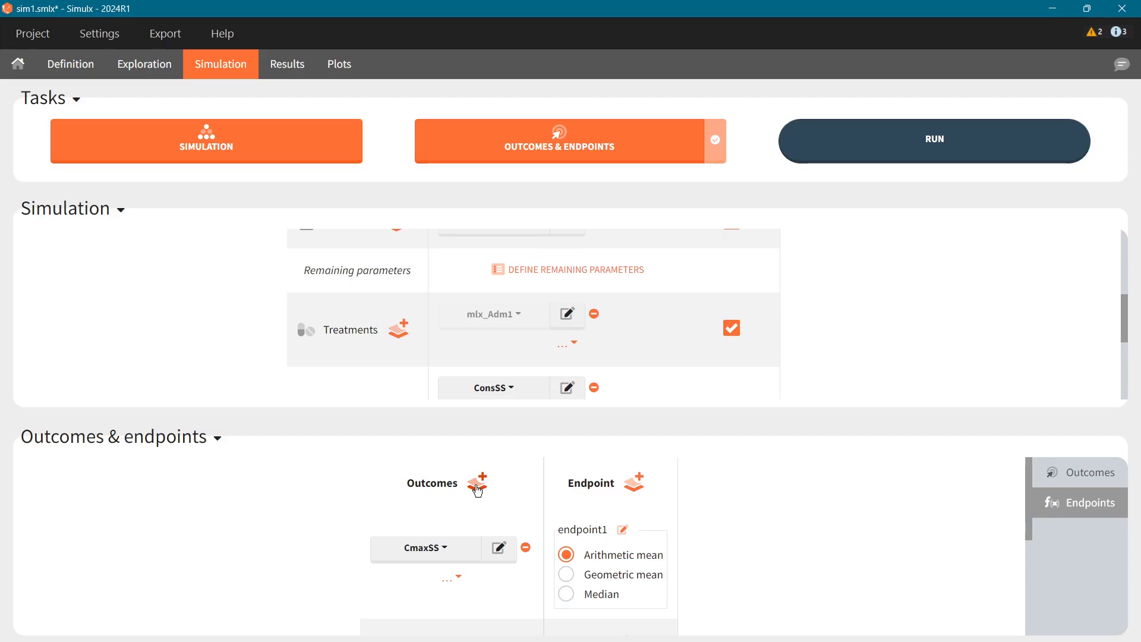
- Create an outcome named AUC_14 from the AUC14 output, processed as last value per id
left_click(478, 491)
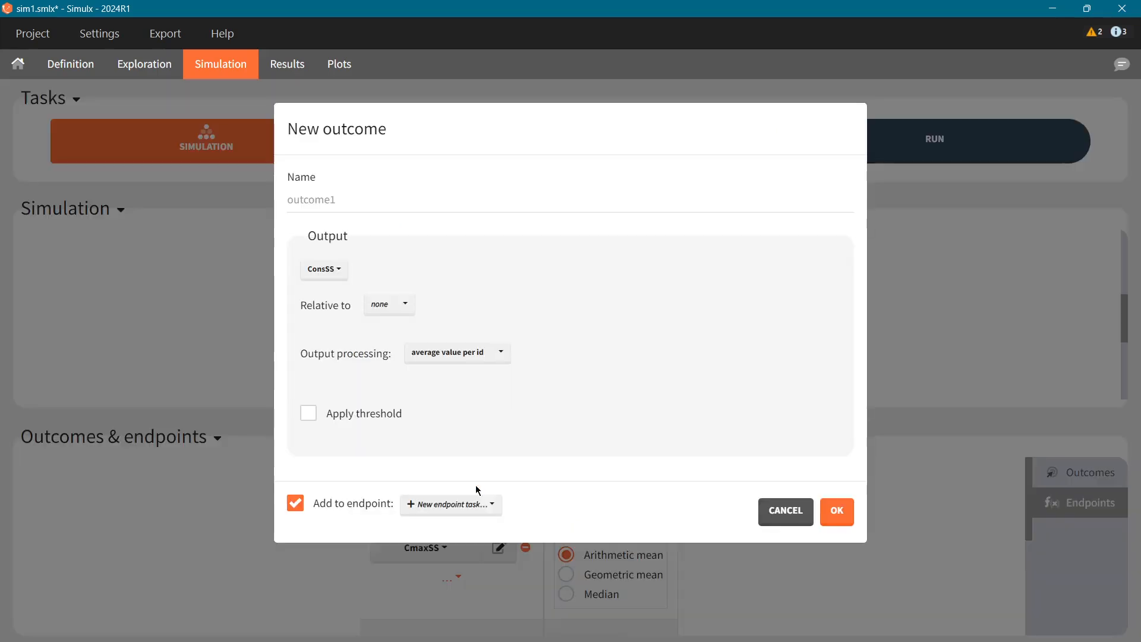
double_click(353, 202)
type("AUC_14")
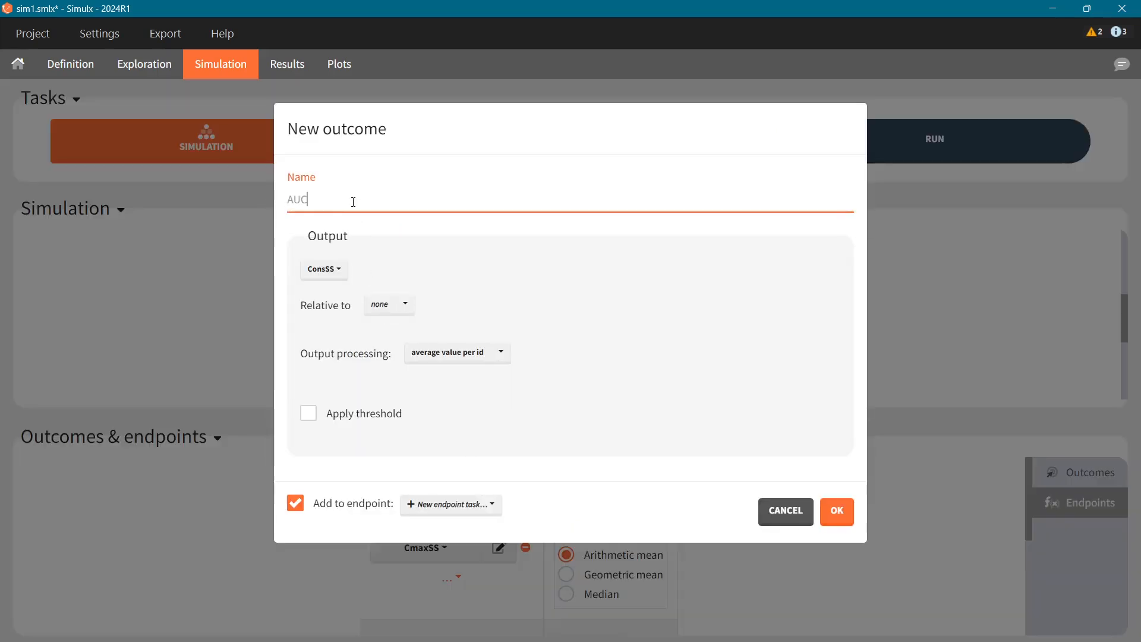
left_click(324, 270)
left_click(329, 329)
left_click(457, 353)
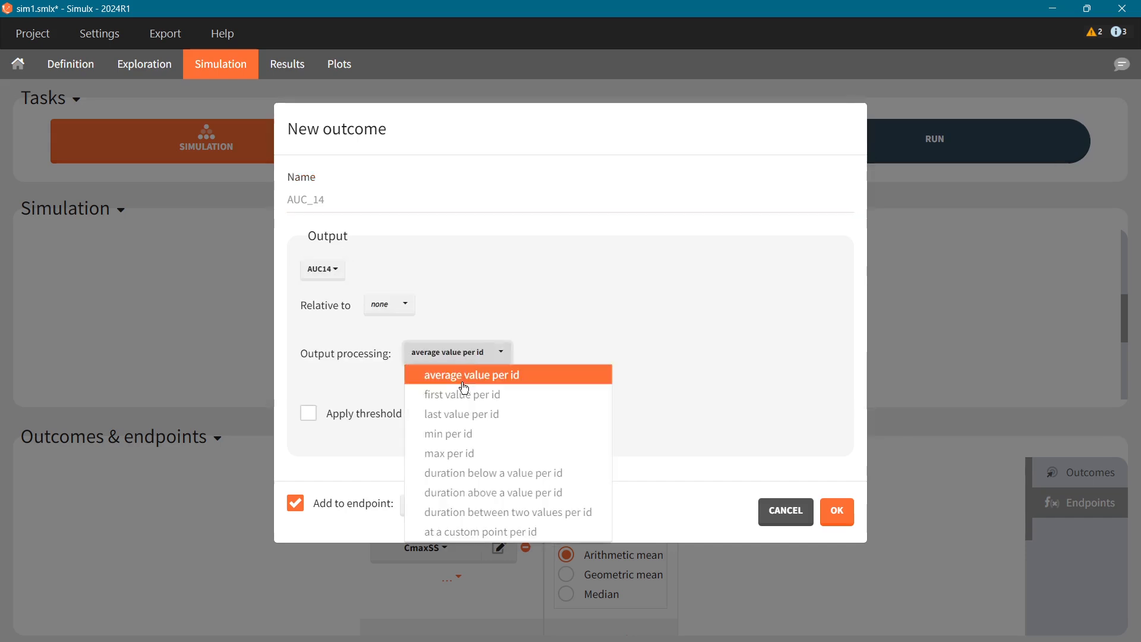
left_click(466, 414)
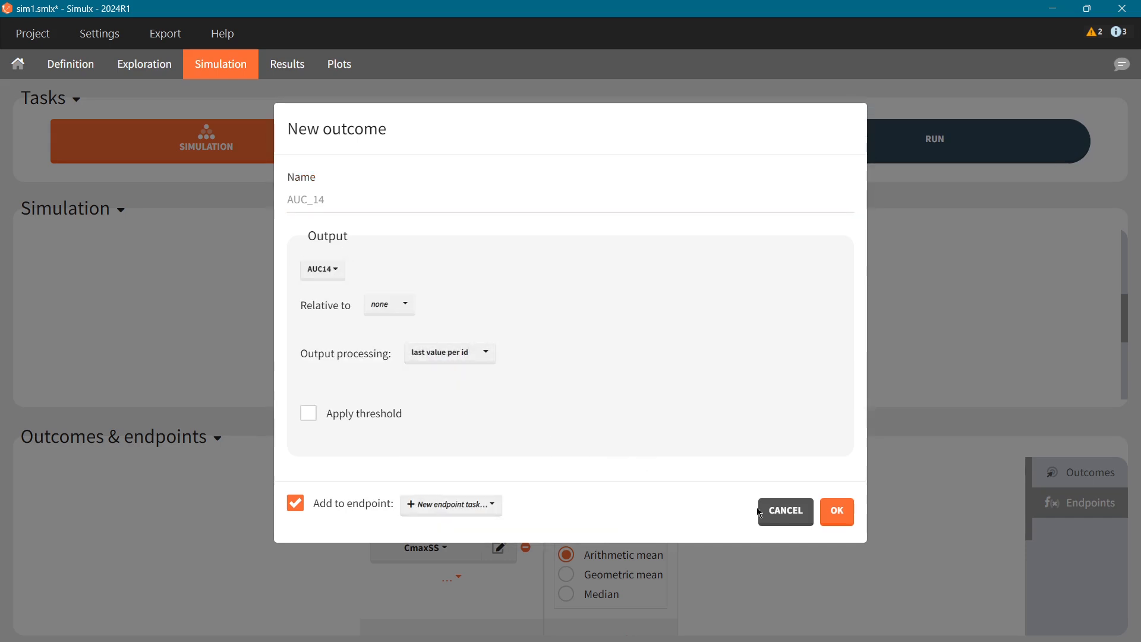
left_click(832, 513)
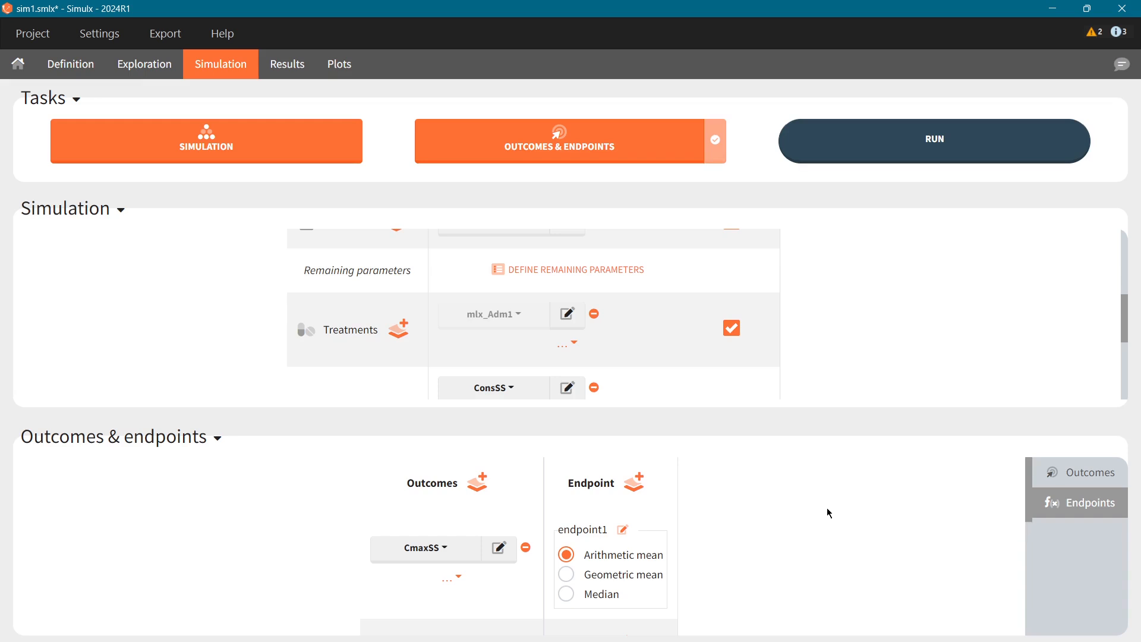
- Save the project under the new file name sim2.smlx
left_click(17, 34)
left_click(37, 195)
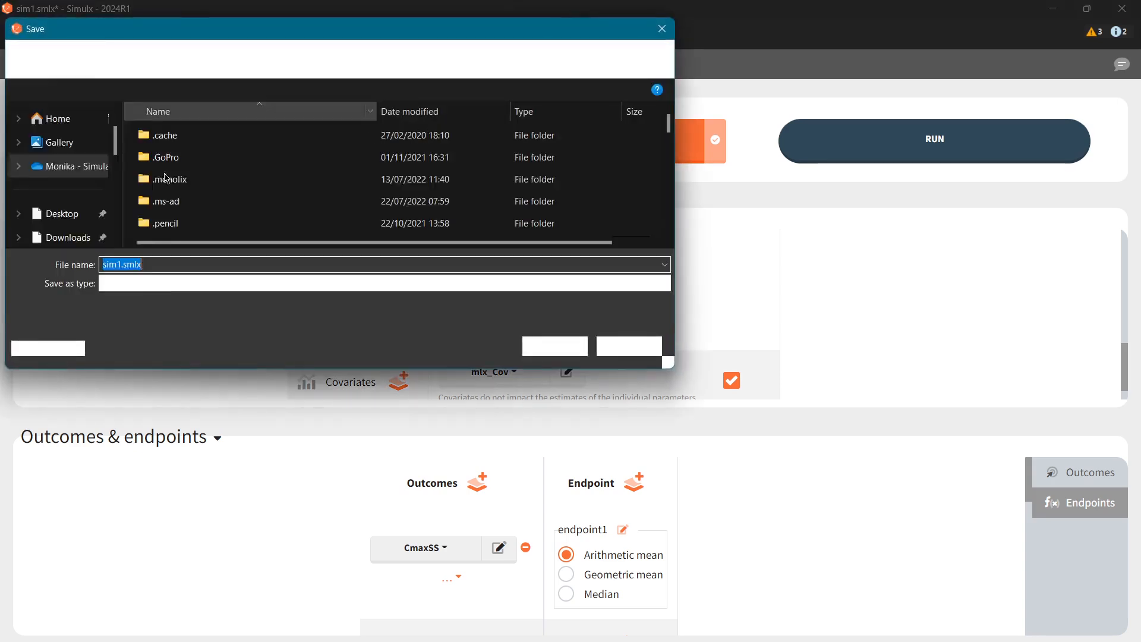
left_click(187, 267)
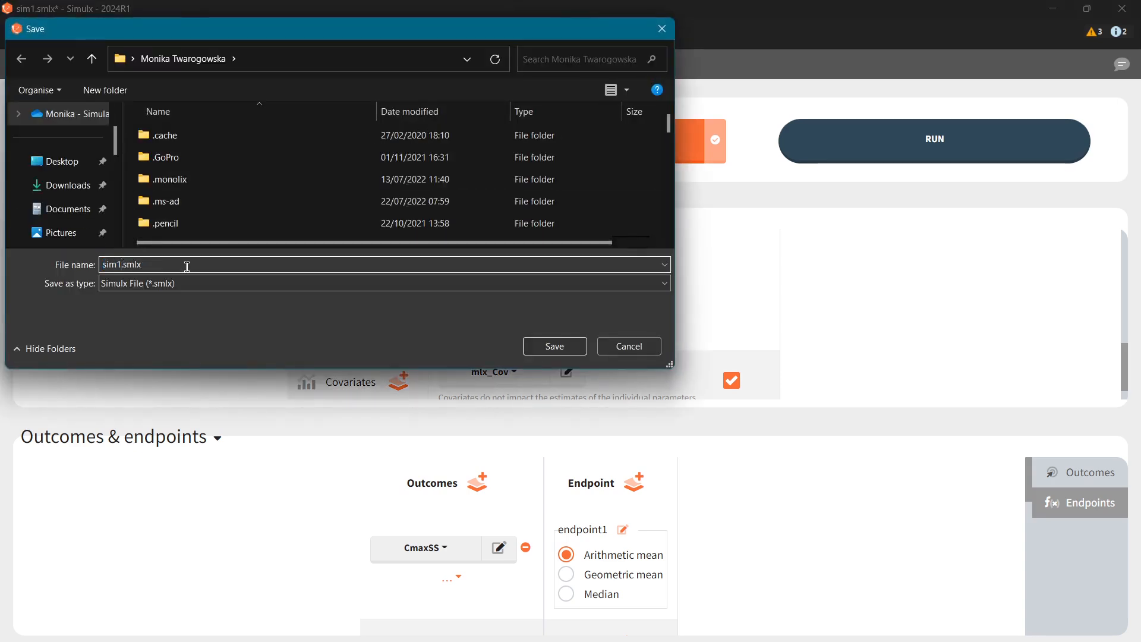
key("BackSpace")
type("2")
left_click(580, 351)
- Run the simulation with its outcomes and endpoints, and look through the list of generated plots
left_click(892, 153)
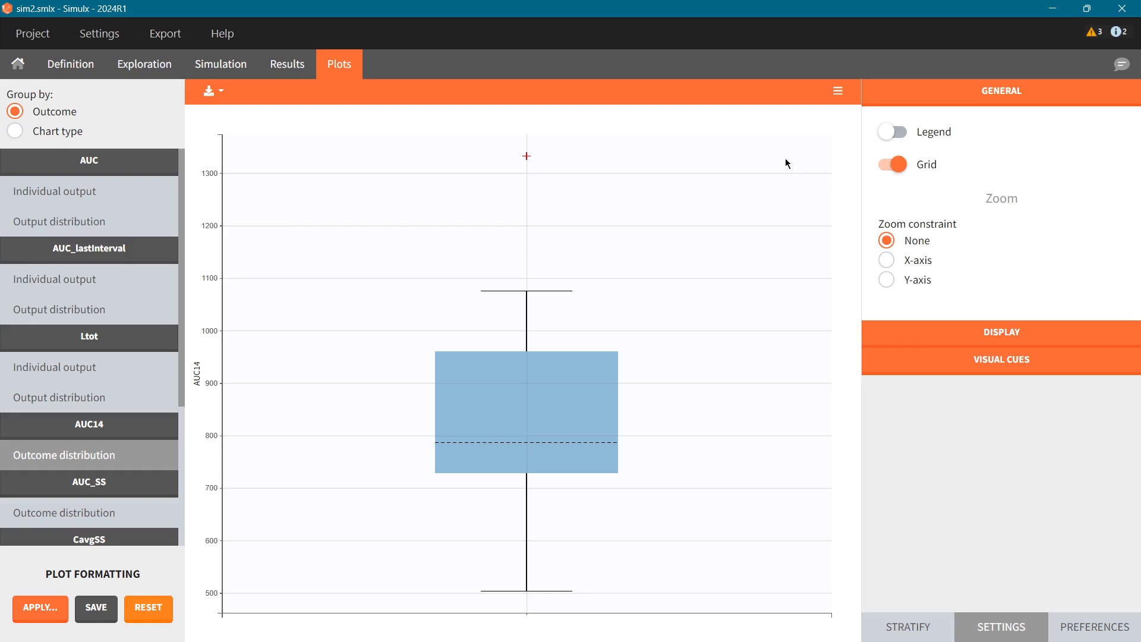
scroll(71, 360, "down", 4)
scroll(69, 350, "up", 1)
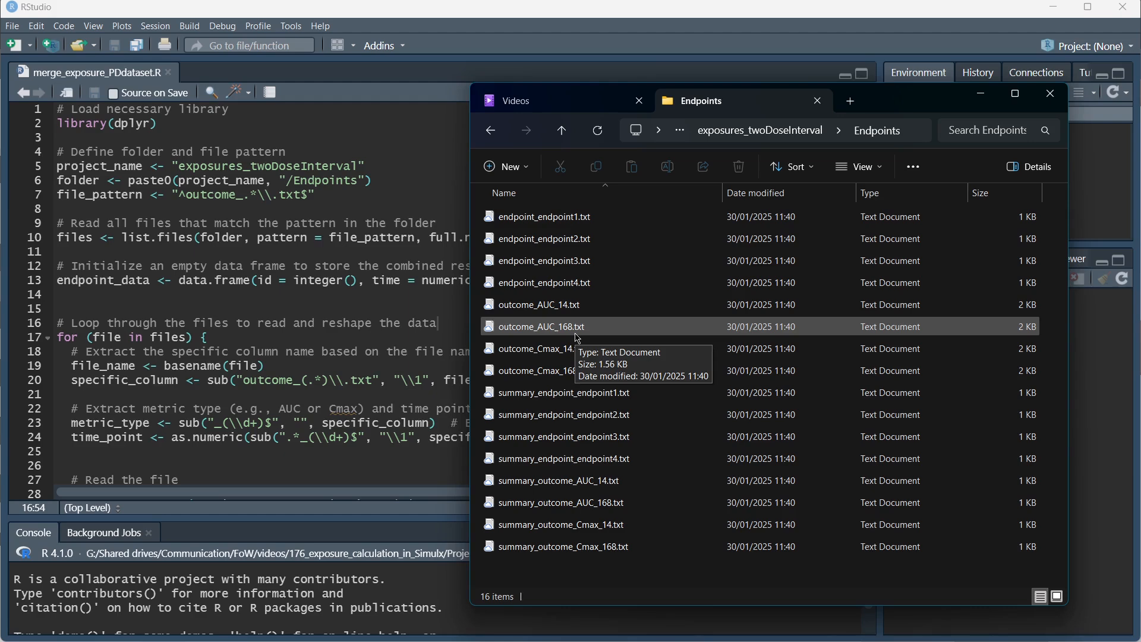
- Open outcome_AUC_168.txt from the Endpoints folder, and review the merge_exposure_PDdataset.R script in RStudio down to the response dataset's file name
double_click(576, 331)
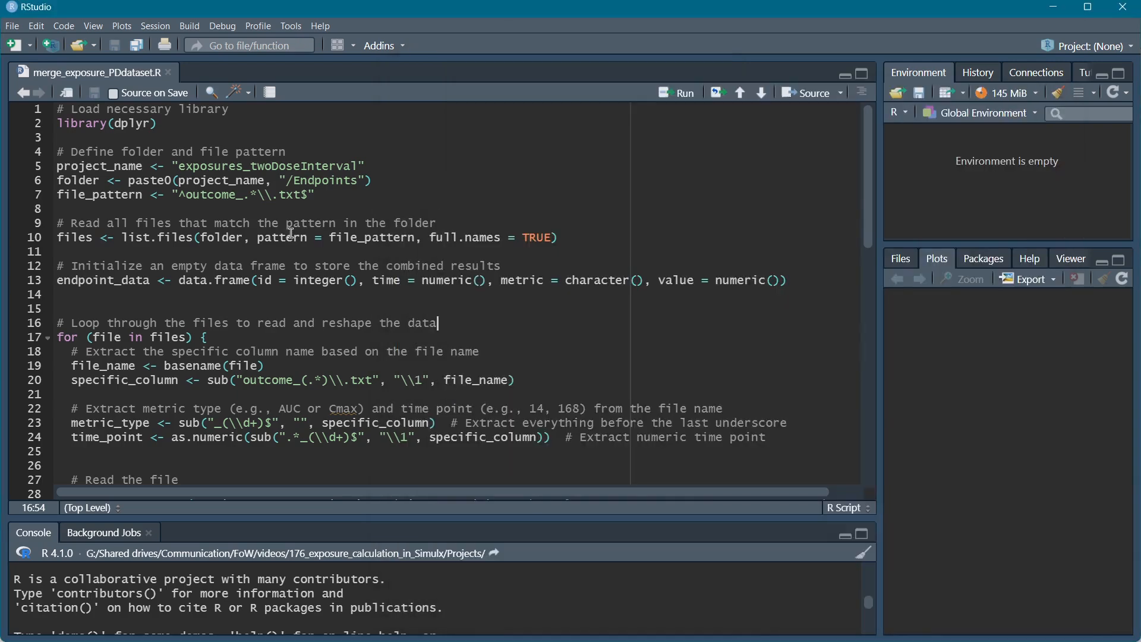
scroll(261, 240, "down", 5)
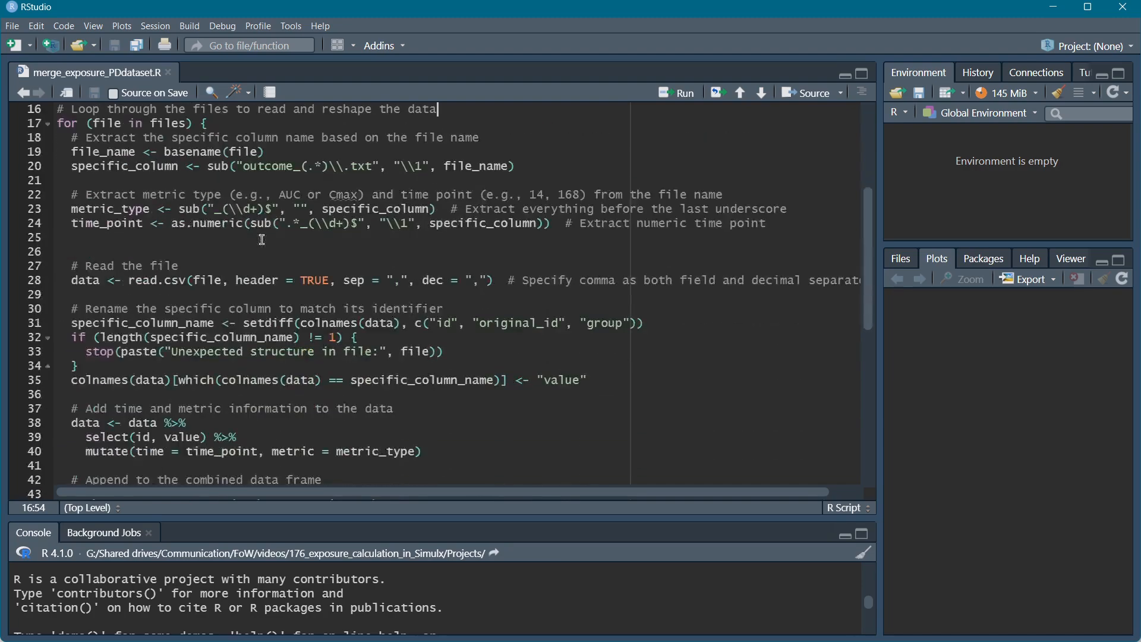
scroll(261, 240, "down", 8)
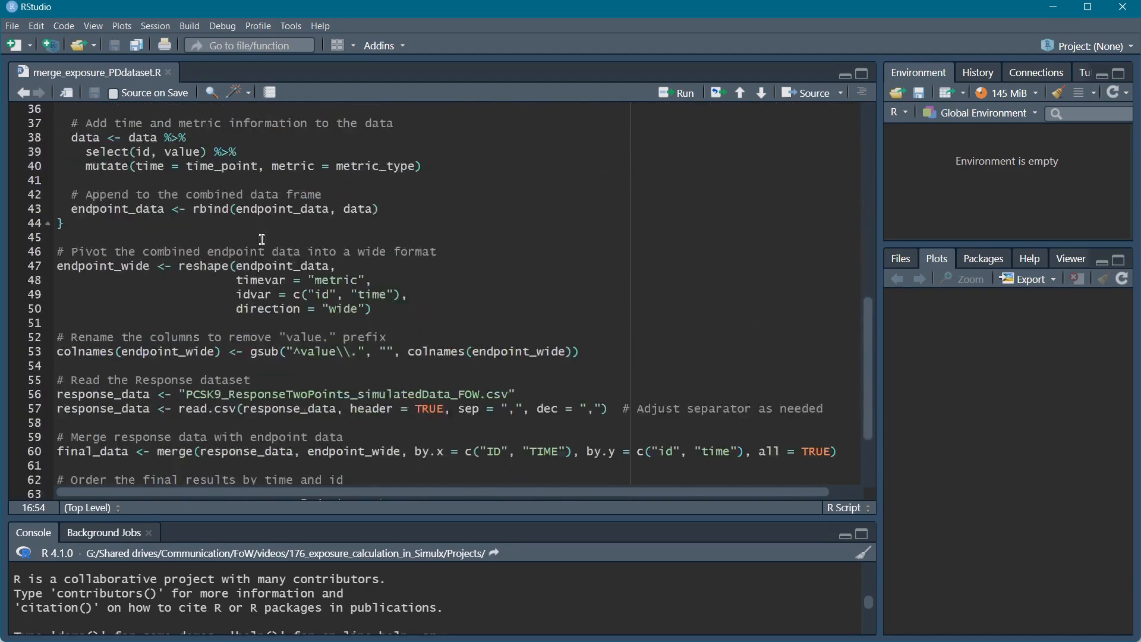
left_click_drag(184, 359, 522, 359)
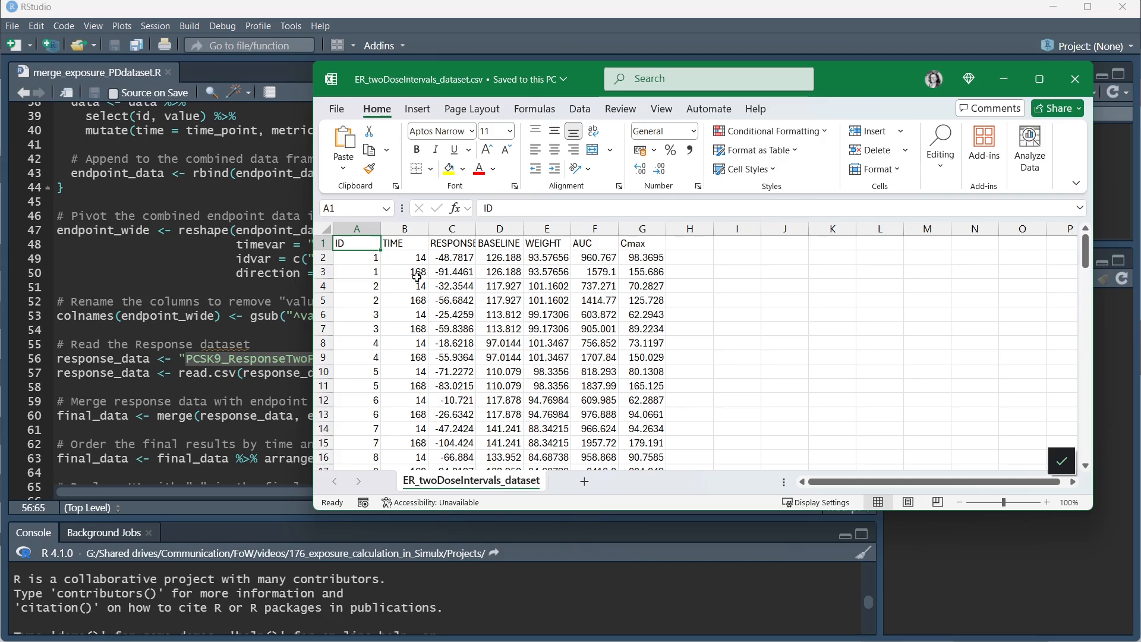
- In Excel's ER_twoDoseIntervals_dataset.csv, replace the RESPONSE value of ID 1 at time 14 with a dot
left_click(448, 258)
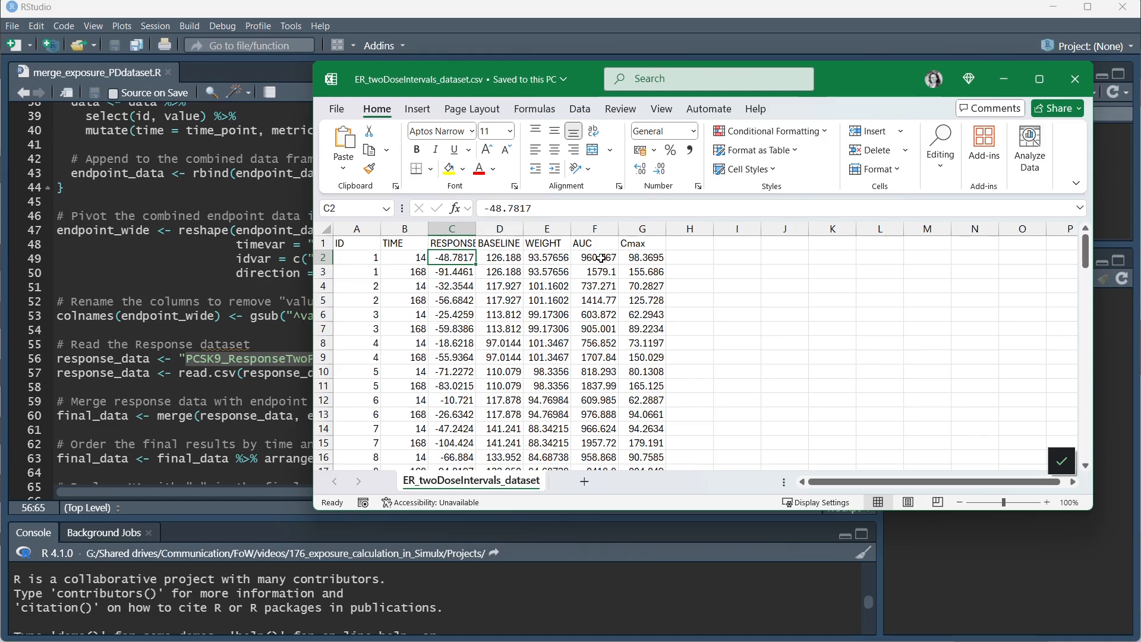
type(".")
left_click(890, 359)
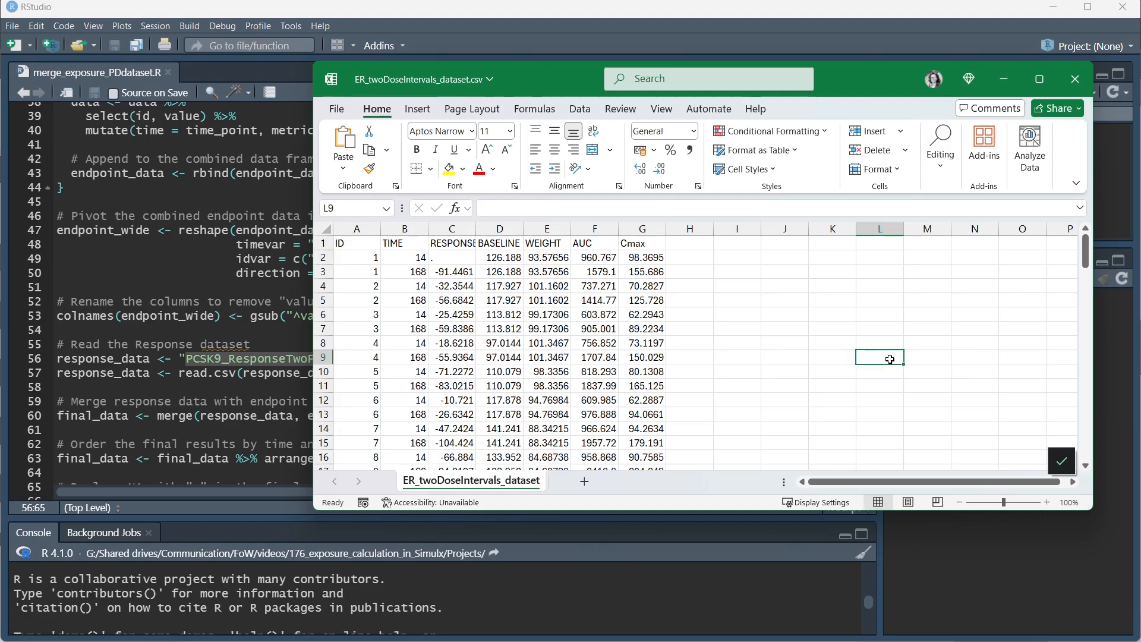
left_click(464, 256)
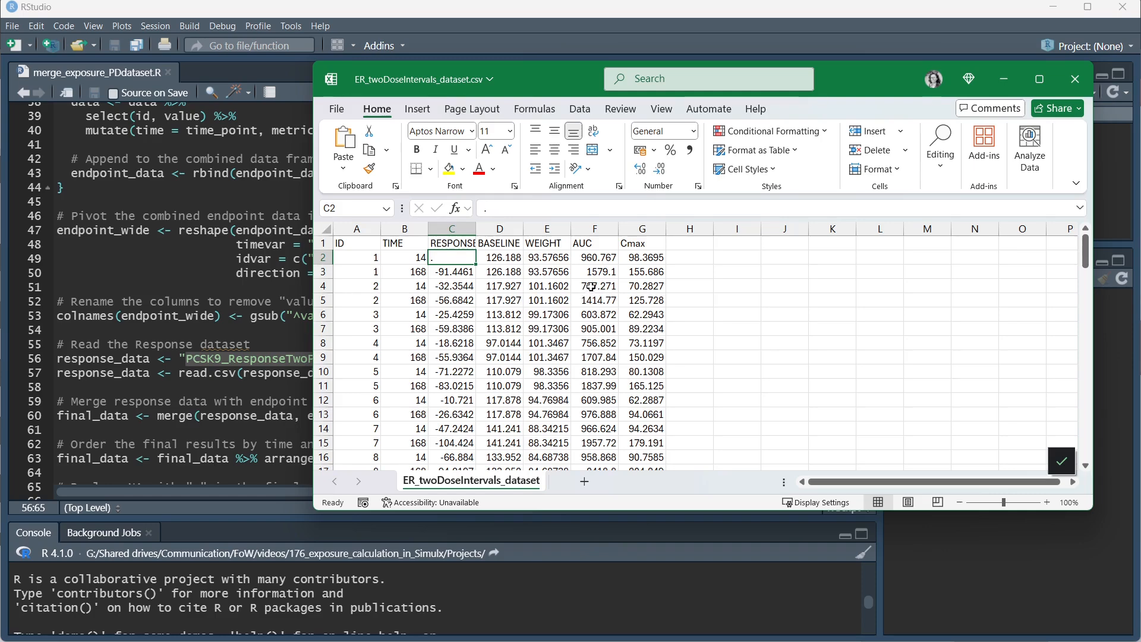
- Replace the AUC and Cmax values of ID 2 at time 168 with dots
left_click(603, 302)
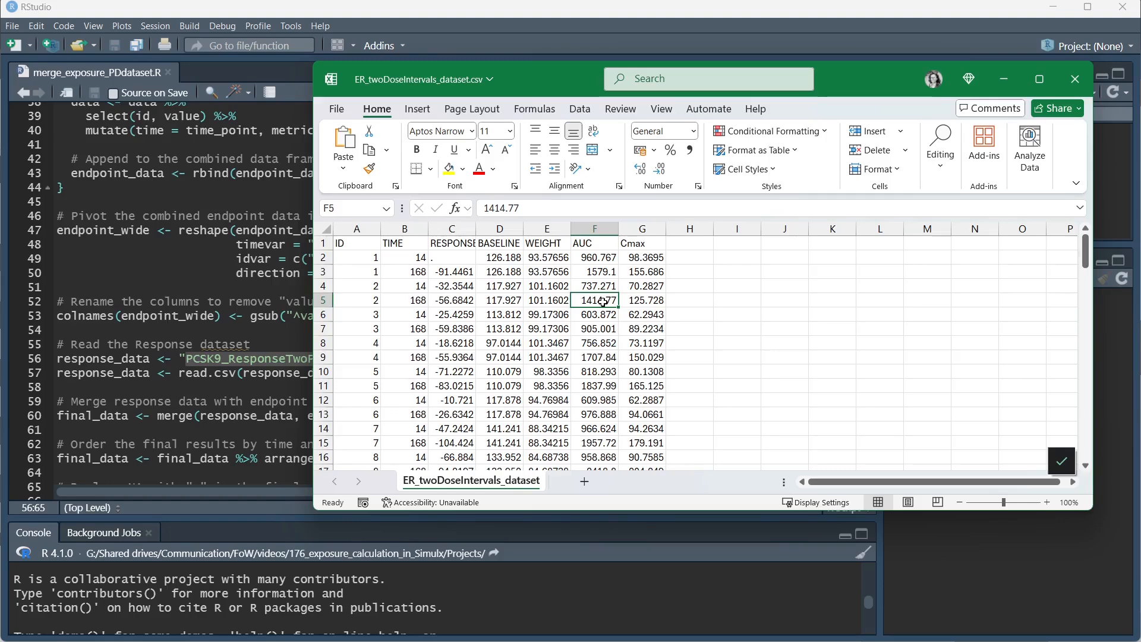
type(".")
left_click(659, 301)
double_click(658, 299)
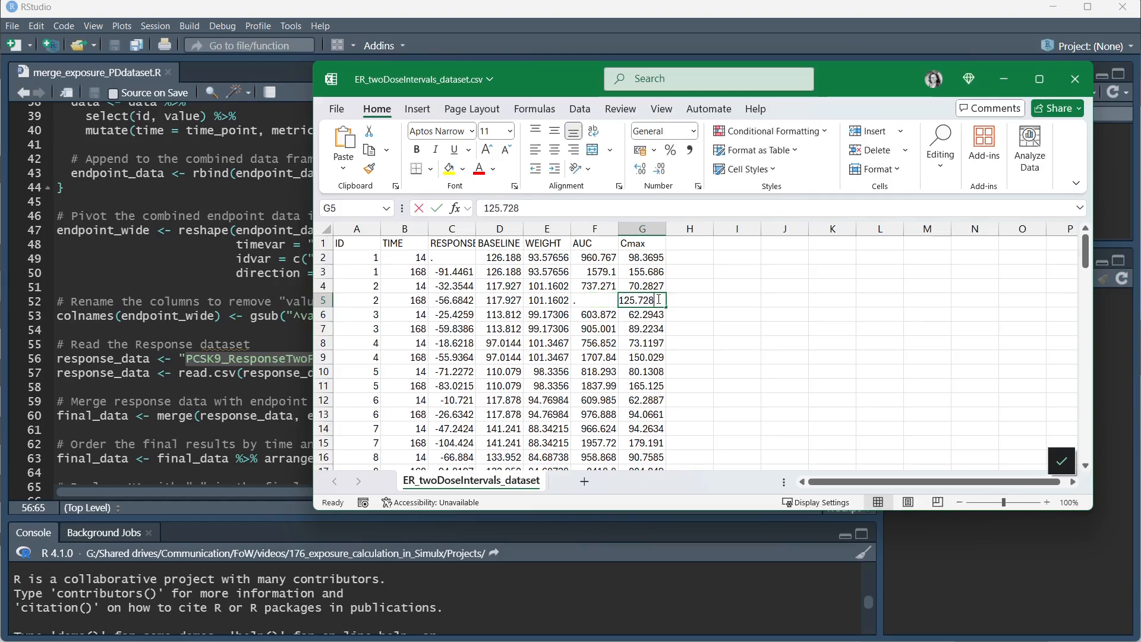
key("BackSpace")
key("BackSpace")
key("BackSpace")
key("BackSpace")
key("BackSpace")
key("BackSpace")
key("BackSpace")
type(".")
left_click(726, 305)
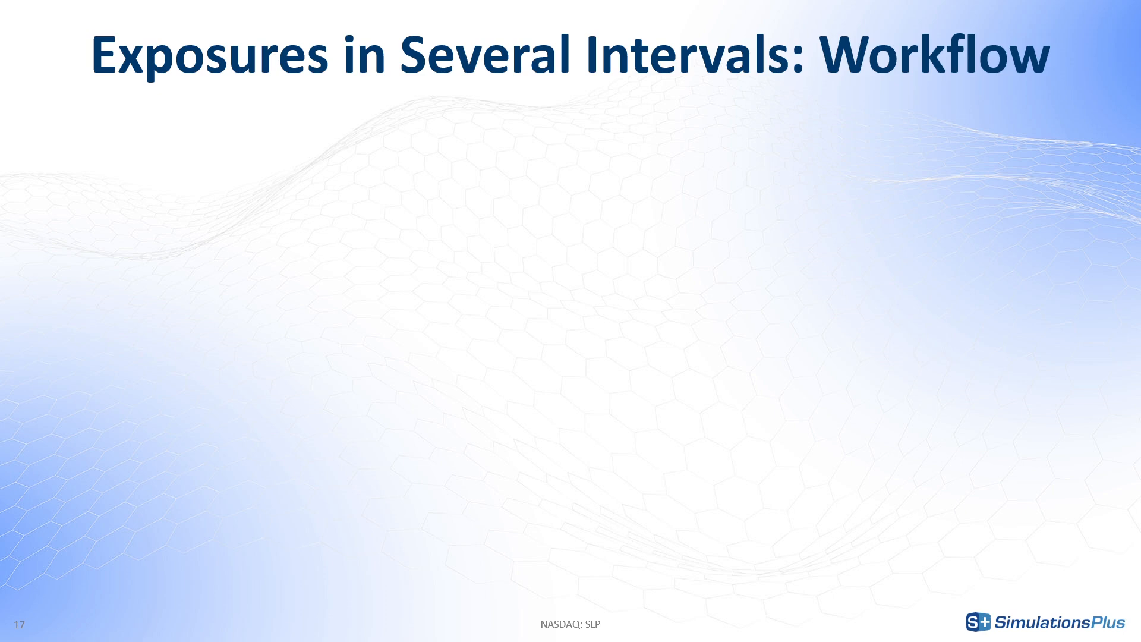
key("Right")
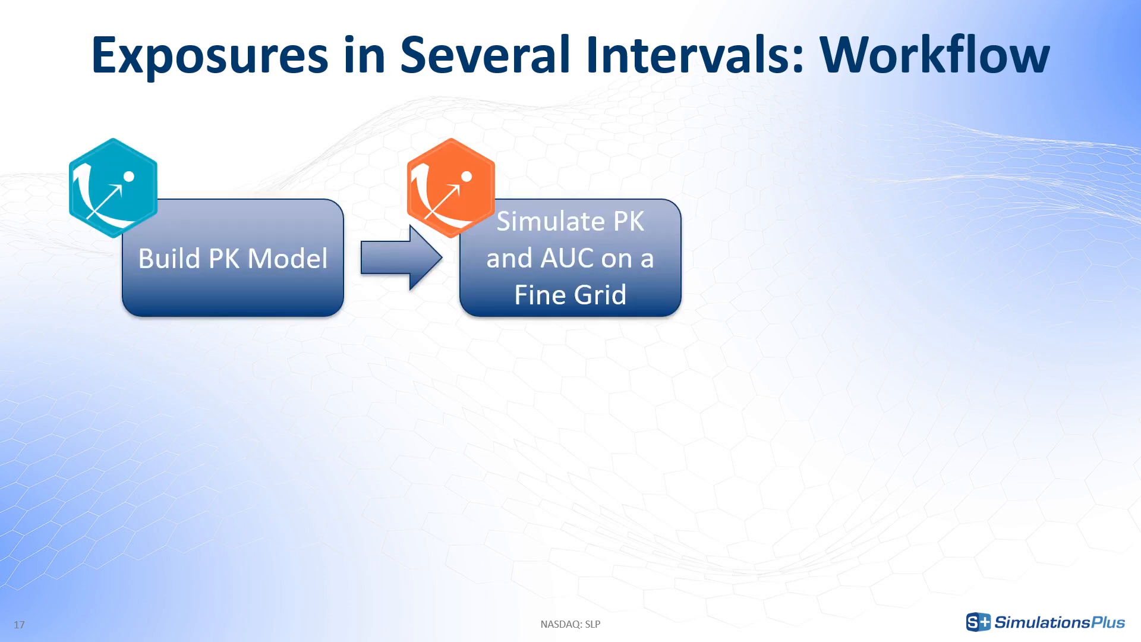